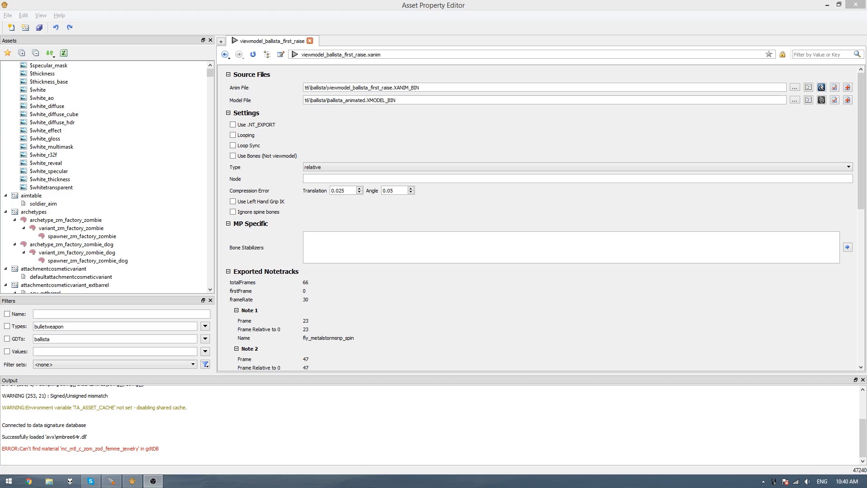
# - Filter the asset list by the bulletweapon type and open the smg_standard_mp weapon
pyautogui.click(486, 1)
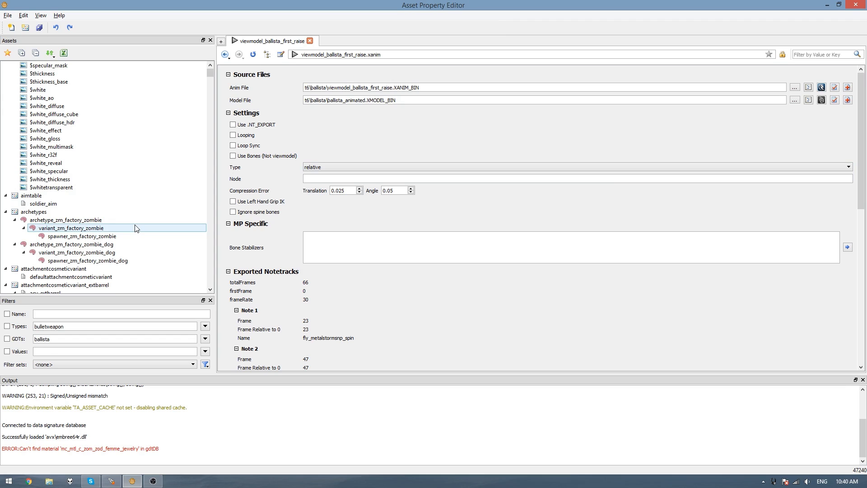
pyautogui.press('Up')
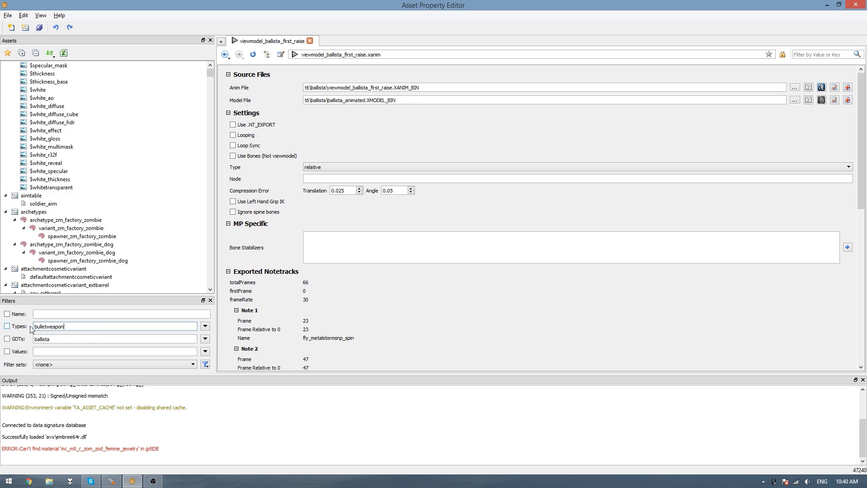
pyautogui.doubleClick(73, 326)
pyautogui.click(81, 326)
pyautogui.click(6, 326)
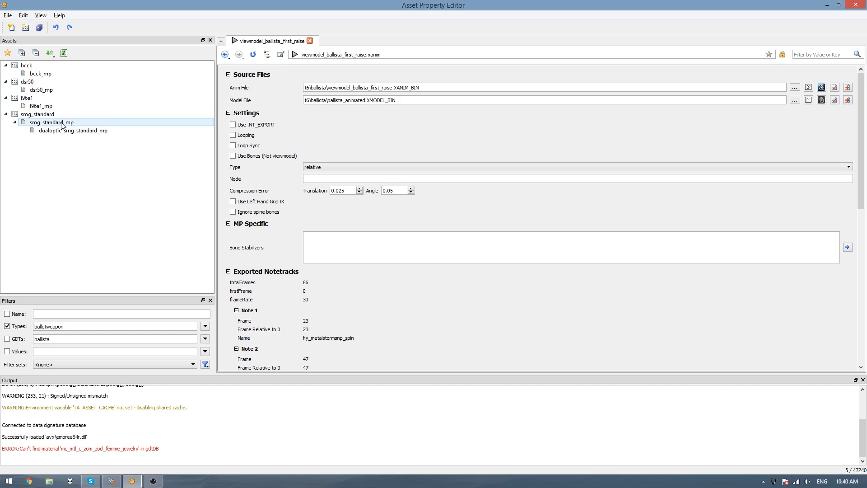
pyautogui.click(50, 126)
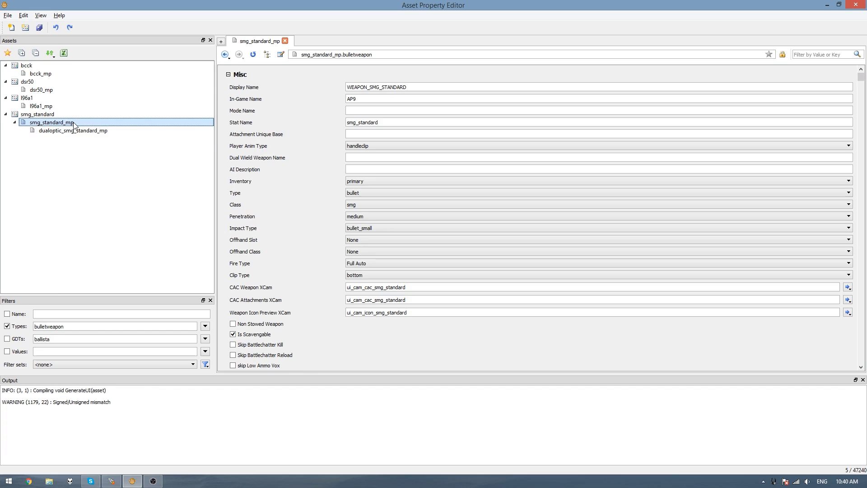
# - Duplicate the smg_standard_mp asset under the name ballista_mp
pyautogui.rightClick(74, 123)
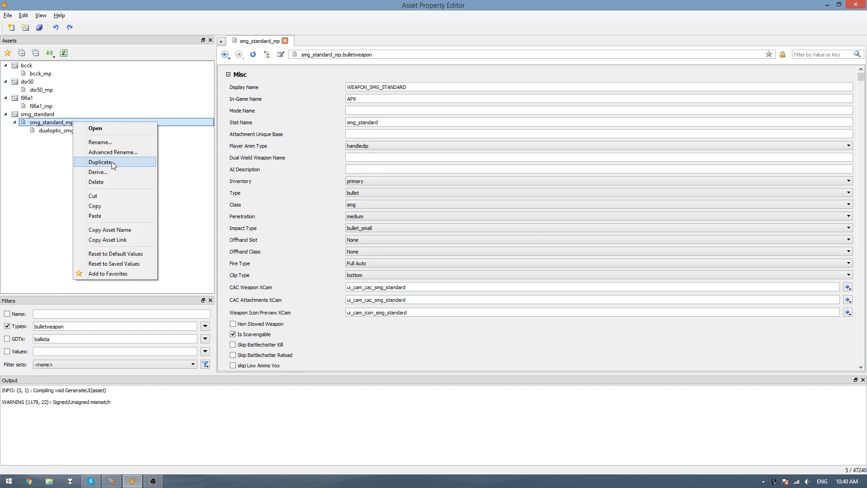
pyautogui.click(112, 162)
pyautogui.moveTo(444, 252); pyautogui.dragTo(210, 247)
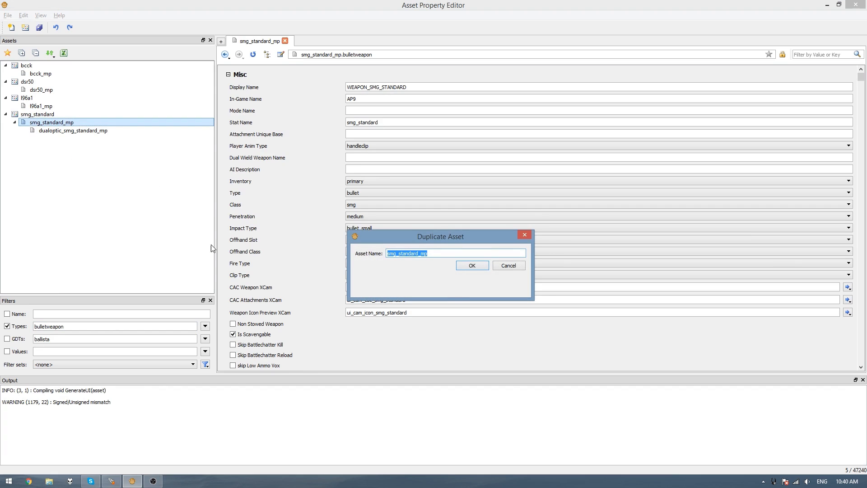
pyautogui.write('ballista_mp')
pyautogui.press('Return')
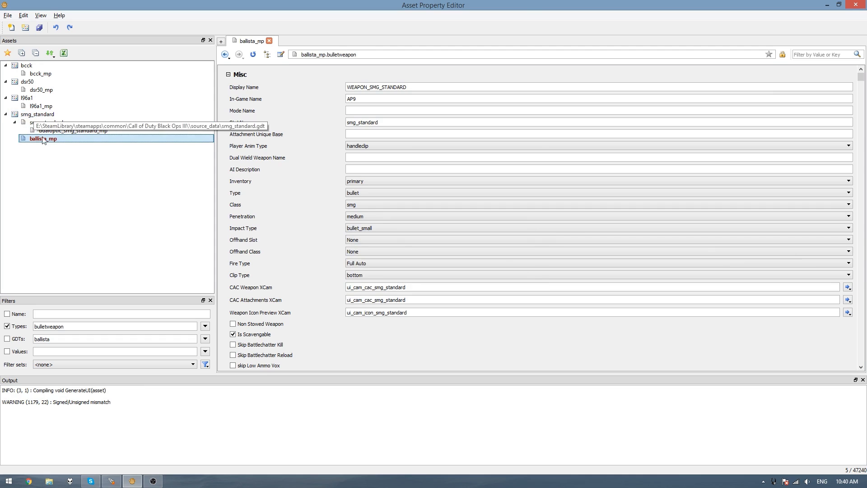
# - Move the ballista_mp asset from the smg_standard GDT into the ballista GDT, filtering the assets by the ballista GDT instead of by type
pyautogui.rightClick(44, 140)
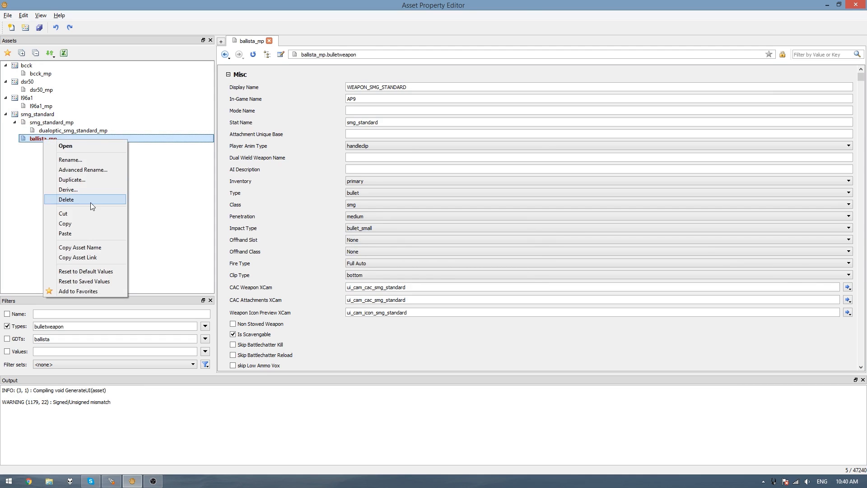
pyautogui.click(79, 214)
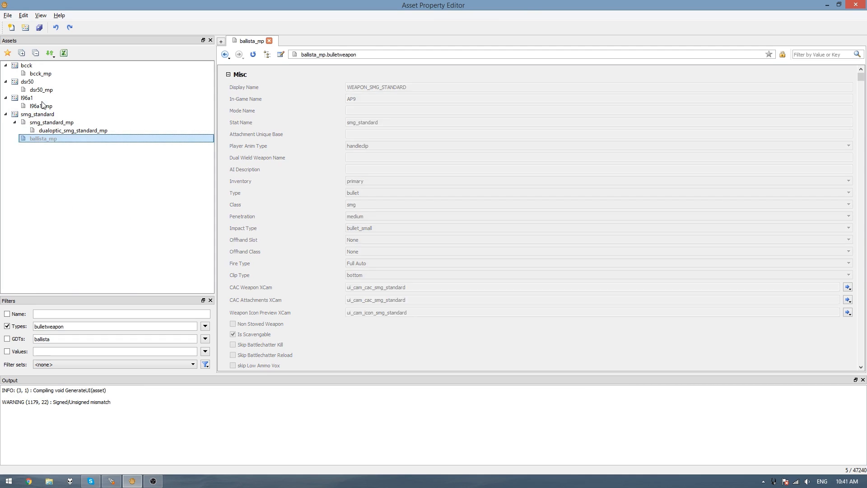
pyautogui.click(7, 327)
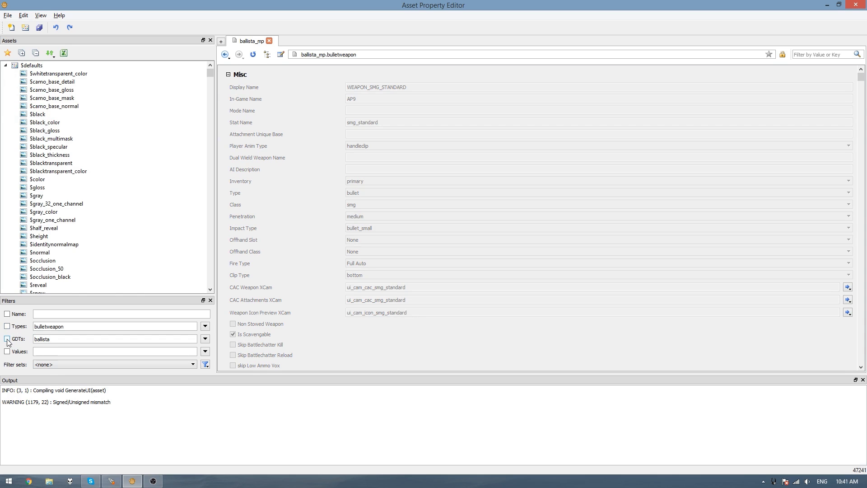
pyautogui.click(7, 339)
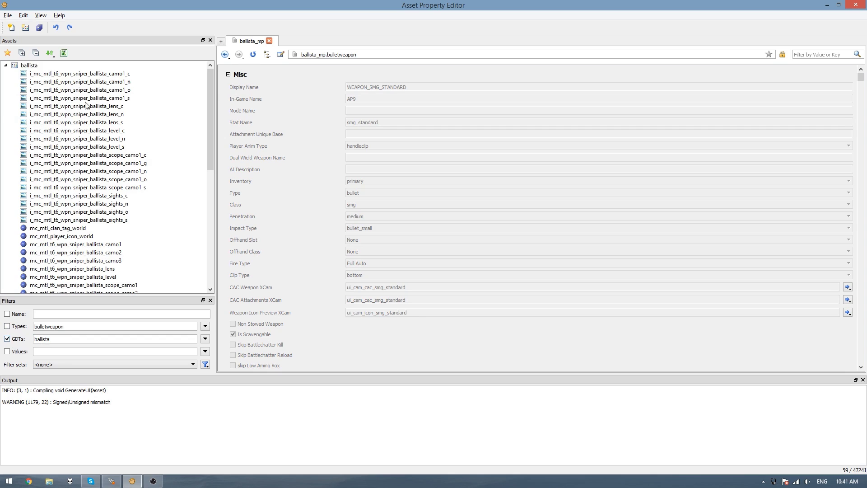
pyautogui.click(36, 68)
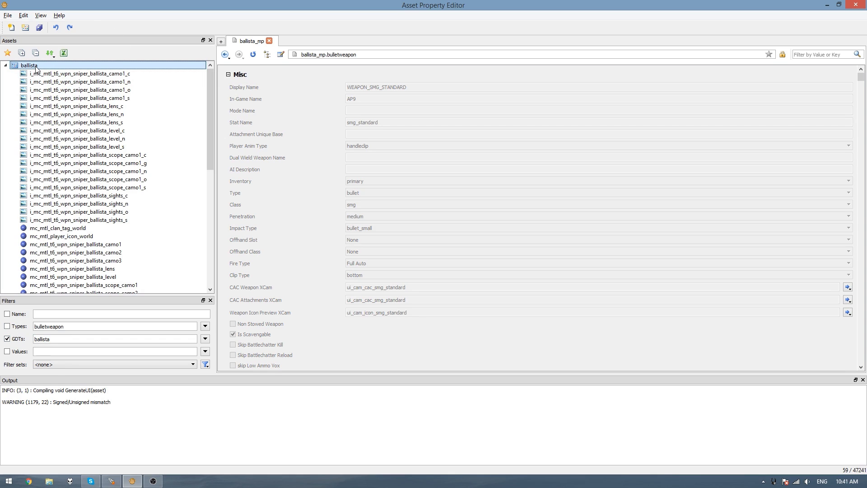
pyautogui.rightClick(36, 68)
pyautogui.click(66, 126)
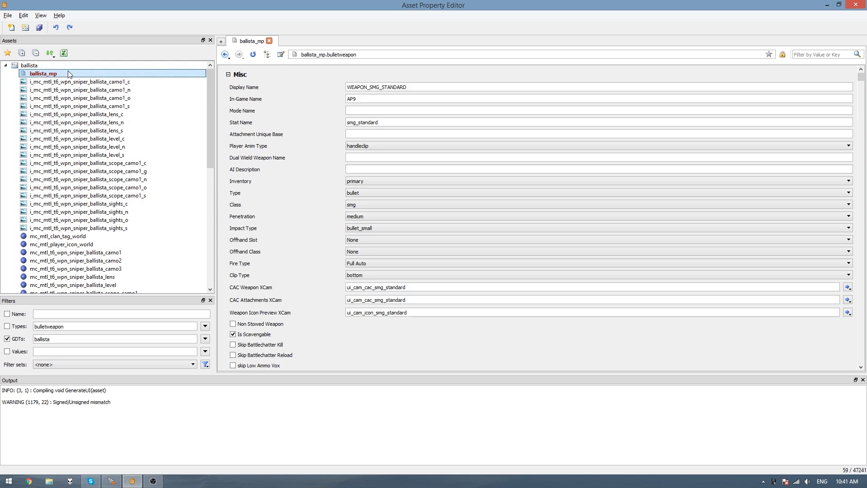
# - Set the weapon's Display Name and In-Game Name to Ballista and its Stat Name to ballista
pyautogui.click(396, 87)
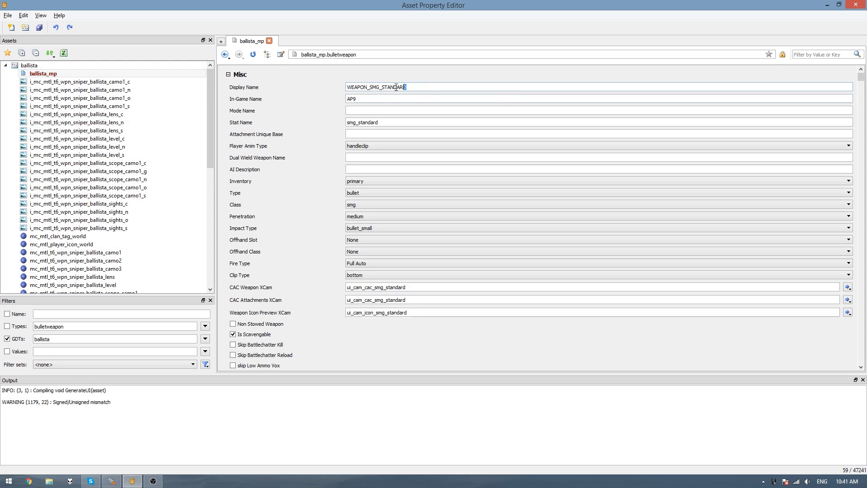
pyautogui.doubleClick(397, 88)
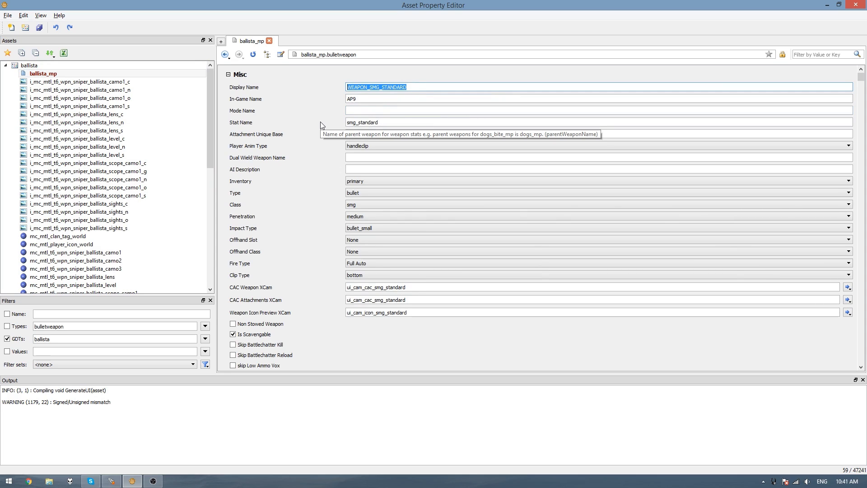
pyautogui.write('Ballista')
pyautogui.hotkey('ctrl', 'a')
pyautogui.hotkey('ctrl', 'c')
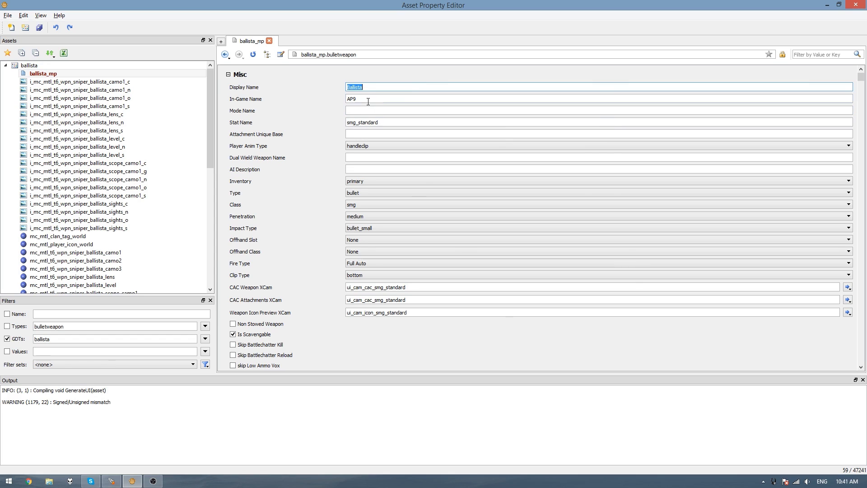
pyautogui.press('Tab')
pyautogui.hotkey('ctrl', 'v')
pyautogui.press('Tab')
pyautogui.press('Tab')
pyautogui.write('b')
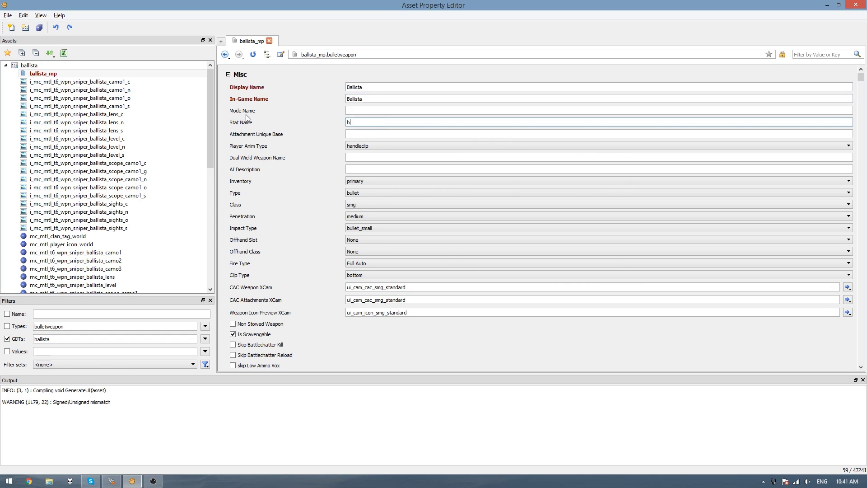
pyautogui.write('allista')
# - Set the weapon's Player Anim Type to sniper and its Class to rifle
pyautogui.click(362, 146)
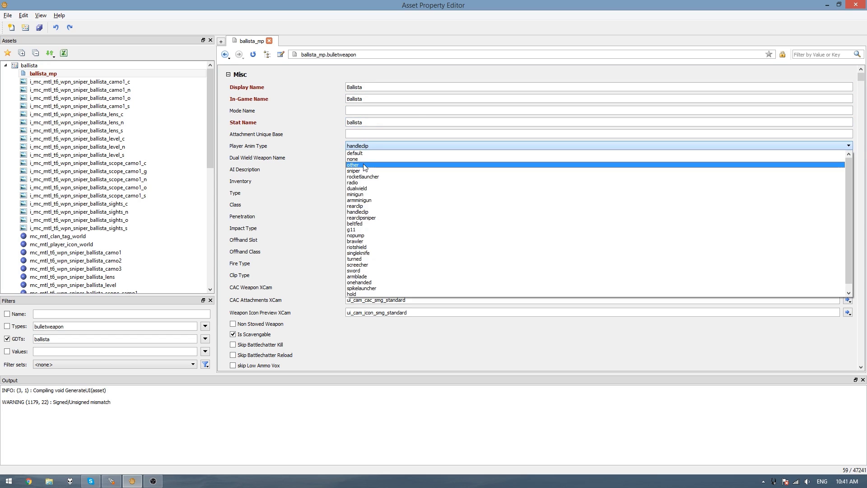
pyautogui.click(362, 170)
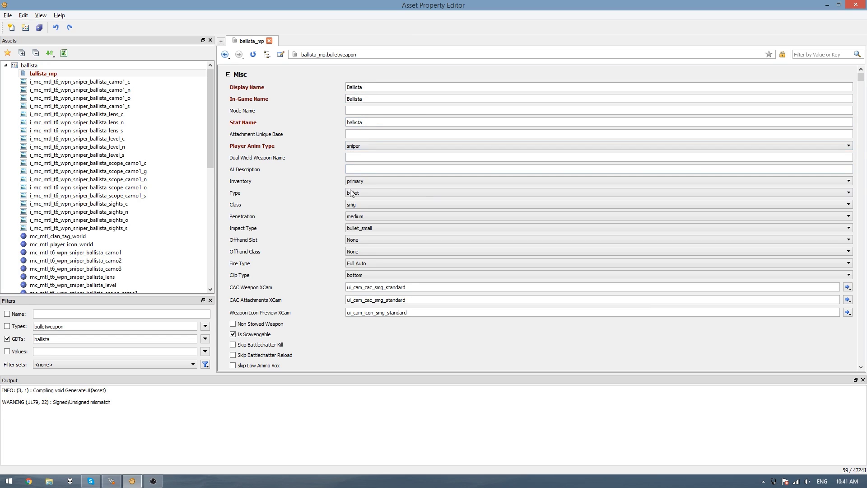
pyautogui.click(367, 191)
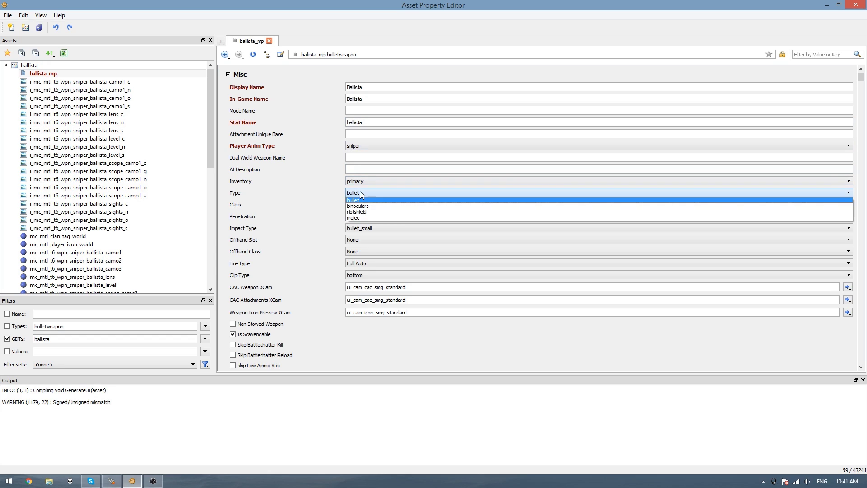
pyautogui.click(362, 195)
pyautogui.click(361, 204)
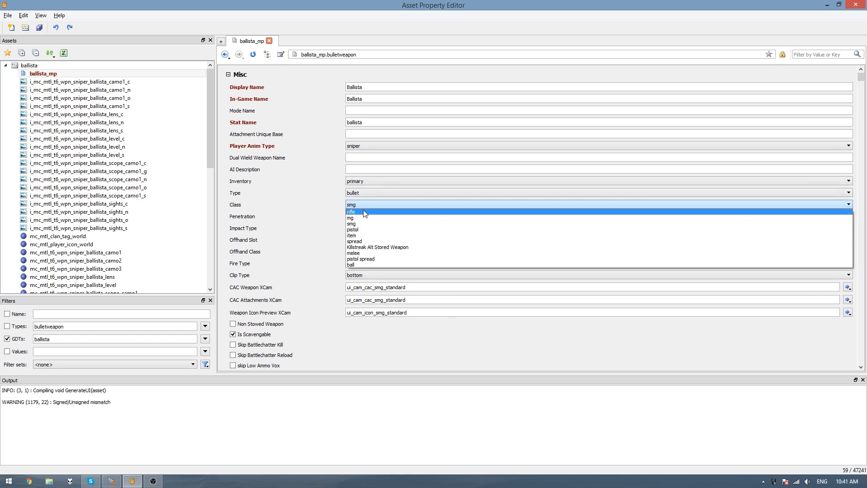
pyautogui.click(360, 212)
# - Set the weapon's Penetration to large and its Impact Type to bullet_ap
pyautogui.click(362, 217)
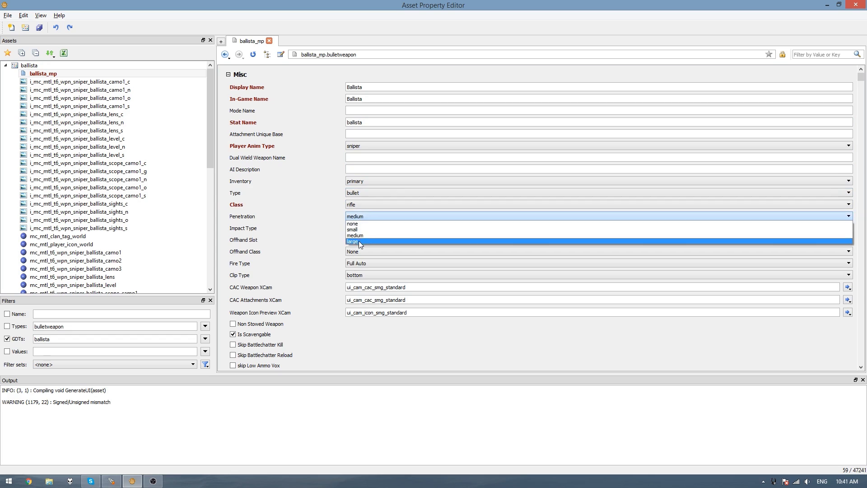
pyautogui.click(358, 240)
pyautogui.click(365, 228)
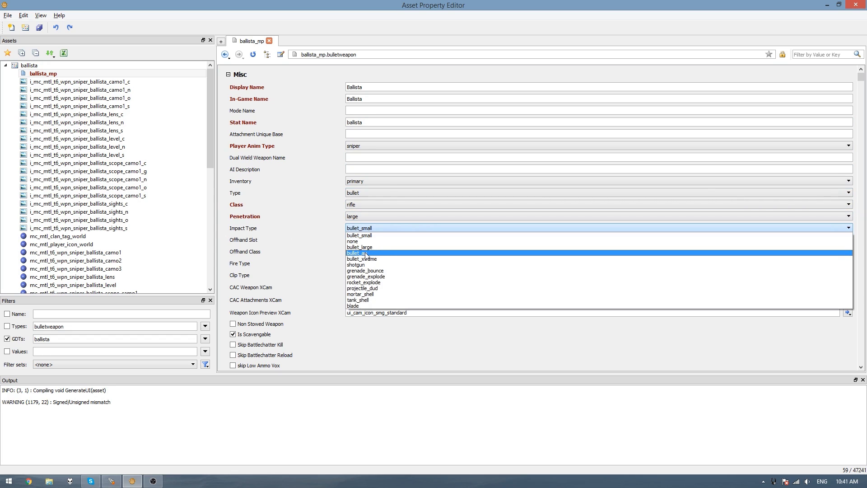
pyautogui.click(374, 254)
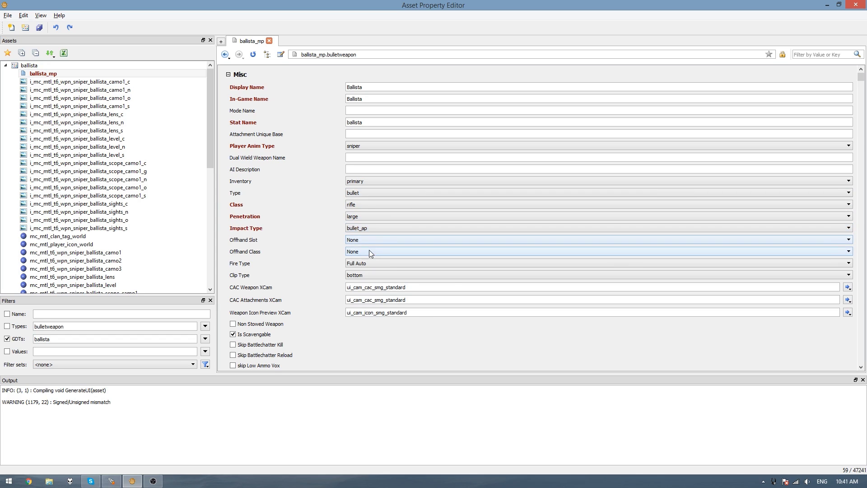
# - Set the weapon's Fire Type to Single Shot and choose bottom as the Clip Type
pyautogui.click(369, 263)
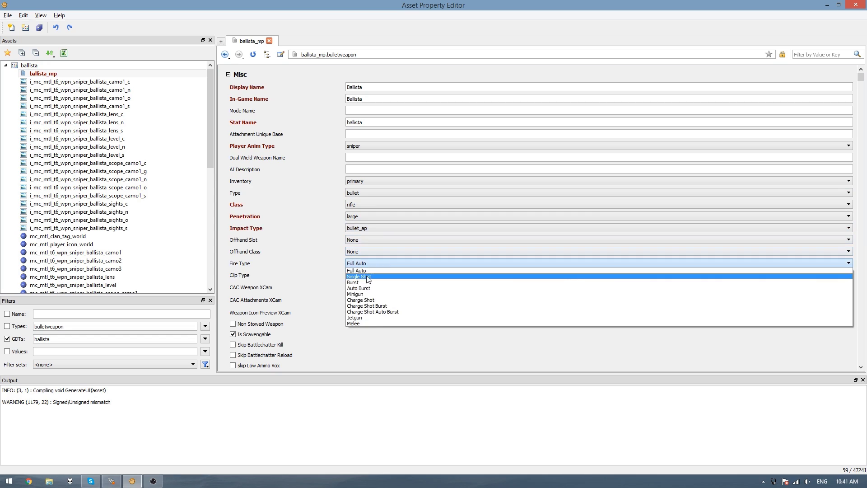
pyautogui.click(367, 279)
pyautogui.click(361, 276)
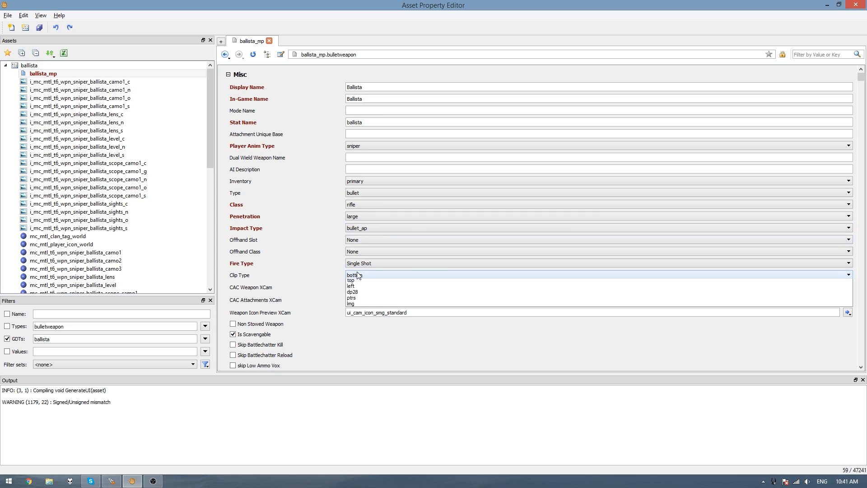
pyautogui.click(362, 283)
pyautogui.click(423, 287)
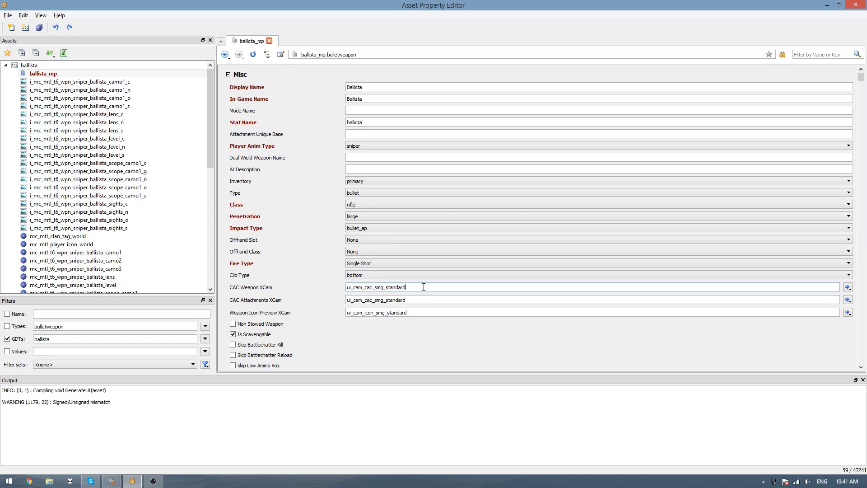
pyautogui.click(418, 312)
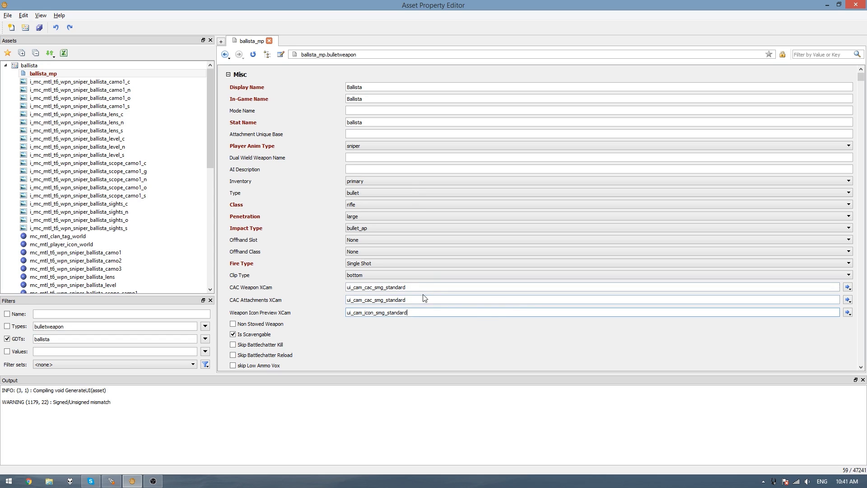
# - Enable Rifle Bullet in the Ammo Options and Bolt Action in the Type Options
pyautogui.scroll(-3, 402, 295)
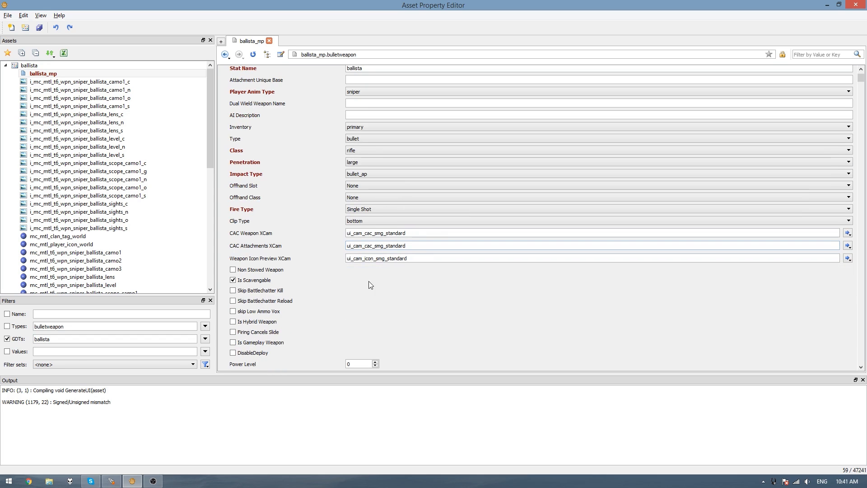
pyautogui.scroll(-10, 318, 270)
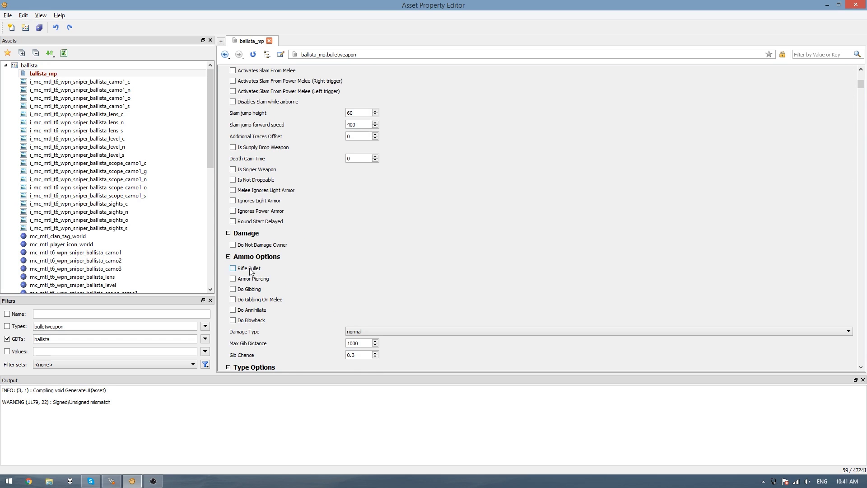
pyautogui.click(251, 269)
pyautogui.scroll(-2, 262, 285)
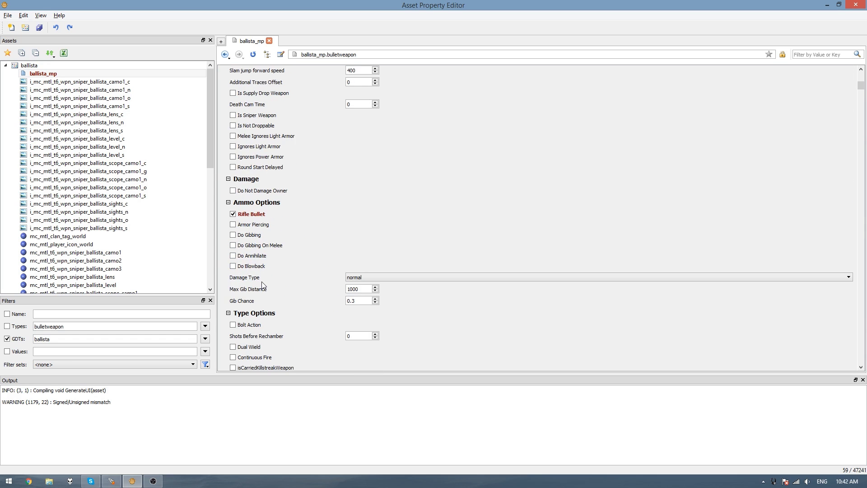
pyautogui.scroll(-2, 263, 284)
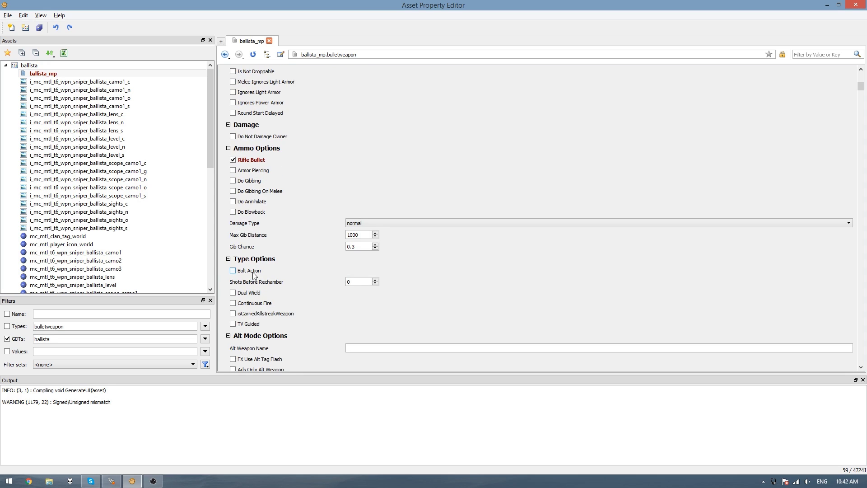
pyautogui.click(252, 272)
# - Review the weapon's melee, reload, ADS, lock-on and movement settings, including the description of Dual Render ADS
pyautogui.scroll(-9, 323, 264)
pyautogui.scroll(-20, 324, 263)
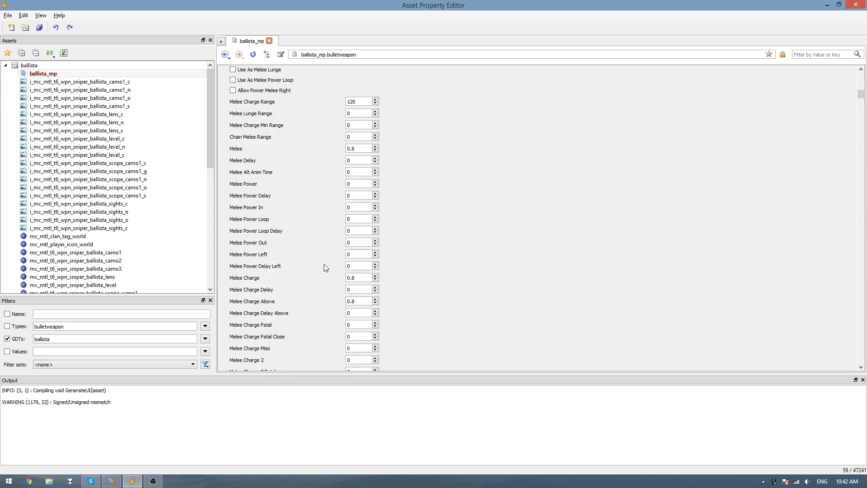
pyautogui.scroll(-4, 315, 261)
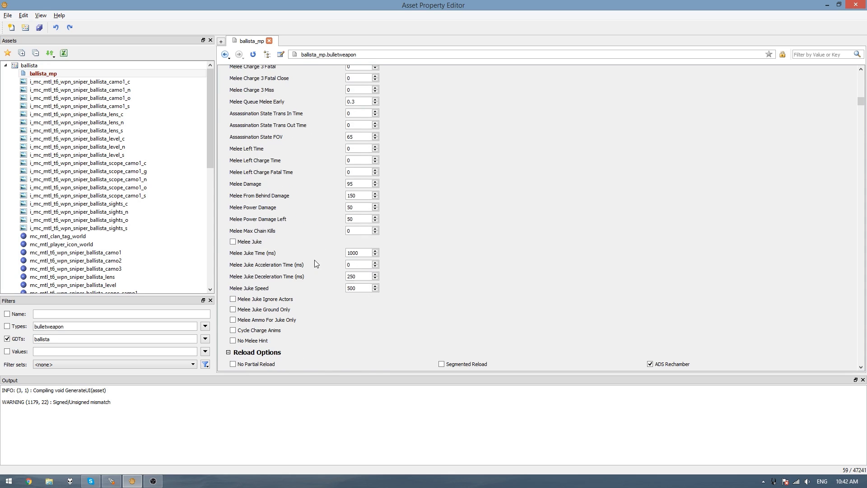
pyautogui.scroll(-2, 317, 263)
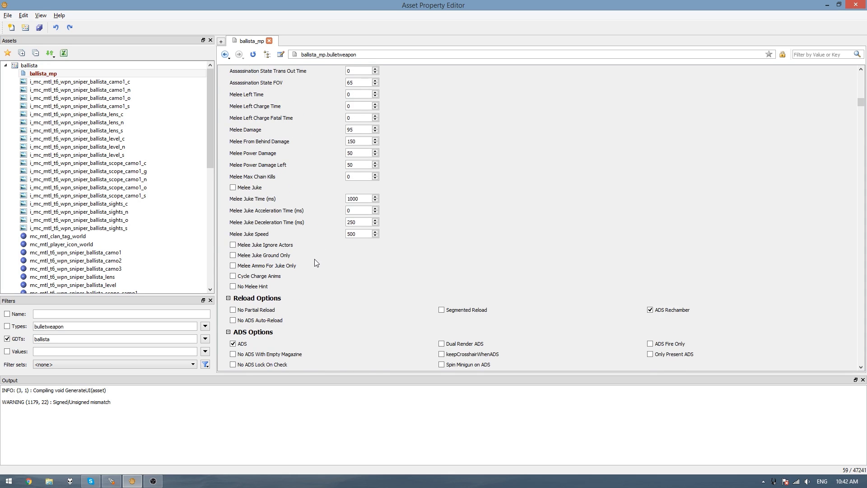
pyautogui.scroll(-1, 315, 261)
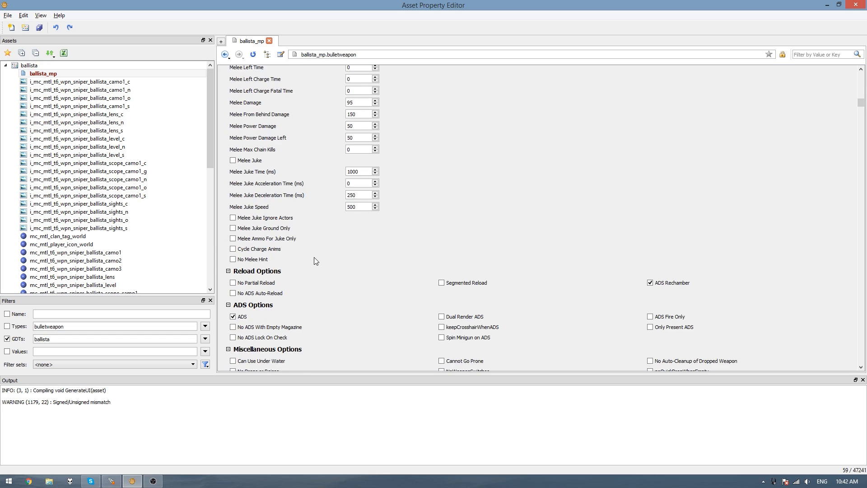
pyautogui.scroll(-1, 315, 261)
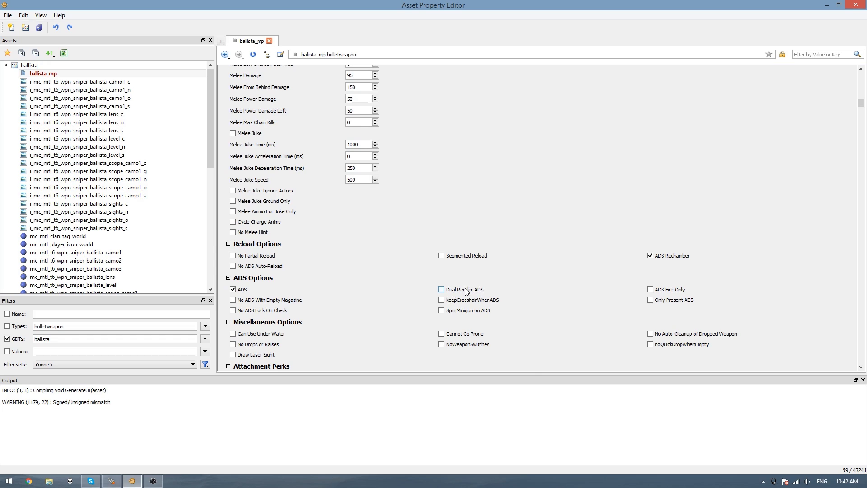
pyautogui.moveTo(466, 292)
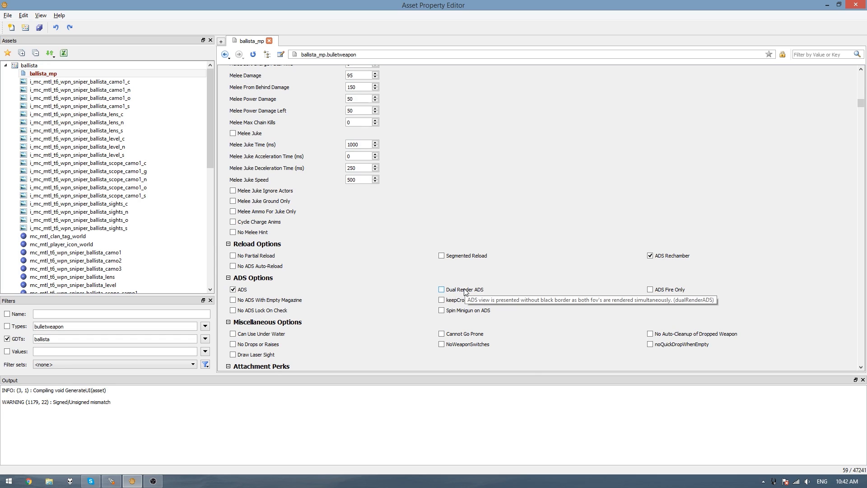
pyautogui.scroll(-3, 336, 283)
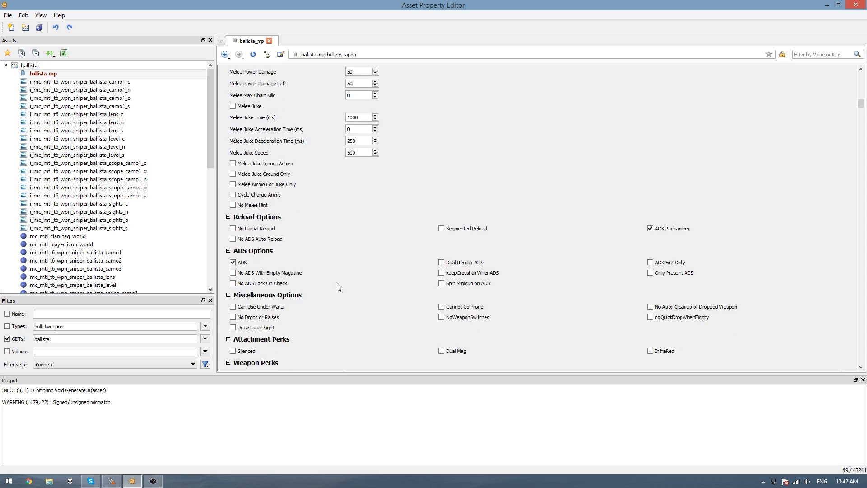
pyautogui.scroll(-2, 336, 275)
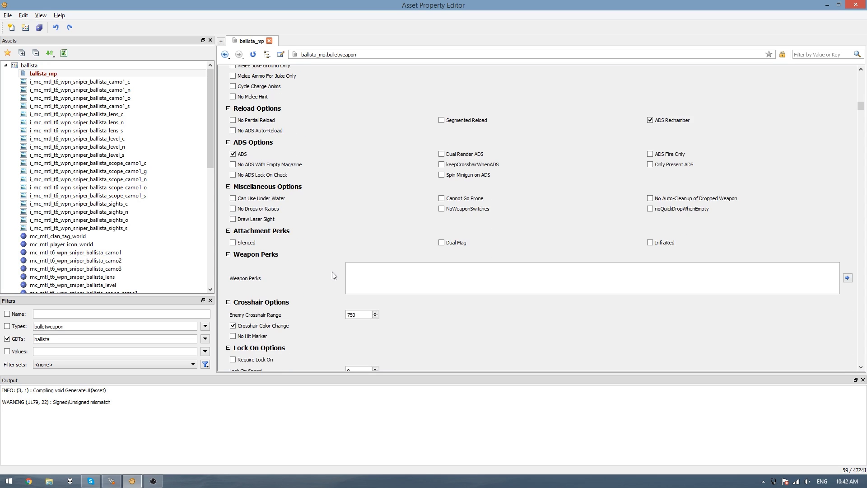
pyautogui.scroll(-13, 332, 272)
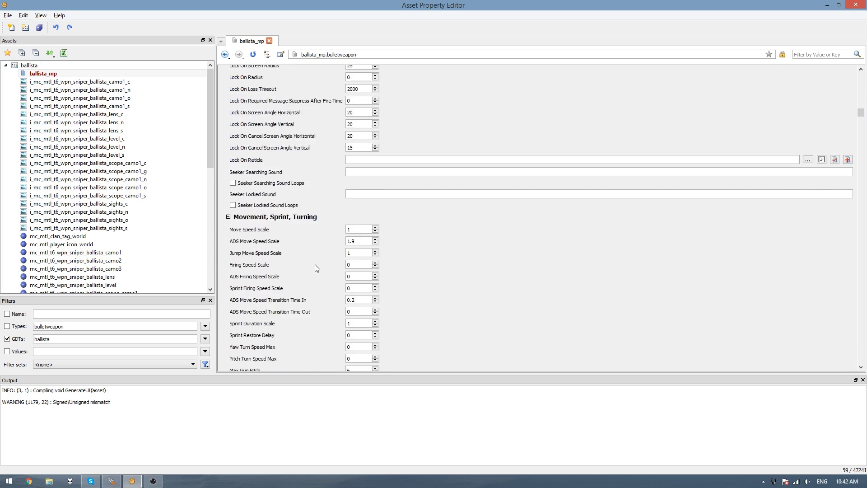
pyautogui.scroll(-4, 316, 268)
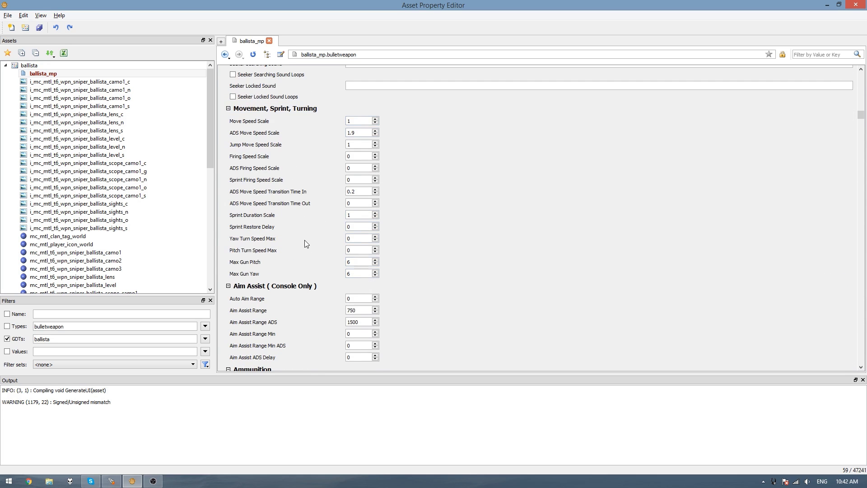
# - Set both the Ammo Name and the Clip Name in the Ammunition section to ballista
pyautogui.scroll(-5, 305, 244)
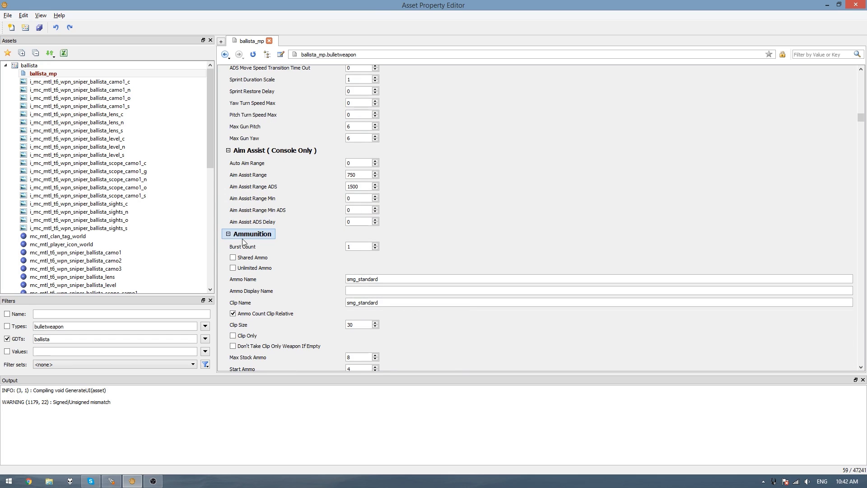
pyautogui.scroll(-1, 251, 236)
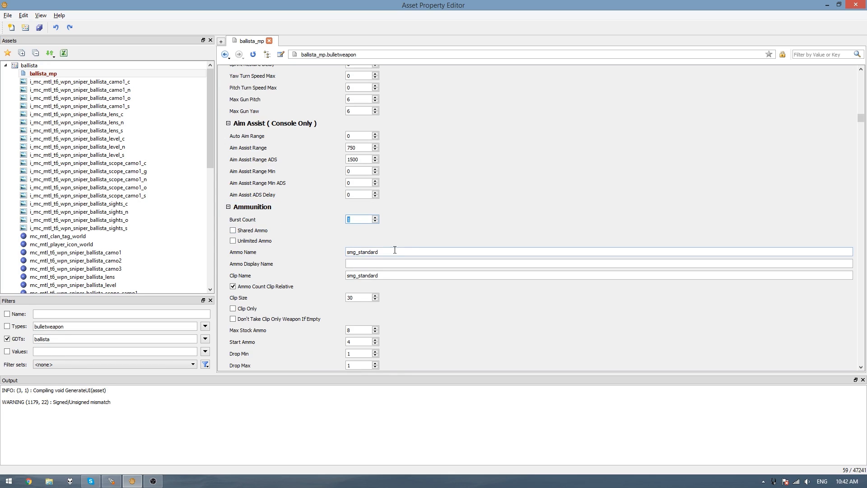
pyautogui.moveTo(396, 252); pyautogui.dragTo(288, 256)
pyautogui.write('ballista')
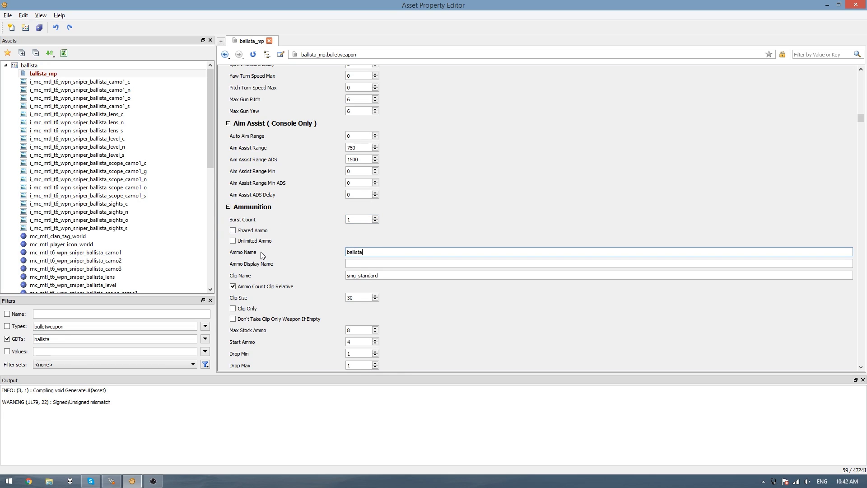
pyautogui.hotkey('ctrl', 'a')
pyautogui.hotkey('ctrl', 'c')
pyautogui.press('Tab')
pyautogui.press('Tab')
pyautogui.hotkey('ctrl', 'v')
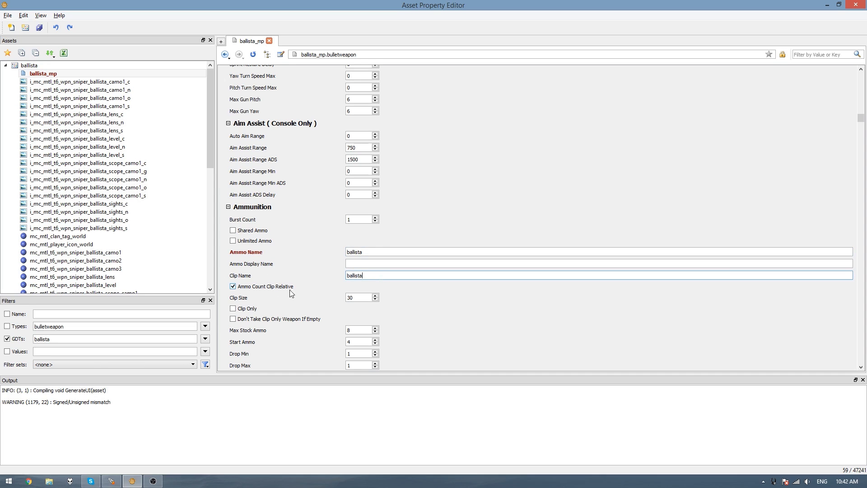
# - Set the weapon's Clip Size to 7 in the Ammunition section
pyautogui.moveTo(365, 299); pyautogui.dragTo(273, 294)
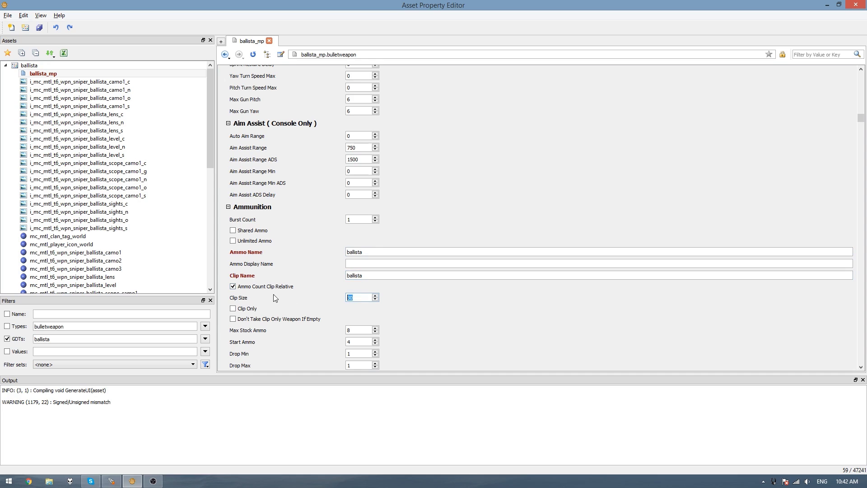
pyautogui.write('7')
pyautogui.scroll(-1, 304, 296)
pyautogui.scroll(-1, 305, 296)
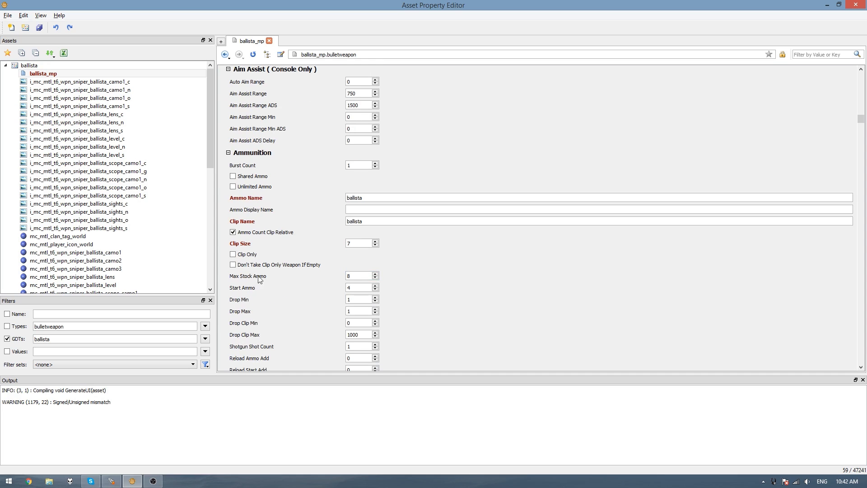
pyautogui.doubleClick(358, 277)
pyautogui.press('Tab')
pyautogui.scroll(-2, 412, 291)
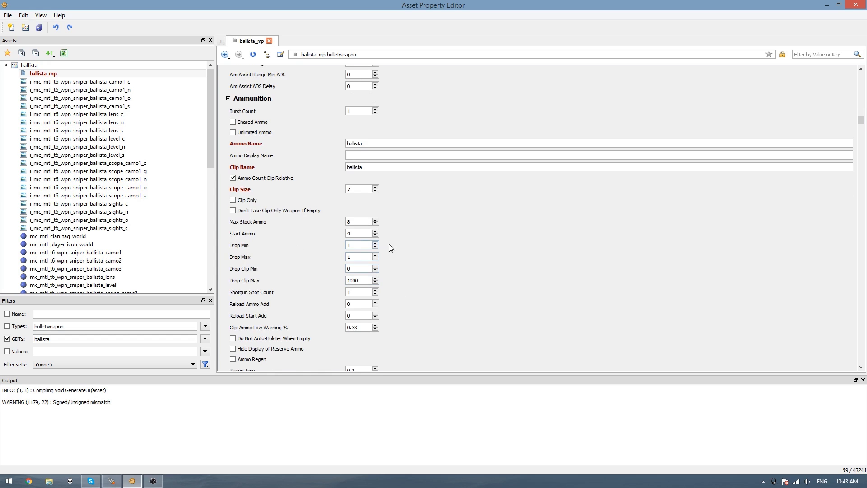
# - In Damage Ranges, set Damage 1 (MAX) to 70, Range 1 to 3000, and Damage and Range 2 through 5 to 0
pyautogui.scroll(-7, 434, 259)
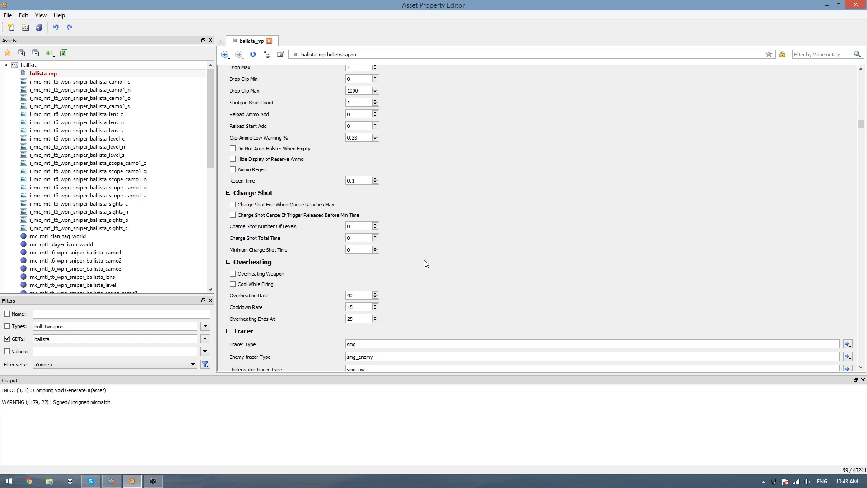
pyautogui.scroll(-7, 425, 262)
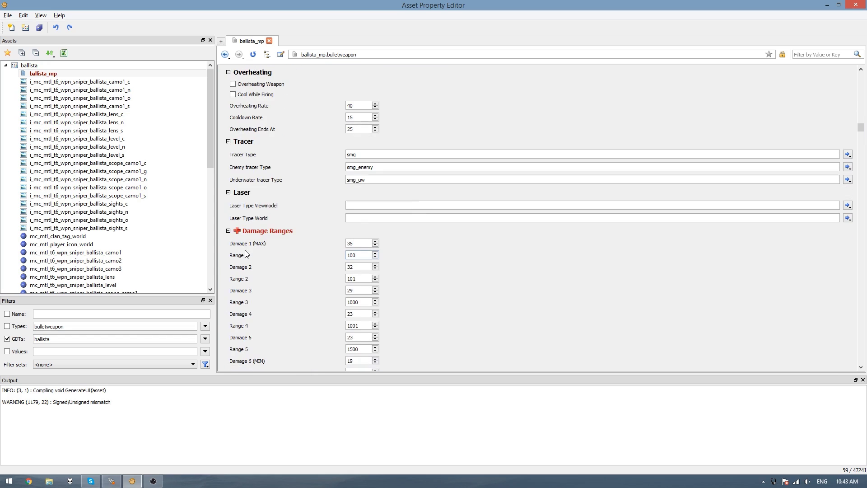
pyautogui.scroll(-1, 261, 232)
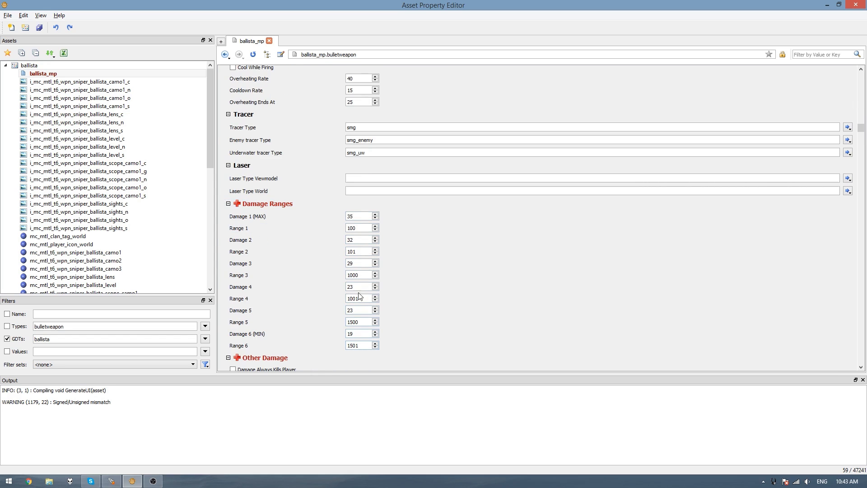
pyautogui.moveTo(361, 216); pyautogui.dragTo(286, 220)
pyautogui.write('70')
pyautogui.press('Tab')
pyautogui.write('3000')
pyautogui.press('Tab')
pyautogui.write('0\t0\t0\t0\t0\t0\t')
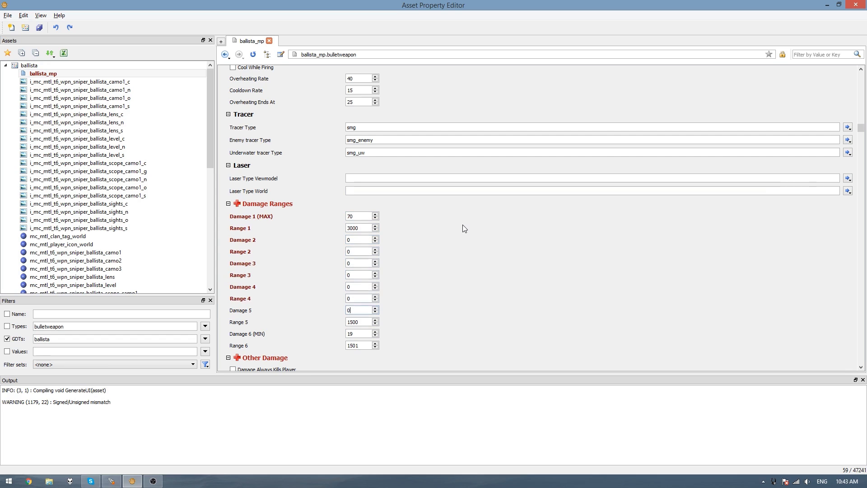
pyautogui.write('0\t0')
# - Set Damage 6 (MIN) to 70 and Range 6 to 4000 in the Damage Ranges
pyautogui.press('Tab')
pyautogui.write('70')
pyautogui.press('Tab')
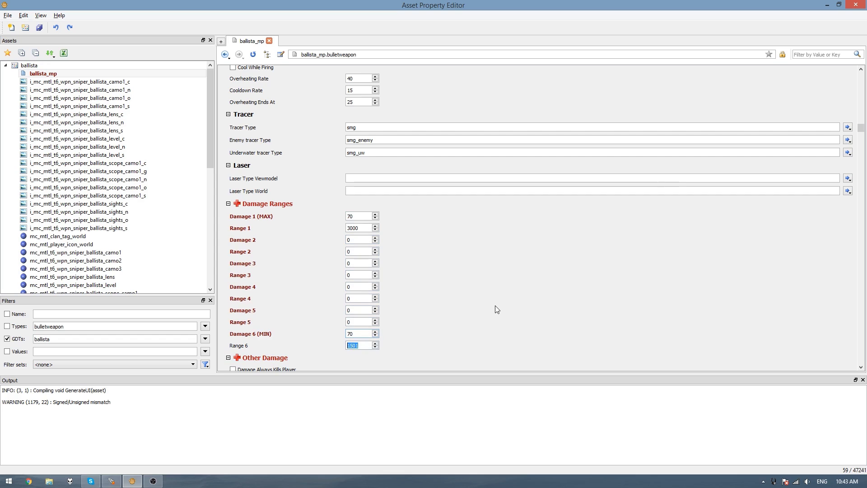
pyautogui.write('4000')
pyautogui.press('Tab')
pyautogui.click(359, 216)
pyautogui.click(370, 228)
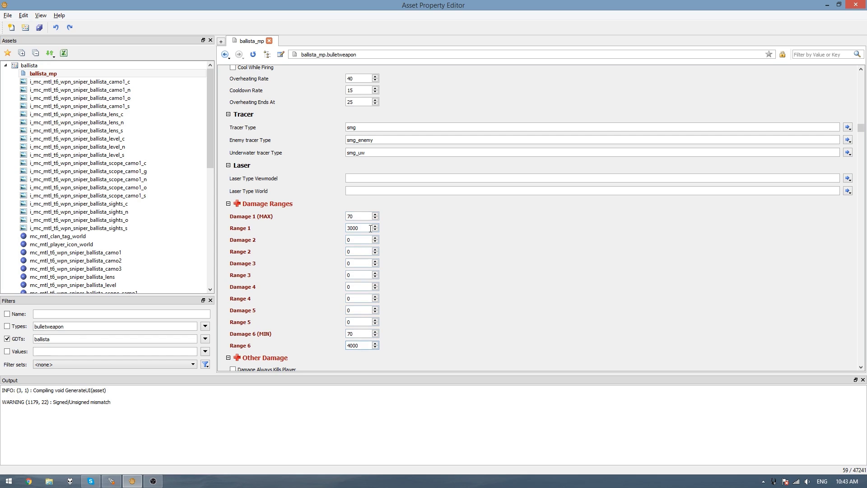
pyautogui.click(367, 344)
# - Set the Helmet and Head multipliers to 4 in the Location Damage section
pyautogui.scroll(-1, 467, 272)
pyautogui.scroll(-14, 465, 268)
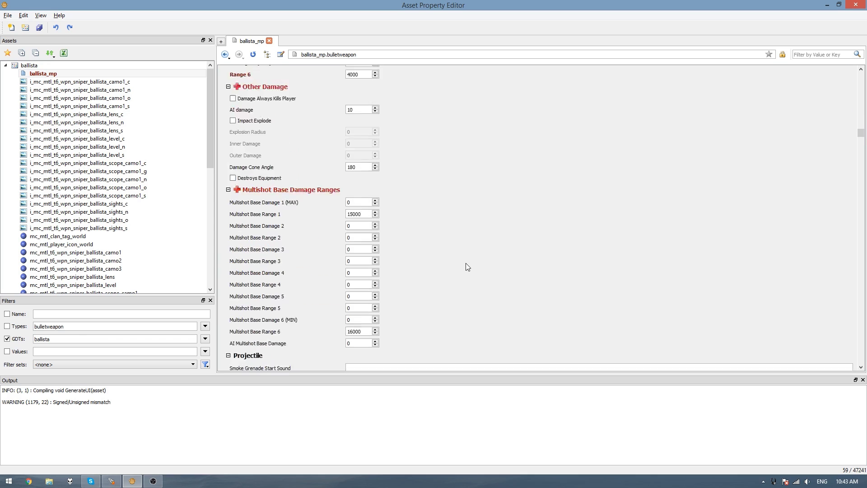
pyautogui.scroll(-2, 457, 255)
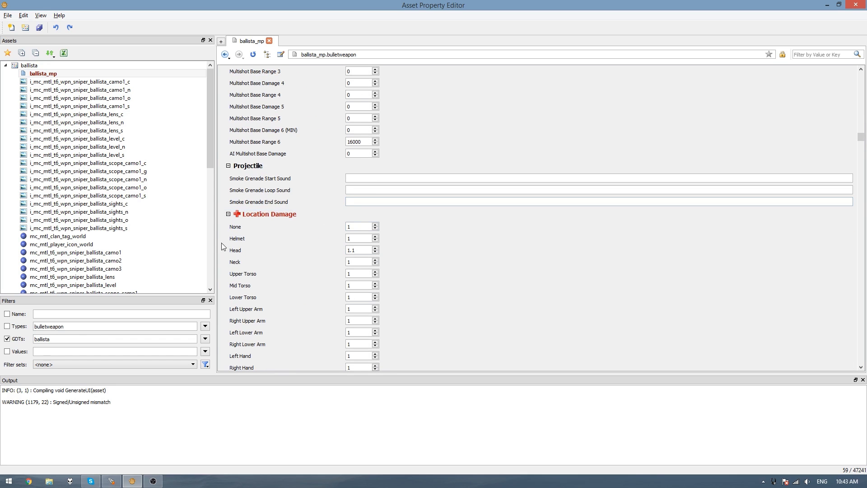
pyautogui.moveTo(363, 239); pyautogui.dragTo(182, 246)
pyautogui.write('4')
pyautogui.click(365, 250)
pyautogui.doubleClick(366, 250)
pyautogui.write('4')
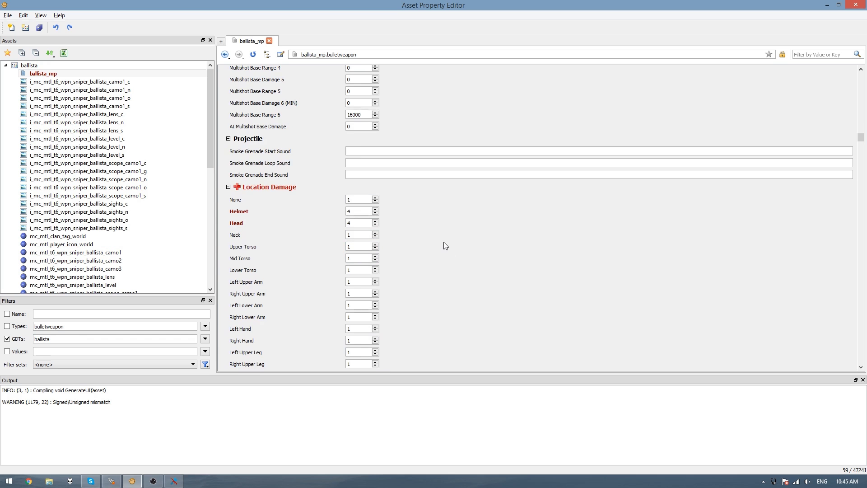
# - Look through the weapon's State Timers, from the fire and reload timers to the rechamber and raise timers
pyautogui.scroll(-5, 443, 244)
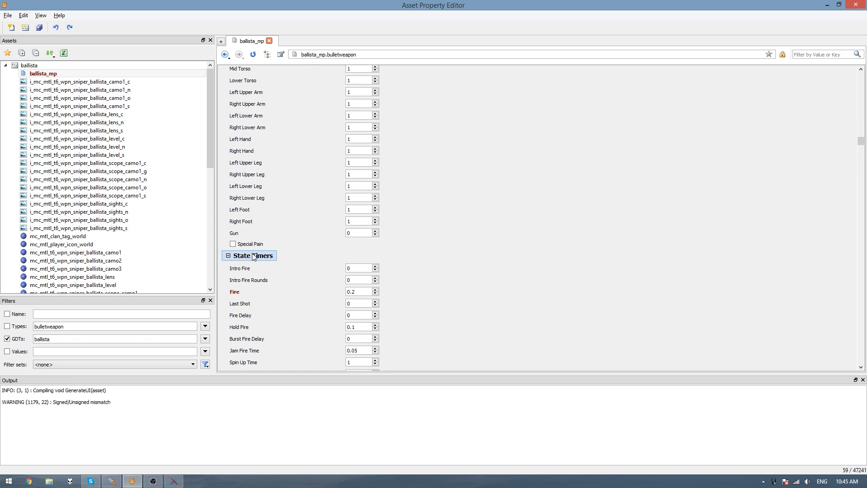
pyautogui.scroll(-10, 262, 248)
pyautogui.scroll(-9, 299, 217)
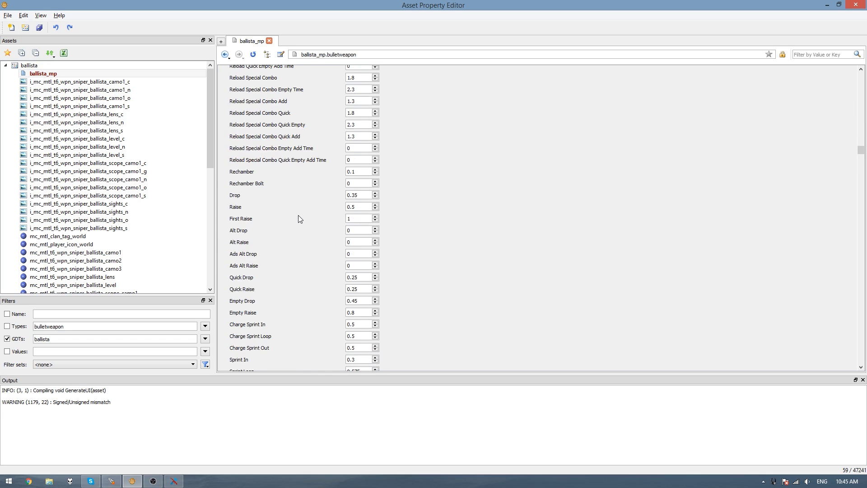
pyautogui.scroll(5, 308, 251)
pyautogui.scroll(13, 311, 251)
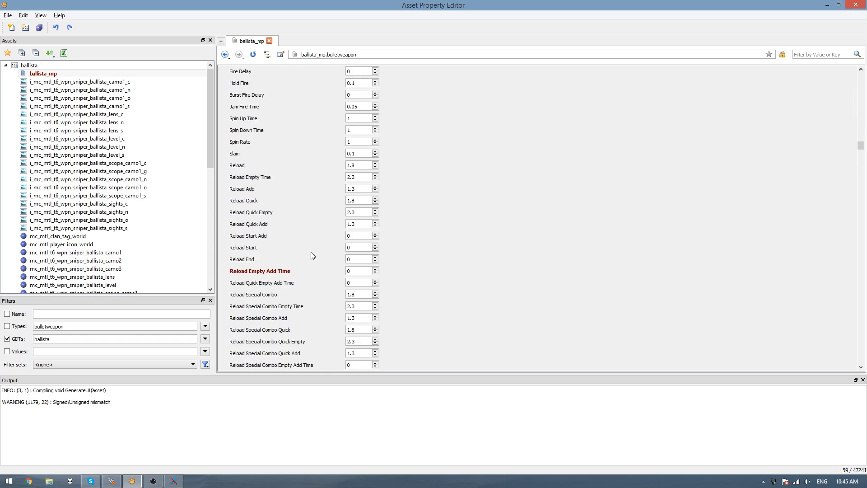
pyautogui.scroll(-3, 311, 252)
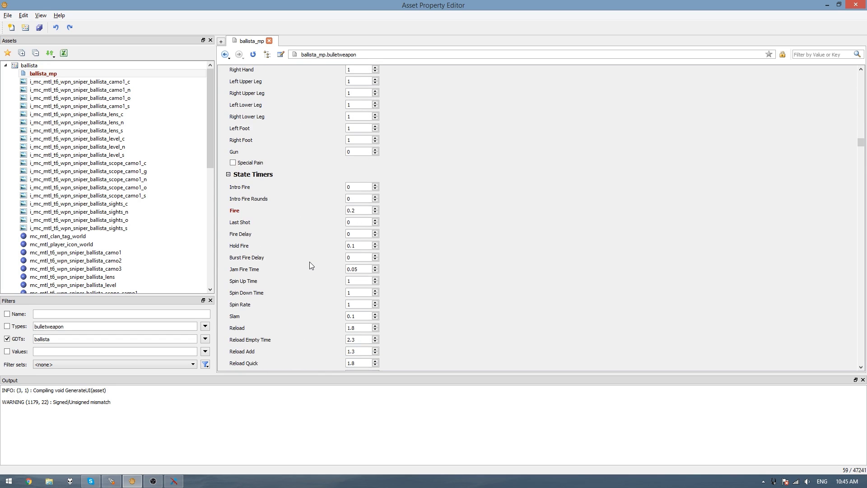
# - Switch to UGX WeaponsEditor++ and compare the l96a1_mp state timers, such as fireTime and meleeTime, with the ballista's Fire timer
pyautogui.click(179, 481)
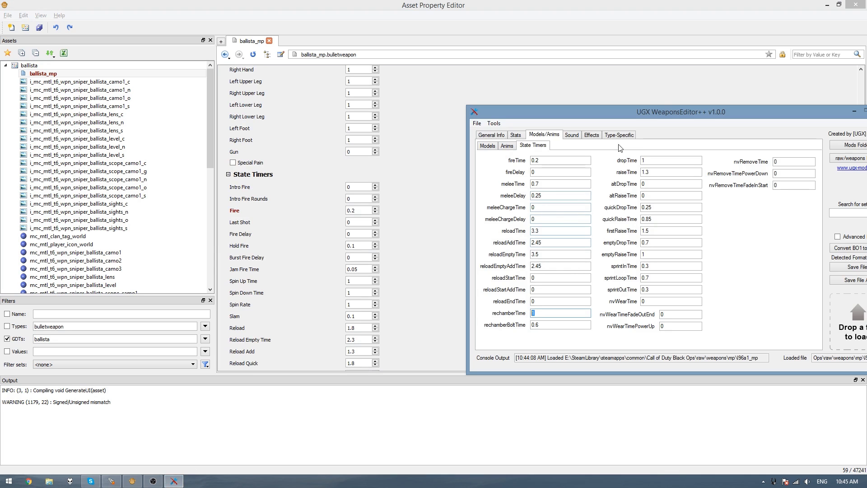
pyautogui.moveTo(658, 113); pyautogui.dragTo(615, 119)
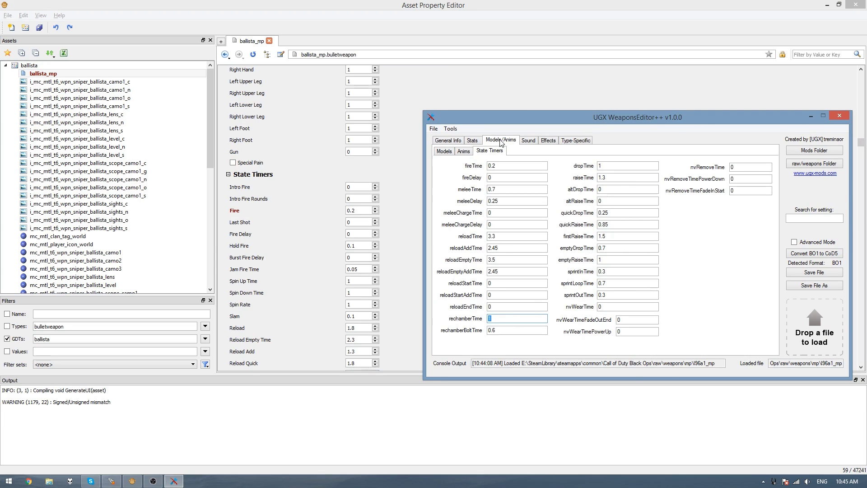
pyautogui.click(486, 153)
pyautogui.moveTo(510, 163)
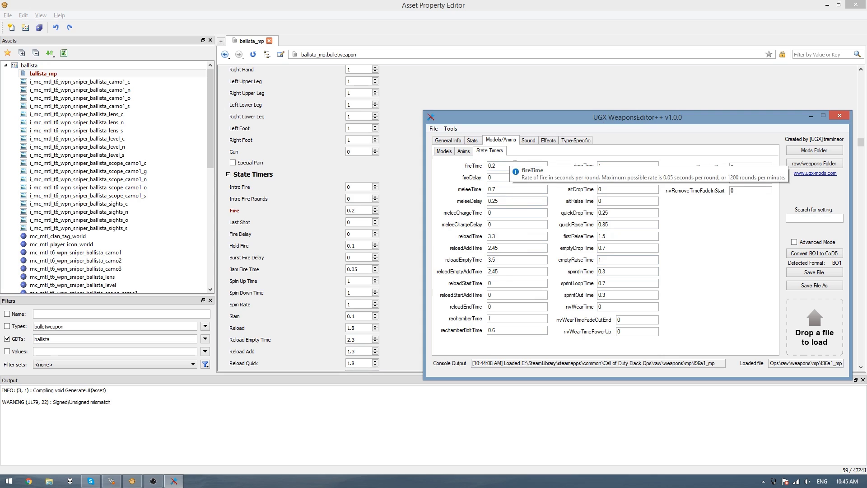
pyautogui.doubleClick(511, 164)
pyautogui.click(364, 226)
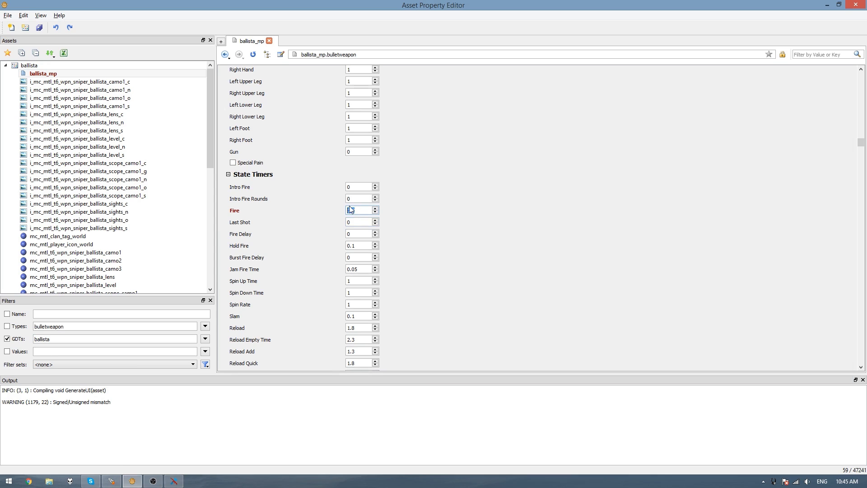
pyautogui.hotkey('alt', 'Tab')
pyautogui.click(501, 167)
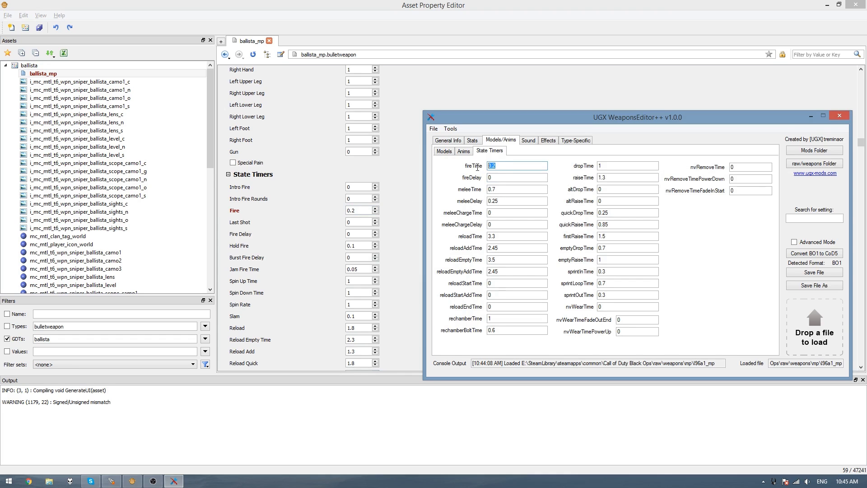
pyautogui.doubleClick(501, 167)
pyautogui.doubleClick(514, 188)
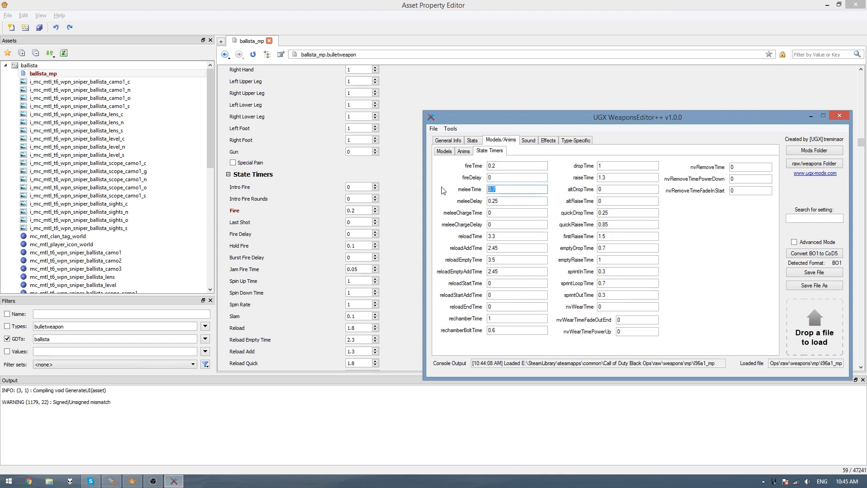
# - Return to the Asset Property Editor and look through ballista_mp's remaining State Timers, from the reload timers to the swim and wall-run timers
pyautogui.click(408, 214)
pyautogui.scroll(-8, 433, 228)
pyautogui.scroll(-15, 435, 225)
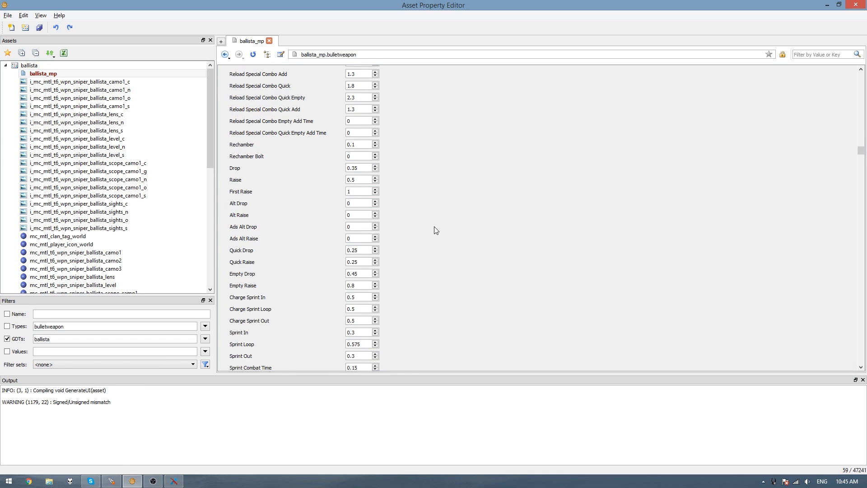
pyautogui.scroll(-12, 432, 228)
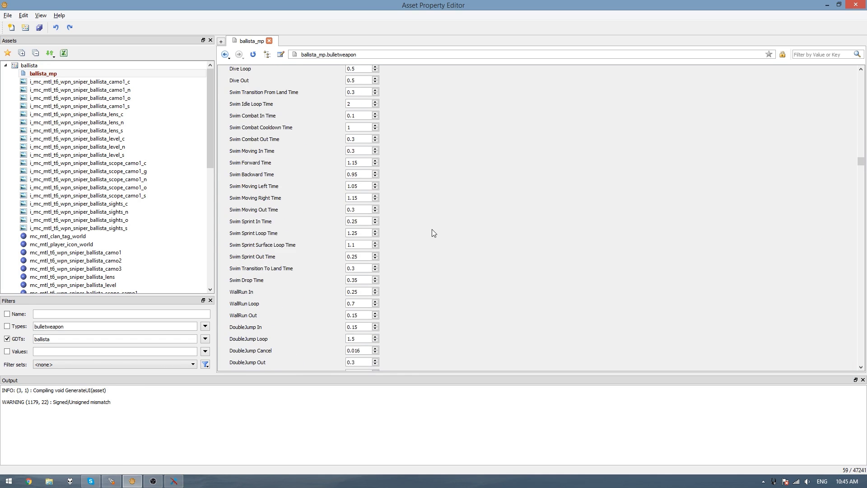
pyautogui.scroll(5, 433, 285)
pyautogui.scroll(15, 465, 267)
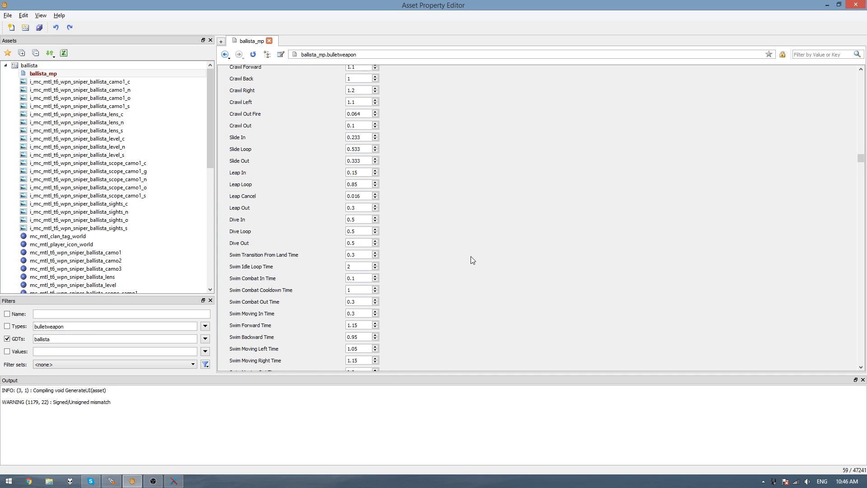
pyautogui.scroll(5, 472, 260)
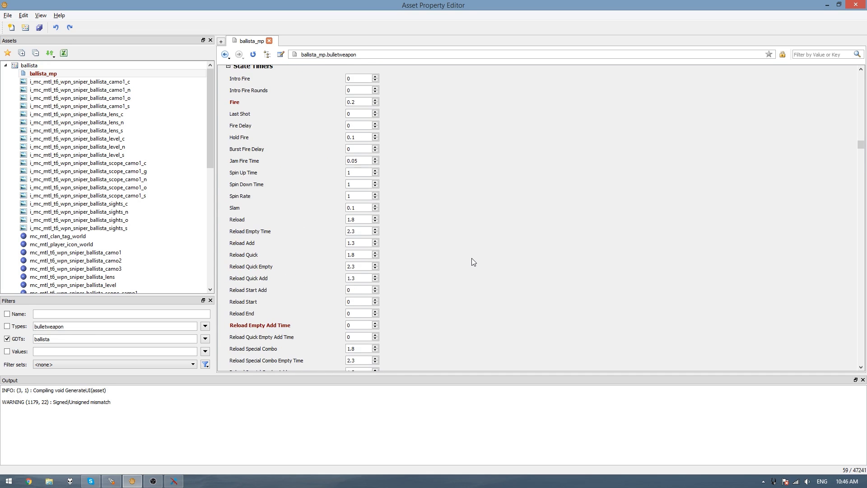
# - Look up reloadTime for l96a1_mp in UGX WeaponsEditor++ and set the ballista's Reload timer to 3.3 in the Asset Property Editor
pyautogui.hotkey('alt', 'Tab')
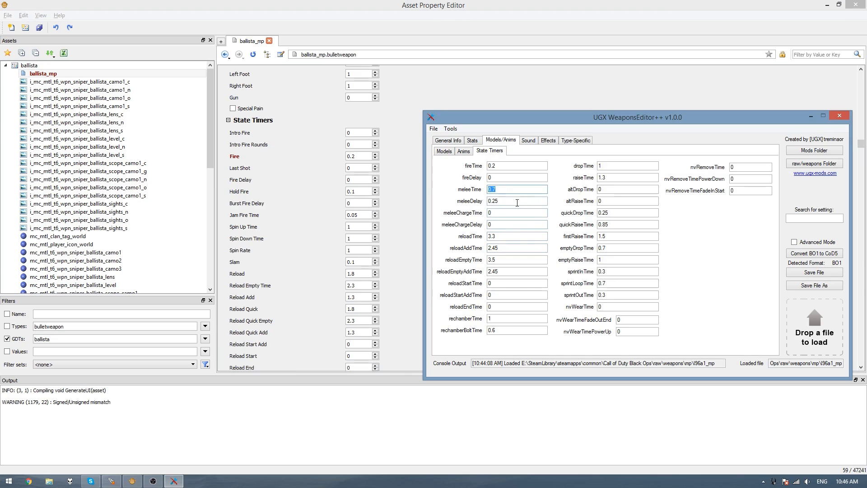
pyautogui.press('Tab')
pyautogui.press('Tab')
pyautogui.press('Tab')
pyautogui.press('Tab')
pyautogui.click(422, 256)
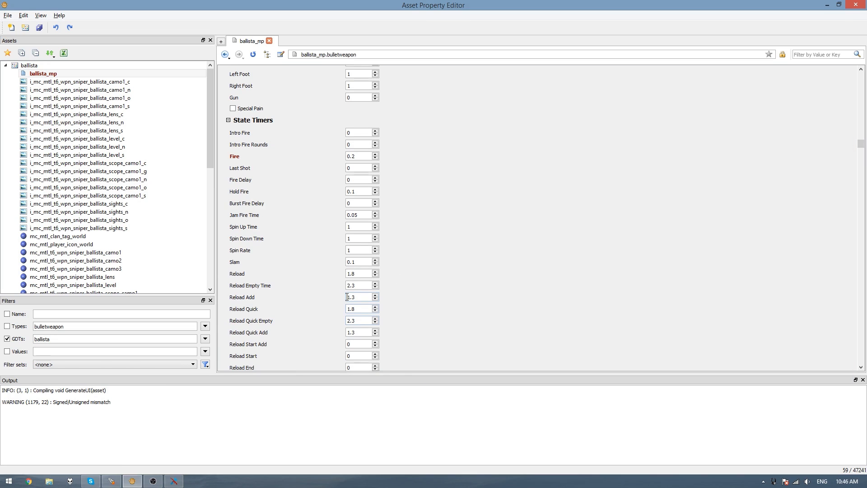
pyautogui.doubleClick(368, 274)
pyautogui.write('3.3')
# - Copy the l96a1_mp reloadAddTime from UGX WeaponsEditor++ into the ballista's Reload Add timer, setting it to 2.45
pyautogui.hotkey('alt', 'Tab')
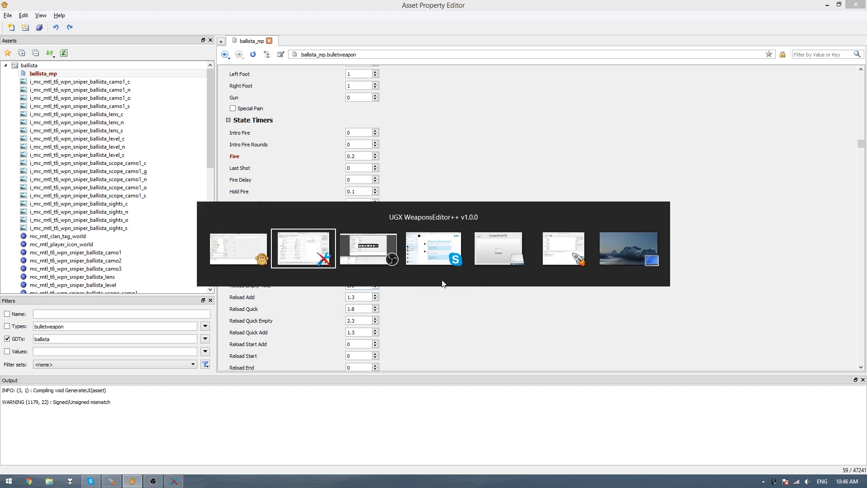
pyautogui.press('Tab')
pyautogui.hotkey('ctrl', 'c')
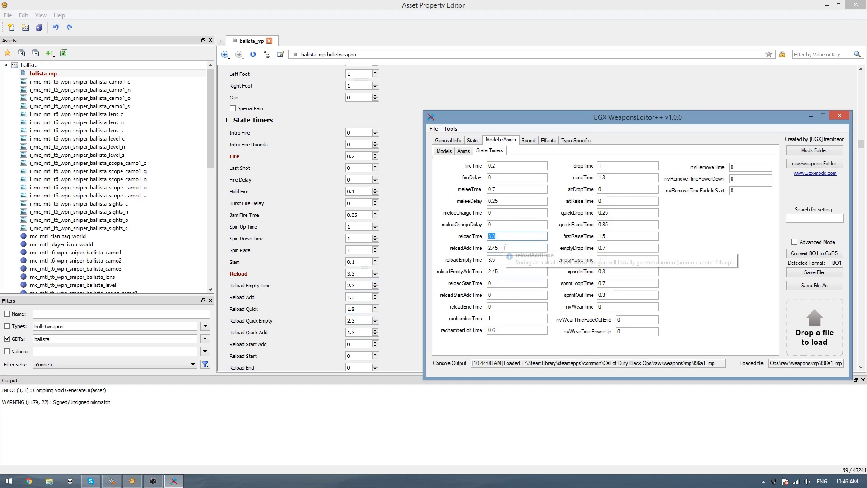
pyautogui.moveTo(502, 251)
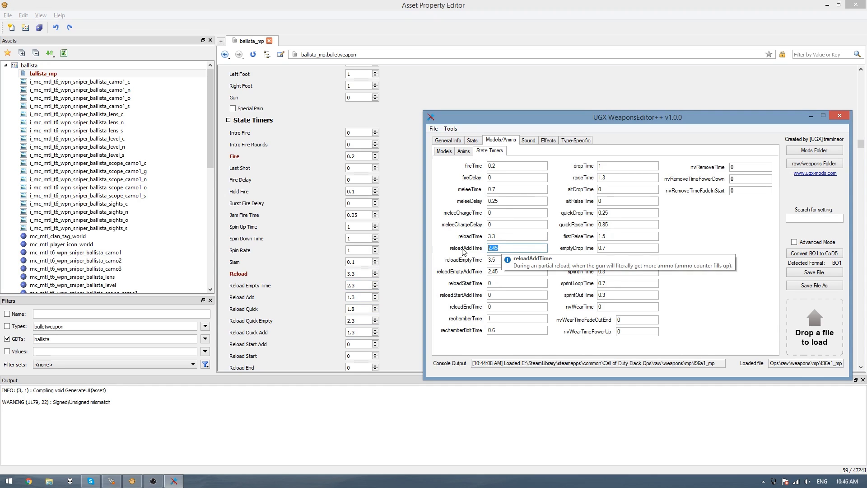
pyautogui.click(402, 247)
pyautogui.scroll(-1, 403, 247)
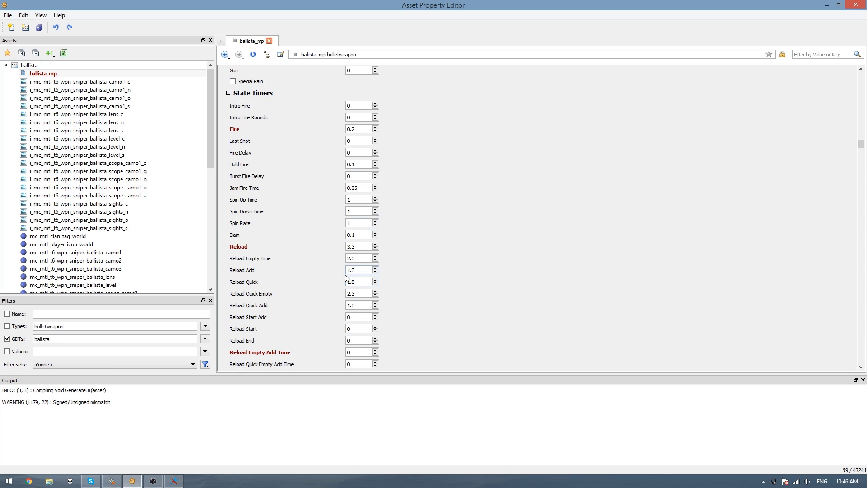
pyautogui.hotkey('ctrl', 'v')
# - Copy the l96a1_mp reloadEmptyTime into the ballista's Reload Empty Time, setting it to 3.5
pyautogui.hotkey('alt', 'Tab')
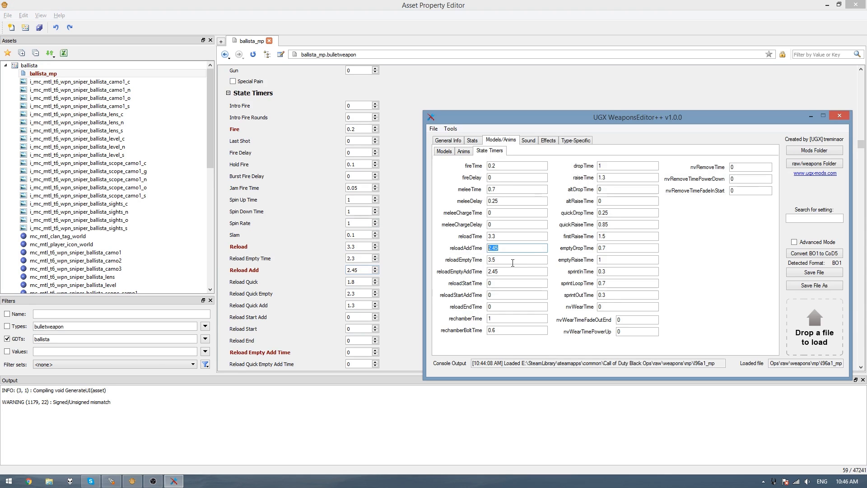
pyautogui.doubleClick(514, 261)
pyautogui.hotkey('ctrl', 'c')
pyautogui.doubleClick(354, 257)
pyautogui.hotkey('ctrl', 'v')
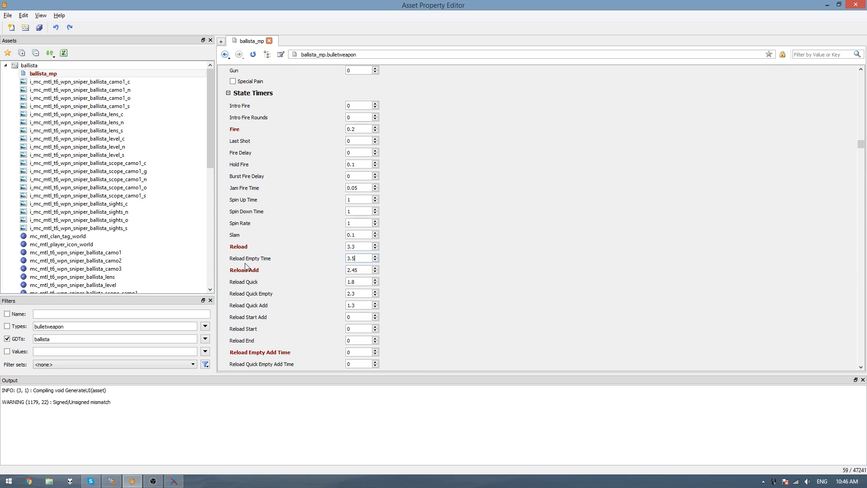
# - Set the ballista's Reload Empty Add Time to 2.45, matching reloadEmptyAddTime of the l96a1_mp, and read its description
pyautogui.hotkey('alt', 'Tab')
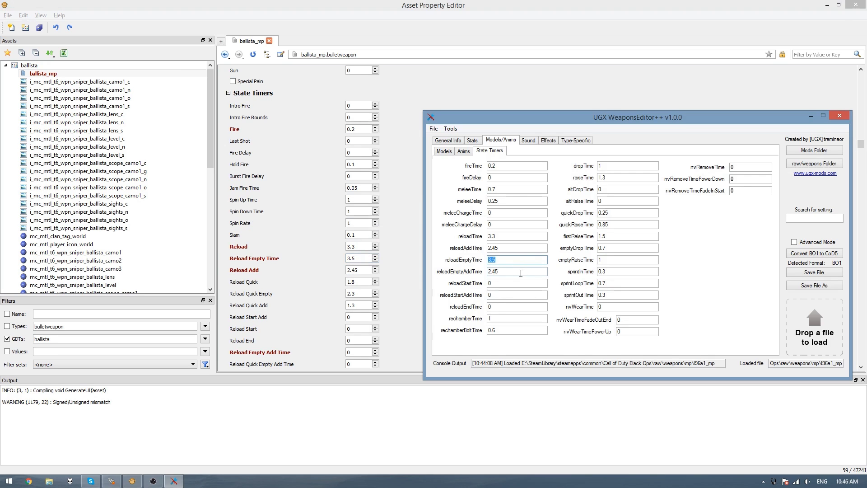
pyautogui.press('Tab')
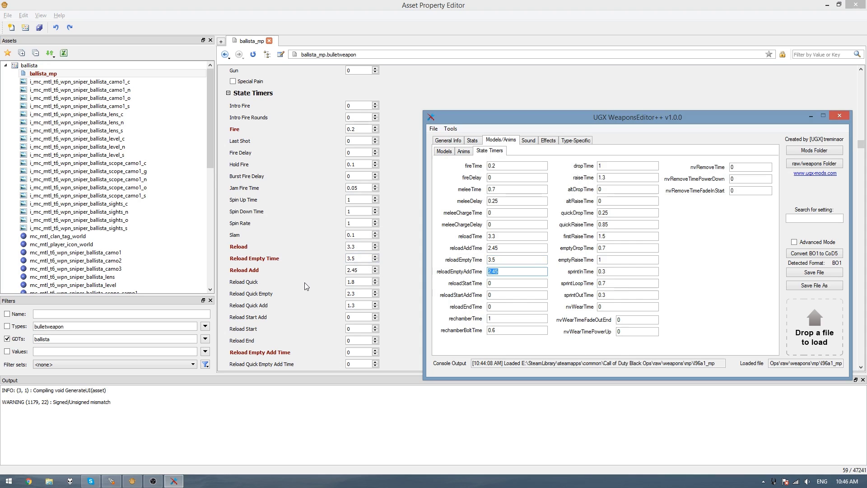
pyautogui.hotkey('alt', 'Tab')
pyautogui.scroll(-1, 307, 289)
pyautogui.doubleClick(359, 325)
pyautogui.write('2.45')
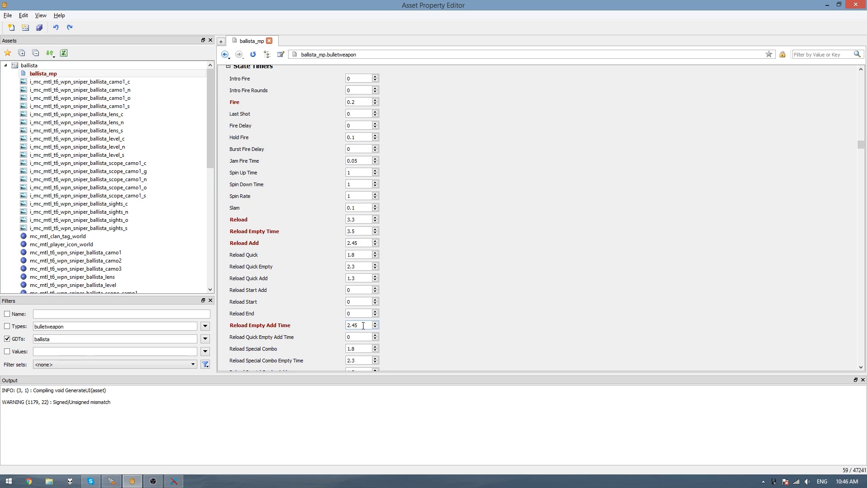
pyautogui.moveTo(273, 329)
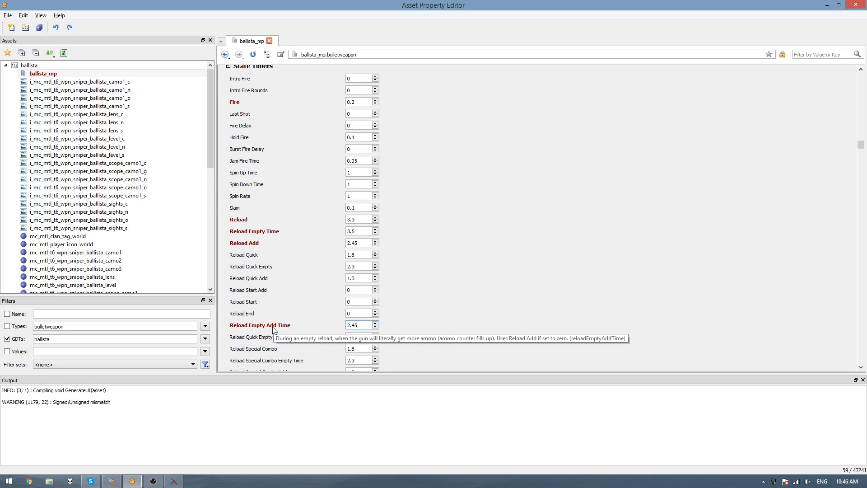
# - Open the Windows Calculator and place it beside the State Timers list
pyautogui.hotkey('alt', 'Tab')
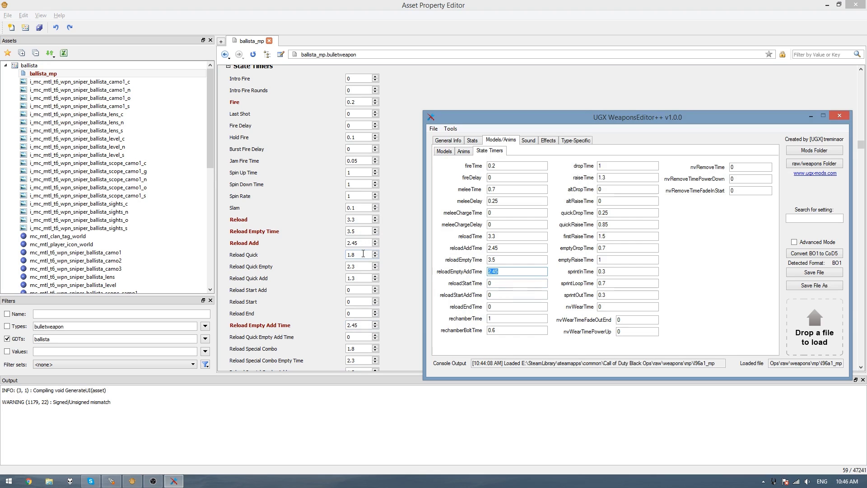
pyautogui.hotkey('alt', 'Tab')
pyautogui.press('super')
pyautogui.write('calculator')
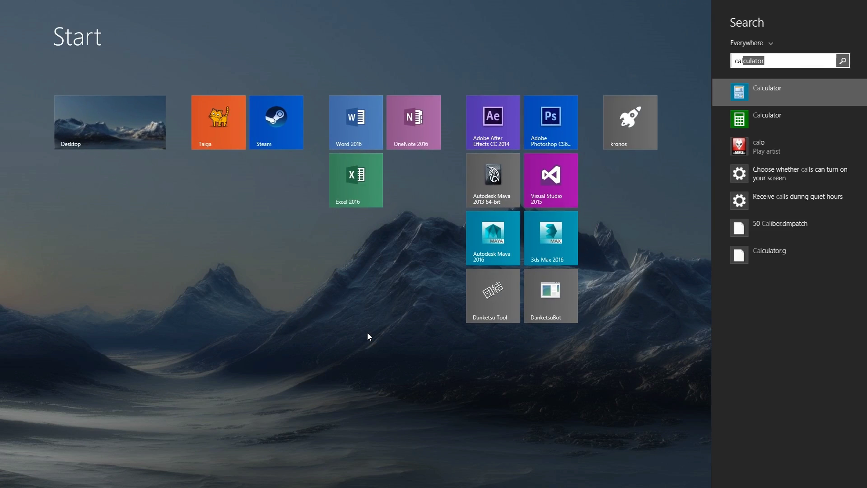
pyautogui.press('Return')
pyautogui.moveTo(175, 165); pyautogui.dragTo(614, 182)
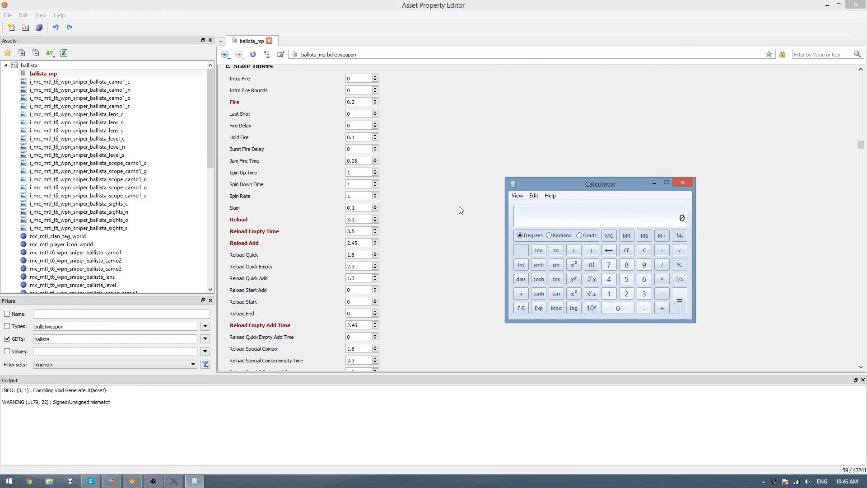
# - Multiply the Reload time of 3.3 by 0.8 in Calculator and set Reload Quick to the result, 2.64
pyautogui.click(349, 220)
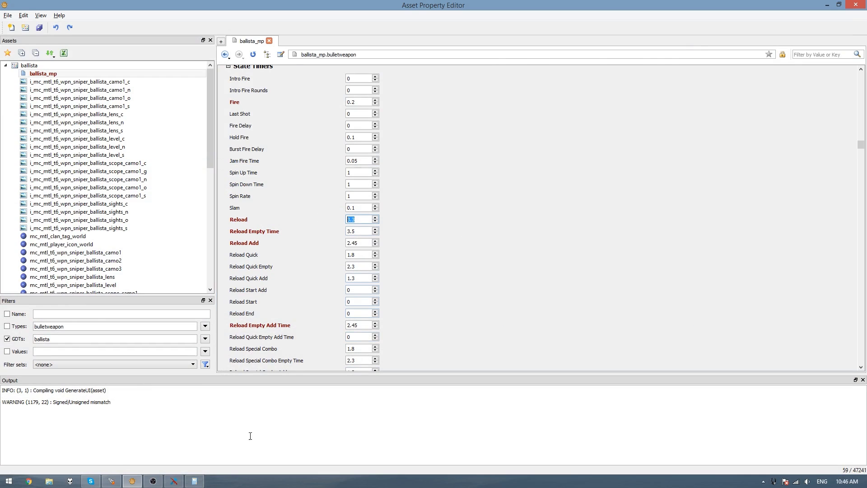
pyautogui.hotkey('ctrl', 'c')
pyautogui.hotkey('alt', 'Tab')
pyautogui.hotkey('ctrl', 'v')
pyautogui.write('0.8')
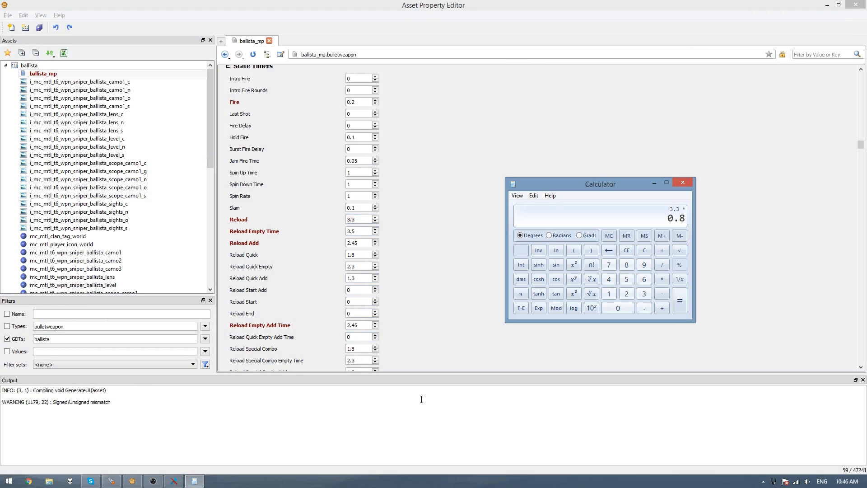
pyautogui.press('Return')
pyautogui.hotkey('ctrl', 'c')
pyautogui.click(357, 255)
pyautogui.hotkey('ctrl', 'v')
# - Multiply the Reload Empty Time of 3.5 by 0.8 in Calculator and set Reload Quick Empty to 2.8
pyautogui.moveTo(362, 244); pyautogui.dragTo(335, 235)
pyautogui.doubleClick(360, 231)
pyautogui.hotkey('ctrl', 'c')
pyautogui.click(195, 481)
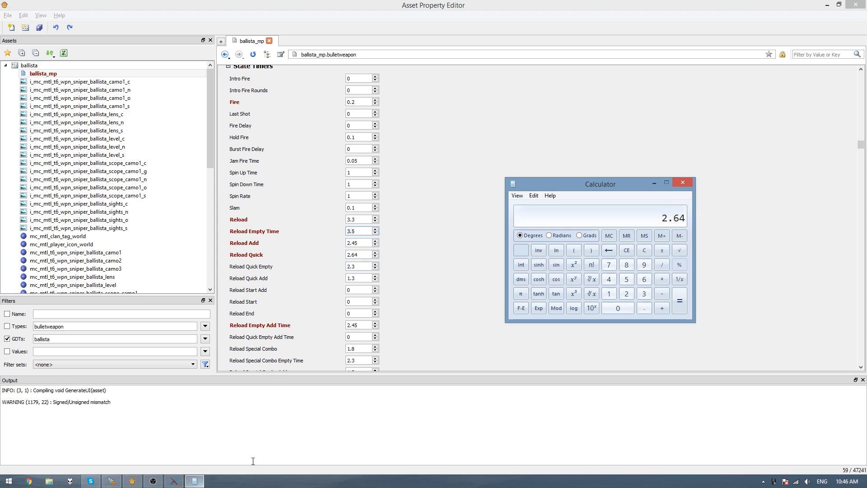
pyautogui.hotkey('ctrl', 'v')
pyautogui.write('*0.8')
pyautogui.press('Return')
pyautogui.doubleClick(360, 267)
pyautogui.write('2.8')
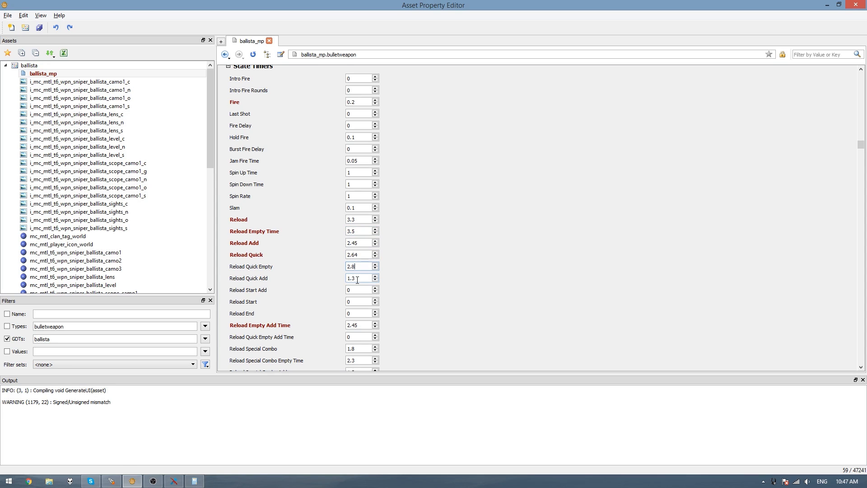
# - Multiply the Reload Add time of 2.45 by 0.8 in Calculator and set Reload Quick Add to 1.96
pyautogui.doubleClick(361, 243)
pyautogui.hotkey('ctrl', 'c')
pyautogui.click(195, 480)
pyautogui.hotkey('ctrl', 'v')
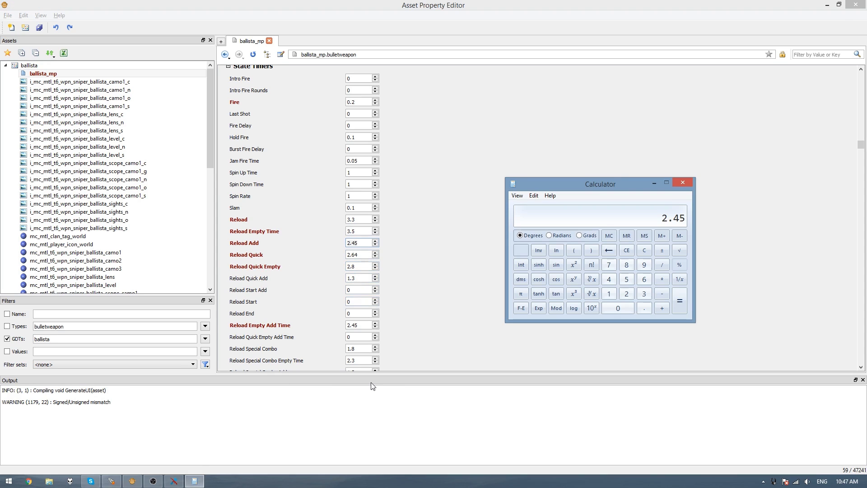
pyautogui.write('*0.8')
pyautogui.press('Return')
pyautogui.hotkey('ctrl', 'c')
pyautogui.doubleClick(360, 278)
pyautogui.hotkey('ctrl', 'v')
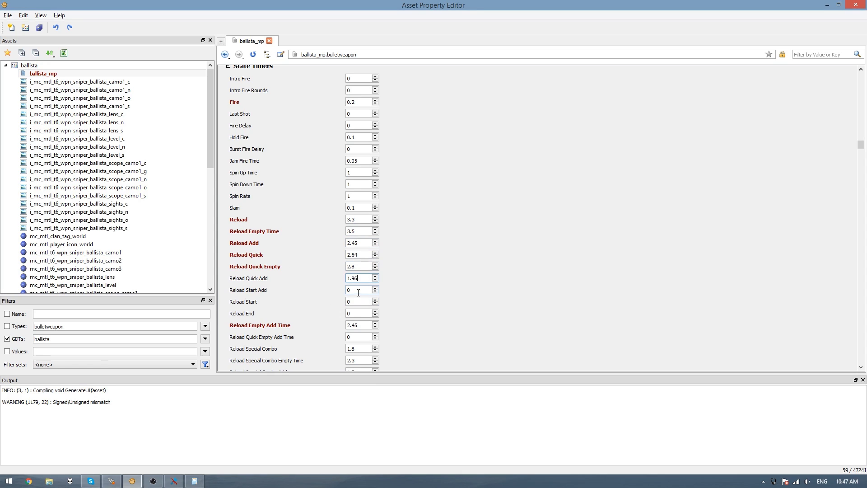
pyautogui.click(362, 290)
# - Copy rechamberTime and rechamberBoltTime from UGX WeaponsEditor++ into the ballista, setting Rechamber to 1 and Rechamber Bolt to 0.6
pyautogui.scroll(-3, 408, 300)
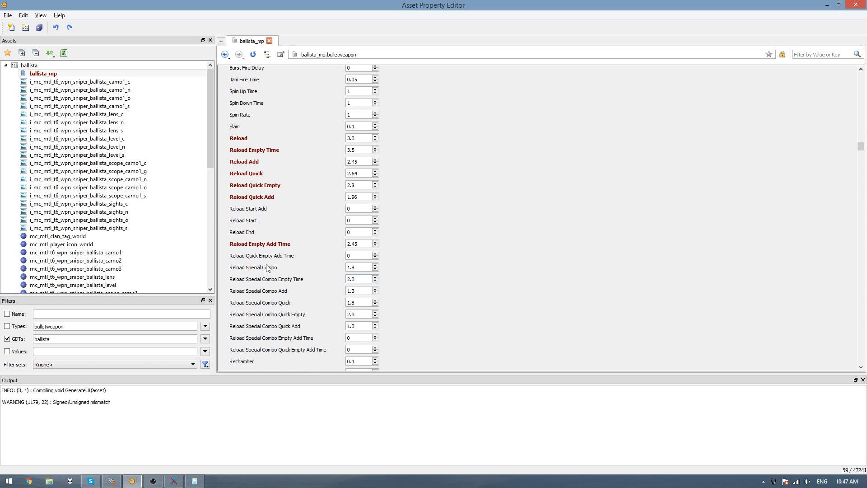
pyautogui.scroll(-1, 282, 276)
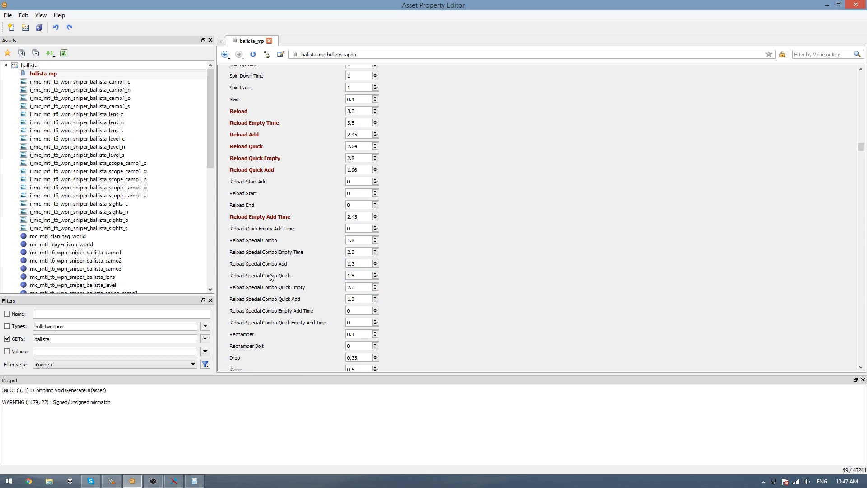
pyautogui.moveTo(272, 277)
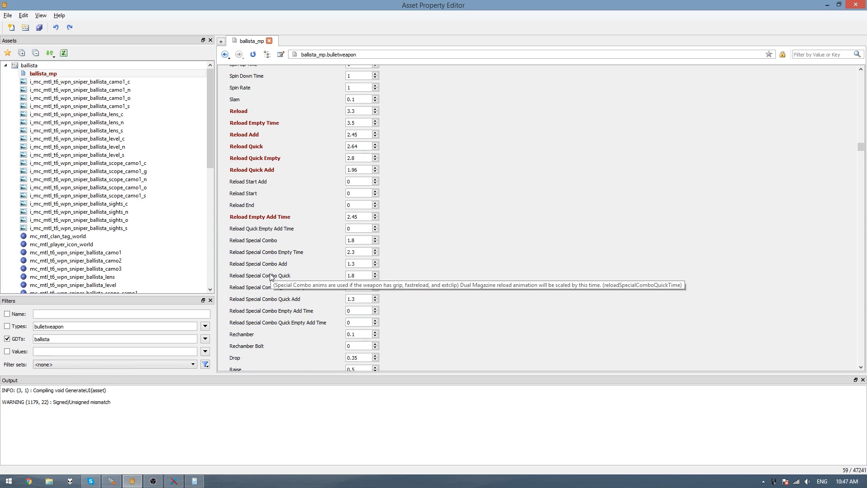
pyautogui.scroll(-2, 433, 269)
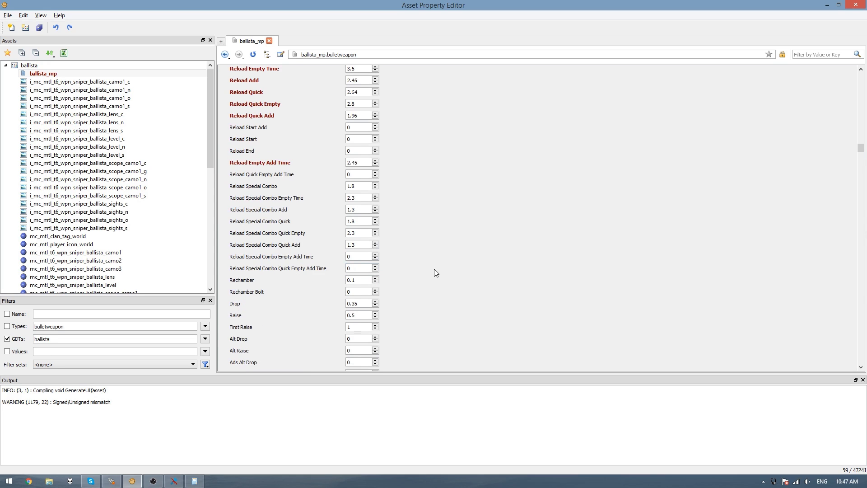
pyautogui.click(174, 481)
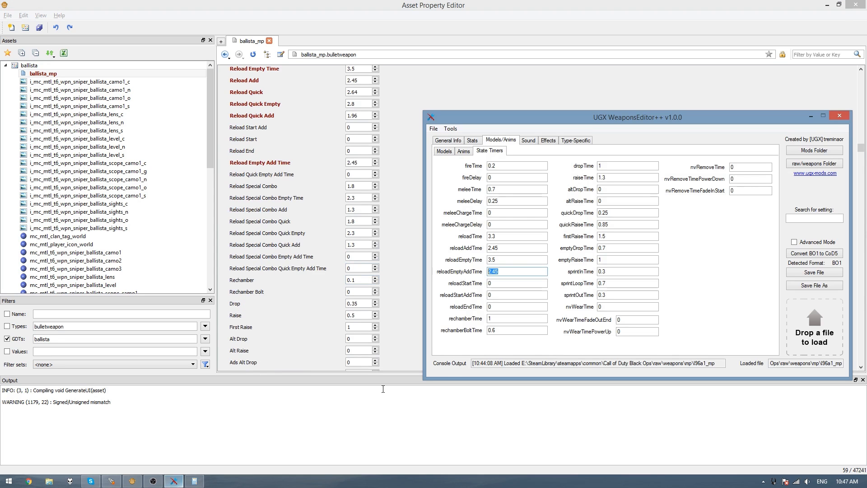
pyautogui.doubleClick(503, 320)
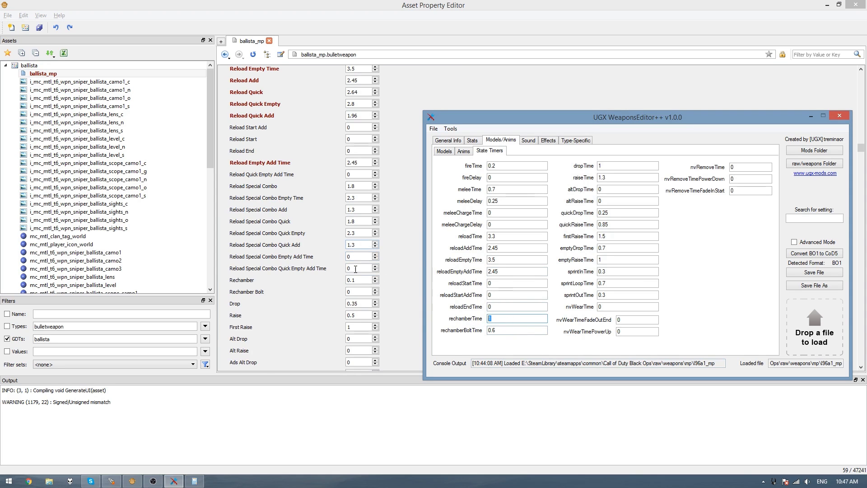
pyautogui.doubleClick(360, 280)
pyautogui.hotkey('ctrl', 'v')
pyautogui.hotkey('alt', 'Tab')
pyautogui.doubleClick(503, 331)
pyautogui.doubleClick(359, 292)
pyautogui.hotkey('ctrl', 'v')
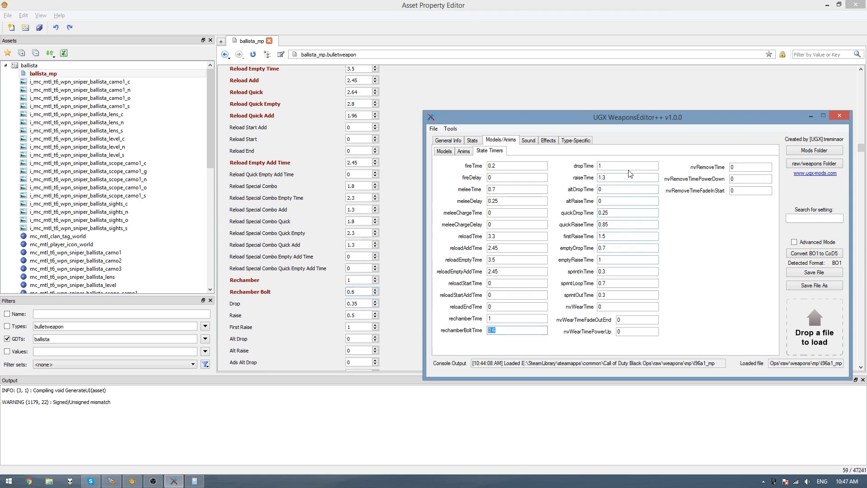
# - Copy the l96a1_mp drop and raise timers into the ballista, setting Drop to 1, Raise to 1.3 and First Raise to 1.5
pyautogui.doubleClick(359, 304)
pyautogui.hotkey('ctrl', 'v')
pyautogui.hotkey('alt', 'Tab')
pyautogui.doubleClick(603, 177)
pyautogui.doubleClick(359, 315)
pyautogui.hotkey('ctrl', 'v')
pyautogui.doubleClick(603, 236)
pyautogui.doubleClick(359, 327)
pyautogui.hotkey('ctrl', 'v')
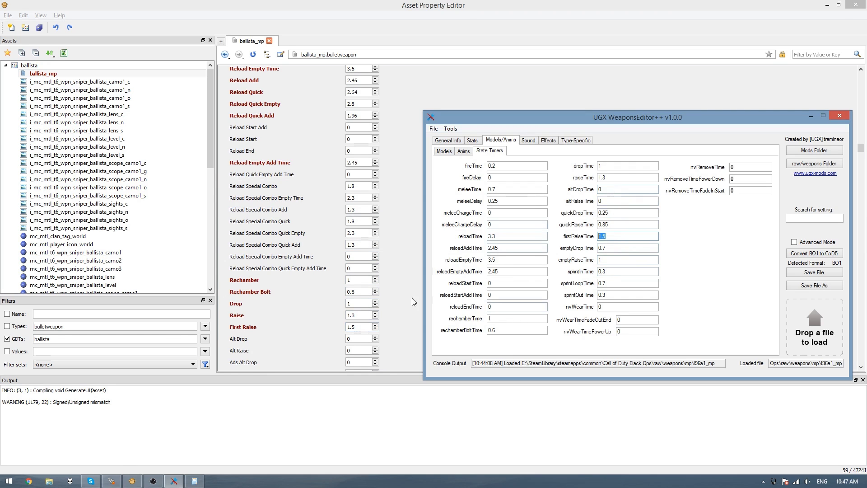
# - Compare quickDropTime with the ballista's Quick Drop and set Quick Raise to 0.85 from the l96a1_mp quickRaiseTime
pyautogui.scroll(-3, 413, 301)
pyautogui.doubleClick(603, 213)
pyautogui.doubleClick(602, 225)
pyautogui.doubleClick(359, 316)
pyautogui.hotkey('ctrl', 'v')
# - Set the ballista's Empty Drop timer to 0.7 and Empty Raise to 1, matching the l96a1_mp values
pyautogui.hotkey('alt', 'Tab')
pyautogui.doubleClick(603, 248)
pyautogui.doubleClick(359, 328)
pyautogui.hotkey('ctrl', 'v')
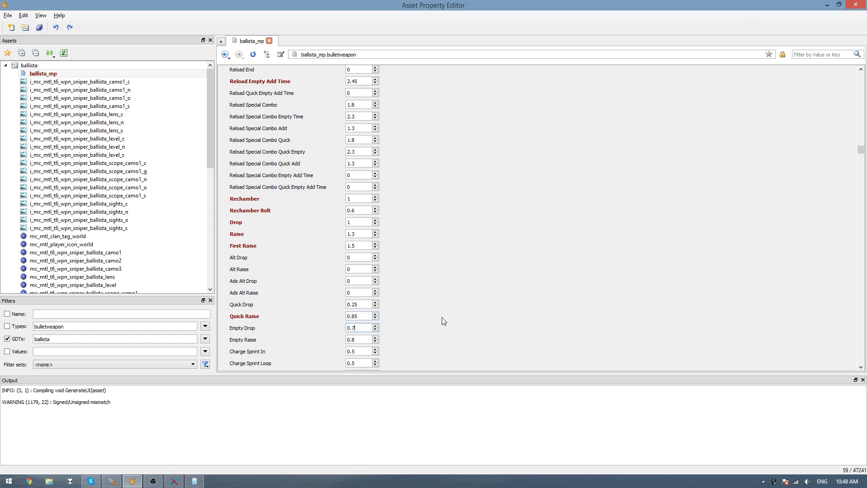
pyautogui.write('1')
pyautogui.scroll(-3, 289, 271)
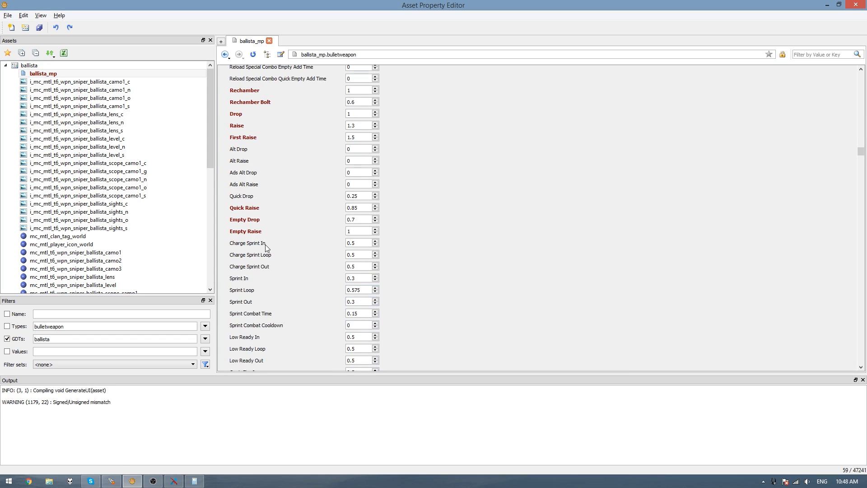
# - Set the ballista's Sprint Loop timer to 0.7 and check the neighbouring Sprint In, Sprint Out and Sprint Combat Time fields
pyautogui.click(360, 278)
pyautogui.moveTo(361, 290); pyautogui.dragTo(355, 290)
pyautogui.write('7')
pyautogui.click(360, 302)
pyautogui.moveTo(261, 316)
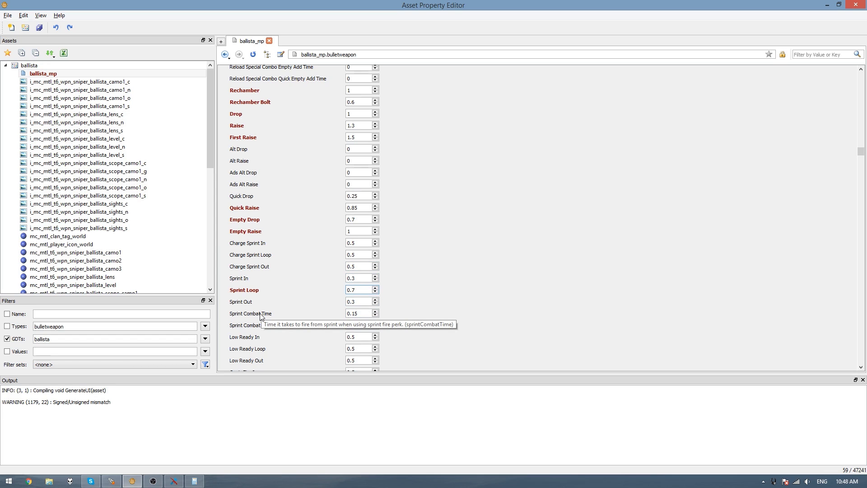
pyautogui.press('Tab')
pyautogui.press('Tab')
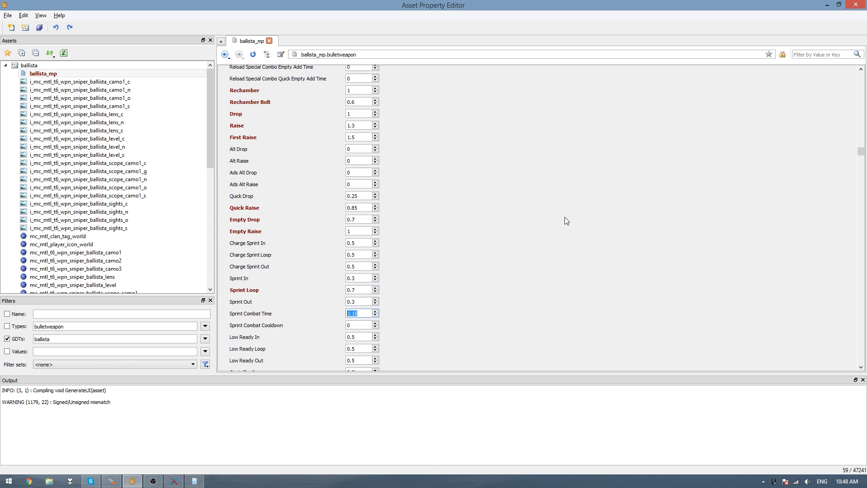
pyautogui.click(438, 289)
# - Review the ballista's remaining state timers and its Sprint Movement Settings, examining what MoveSpeed Scale controls
pyautogui.scroll(-1, 438, 289)
pyautogui.scroll(-2, 435, 291)
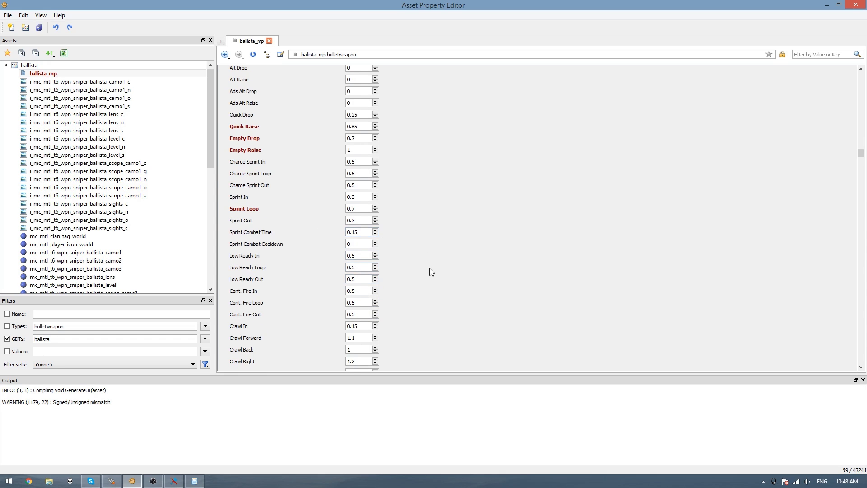
pyautogui.scroll(-4, 427, 268)
pyautogui.scroll(-2, 423, 264)
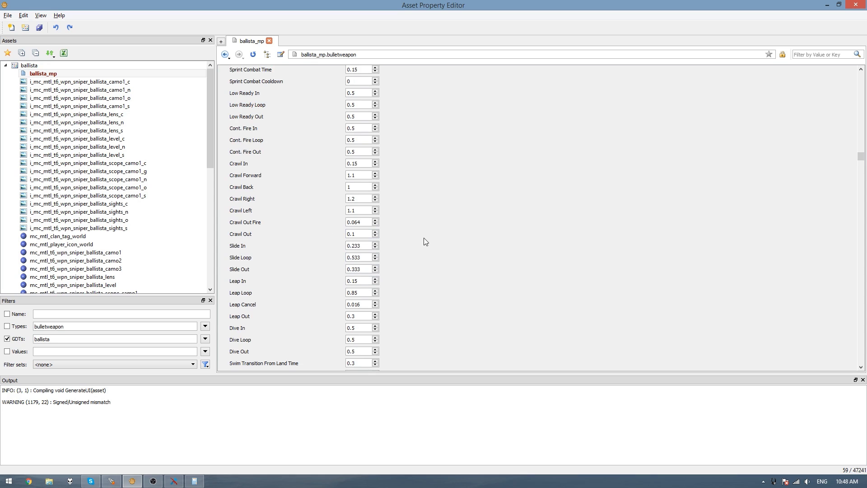
pyautogui.scroll(-2, 424, 238)
pyautogui.scroll(-14, 424, 237)
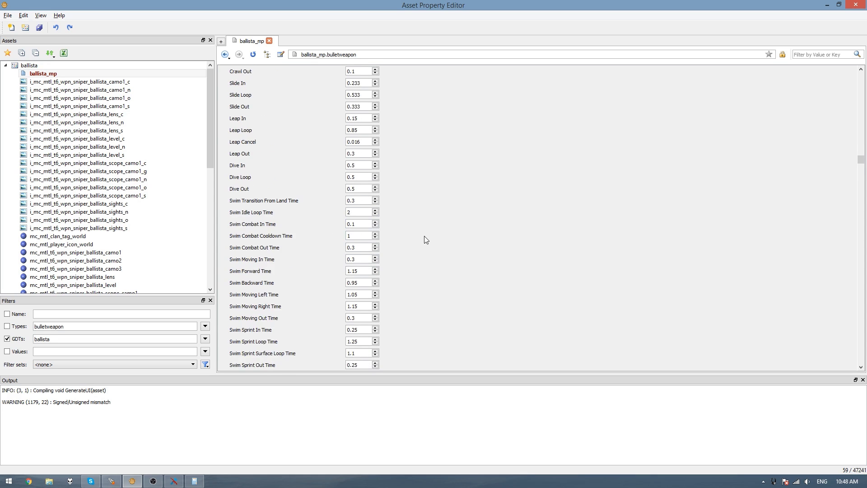
pyautogui.scroll(-1, 424, 236)
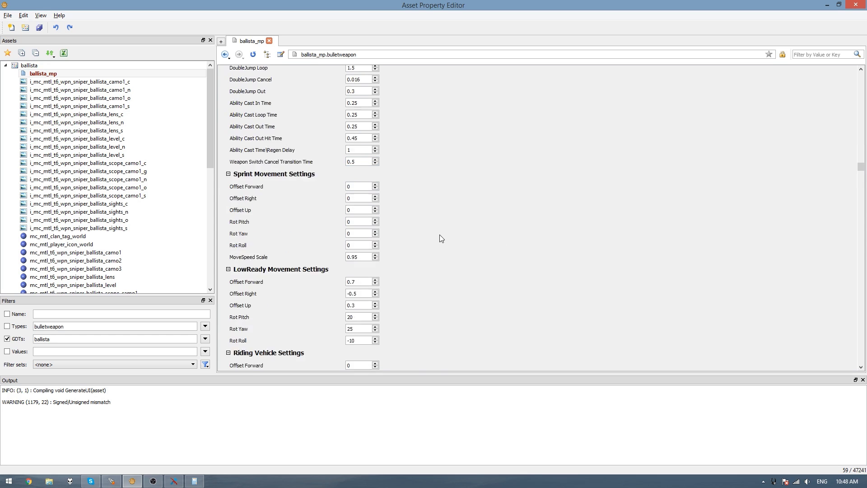
pyautogui.scroll(-8, 440, 234)
pyautogui.scroll(4, 436, 230)
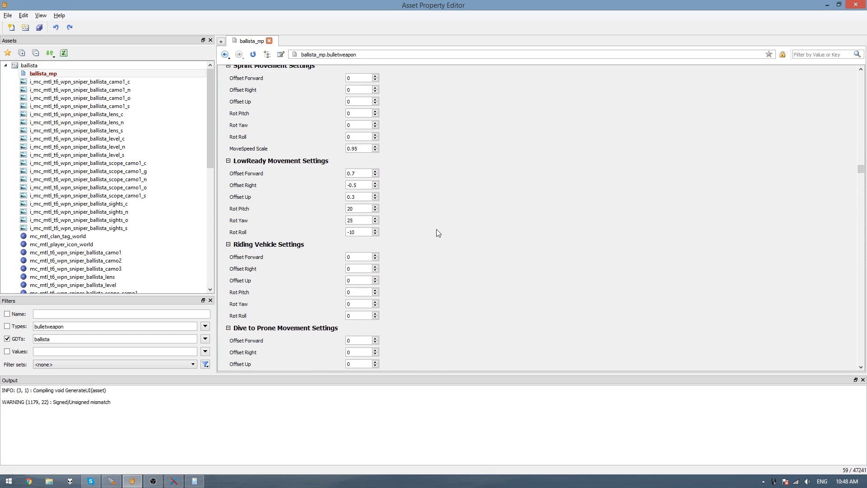
pyautogui.scroll(3, 436, 229)
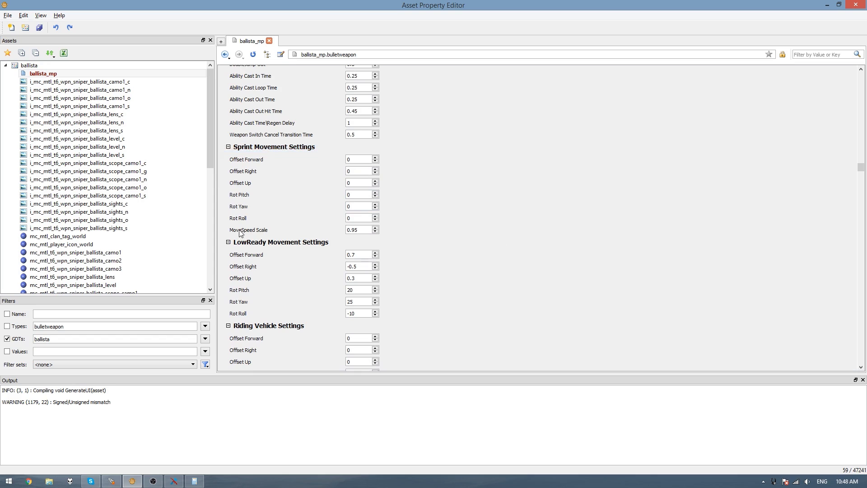
pyautogui.moveTo(241, 233)
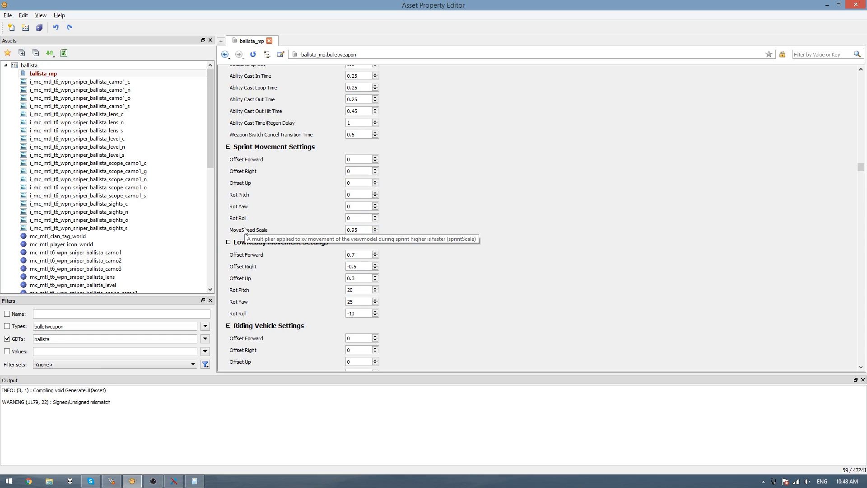
pyautogui.moveTo(363, 229); pyautogui.dragTo(336, 225)
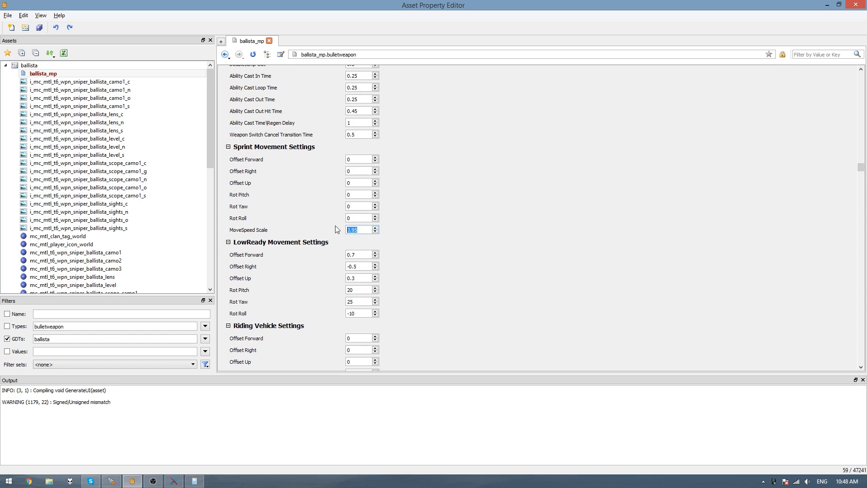
pyautogui.click(363, 229)
pyautogui.moveTo(361, 230); pyautogui.dragTo(296, 237)
pyautogui.click(364, 230)
pyautogui.click(326, 229)
# - Locate the ballista's Idle Settings and switch to UGX WeaponsEditor++ to find the matching l96a1_mp movement stats
pyautogui.scroll(-12, 327, 231)
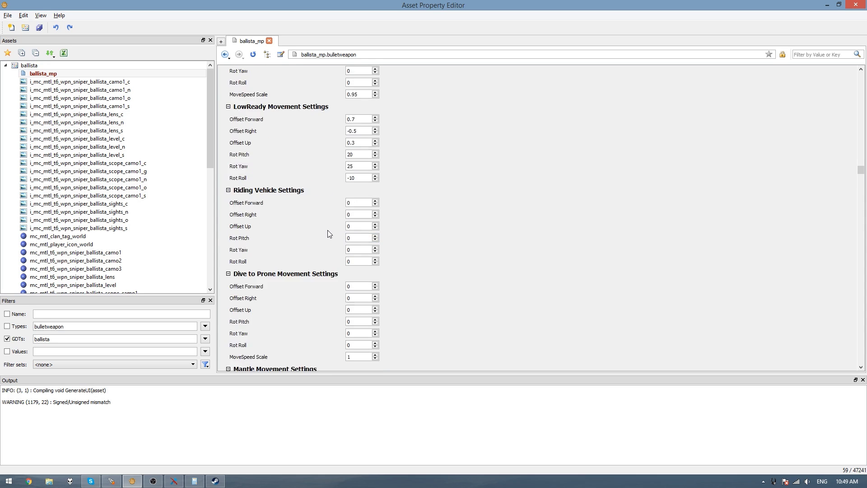
pyautogui.scroll(-12, 327, 231)
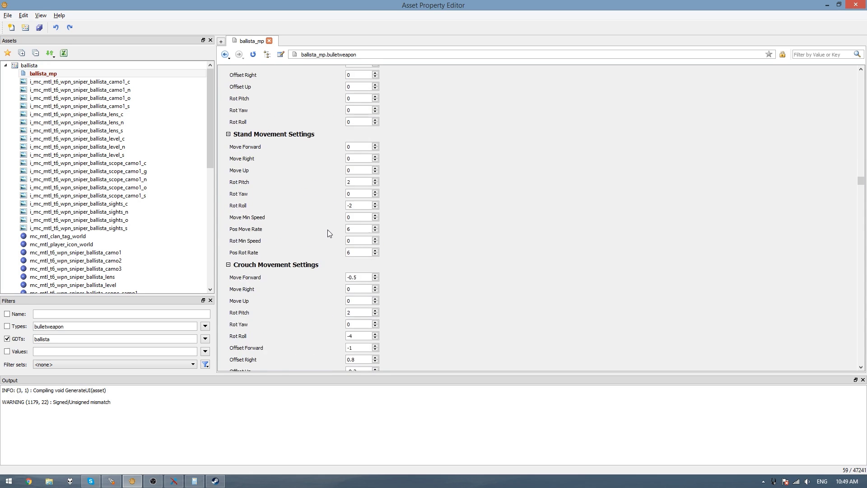
pyautogui.scroll(-2, 328, 230)
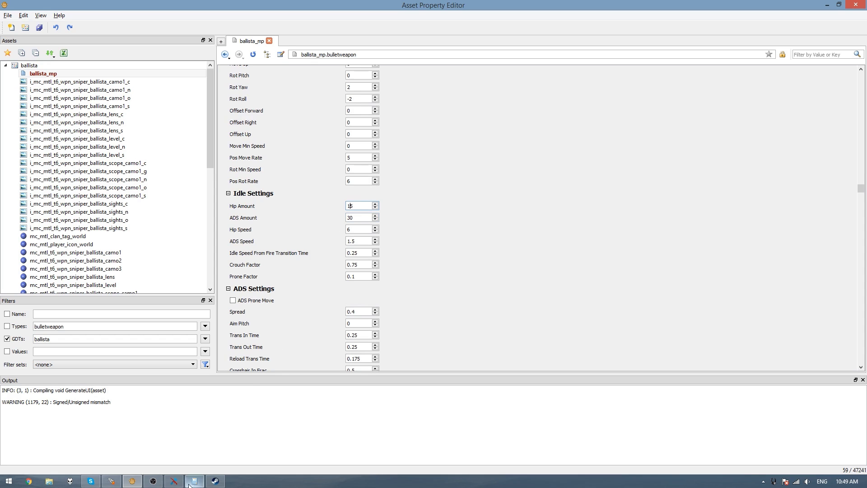
pyautogui.click(174, 480)
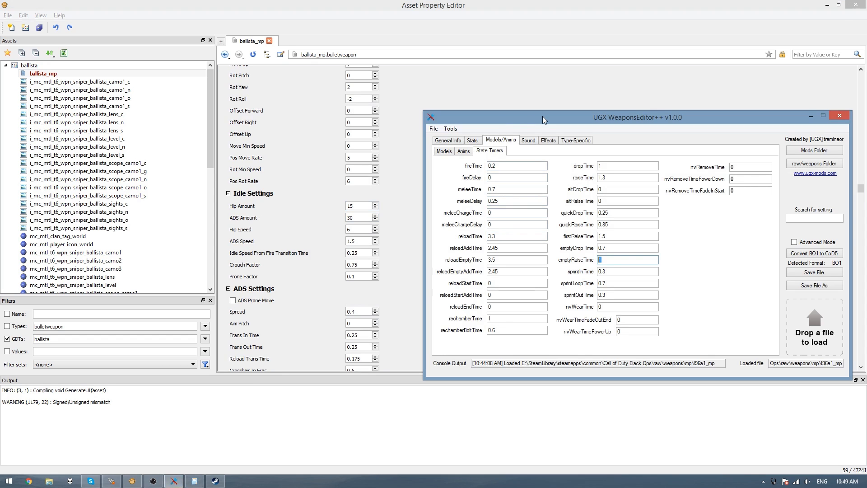
pyautogui.click(472, 140)
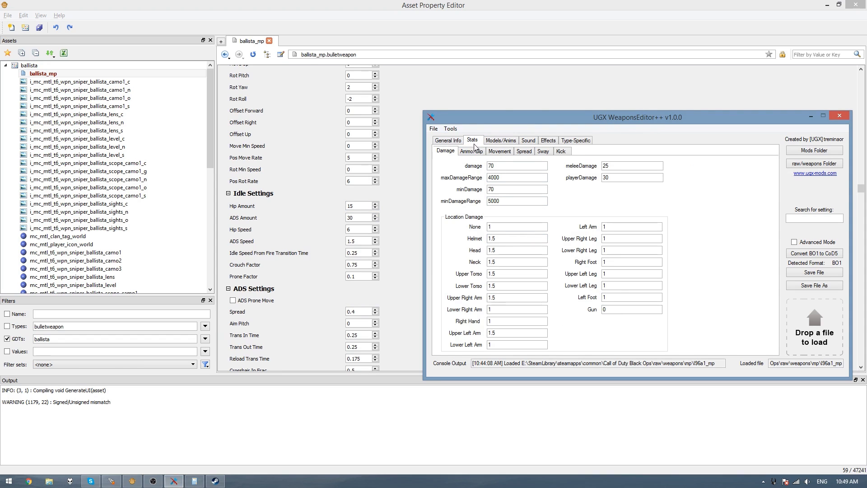
pyautogui.click(526, 153)
pyautogui.click(545, 153)
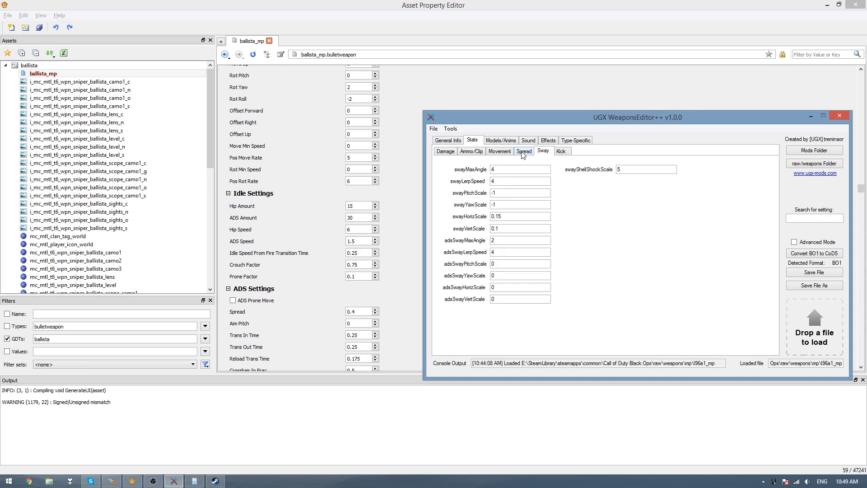
pyautogui.click(501, 152)
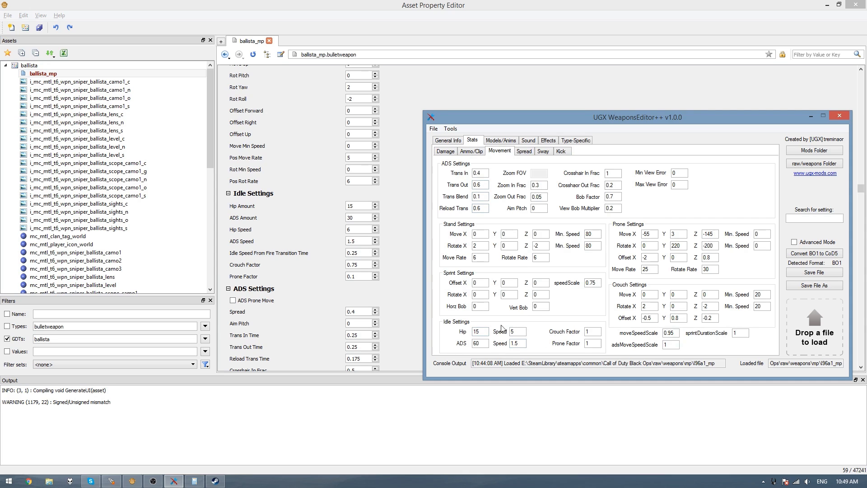
# - Copy the l96a1_mp idle values into the ballista's Idle Settings, setting Hip Speed to 5 and ADS Amount to 60
pyautogui.moveTo(486, 332)
pyautogui.doubleClick(516, 331)
pyautogui.hotkey('ctrl', 'c')
pyautogui.moveTo(356, 230); pyautogui.dragTo(294, 231)
pyautogui.hotkey('ctrl', 'v')
pyautogui.hotkey('alt', 'Tab')
pyautogui.click(481, 343)
pyautogui.doubleClick(480, 344)
pyautogui.doubleClick(357, 218)
pyautogui.write('60')
pyautogui.hotkey('alt', 'Tab')
pyautogui.hotkey('alt', 'Tab')
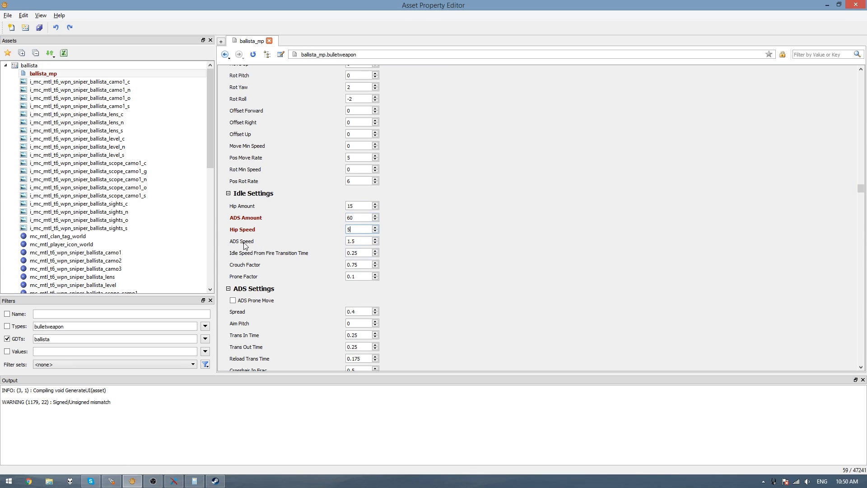
# - Set the ballista's ADS Speed in the Idle Settings to 0
pyautogui.moveTo(244, 245)
pyautogui.press('Tab')
pyautogui.write('0')
# - Look through the l96a1_mp spread, sway, kick and movement stats for the counterparts of the ballista's ADS Settings
pyautogui.scroll(-3, 430, 251)
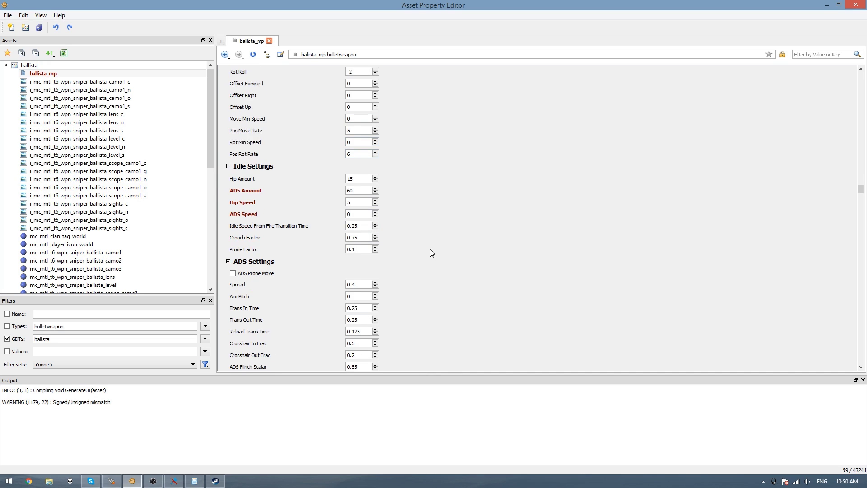
pyautogui.scroll(-3, 428, 247)
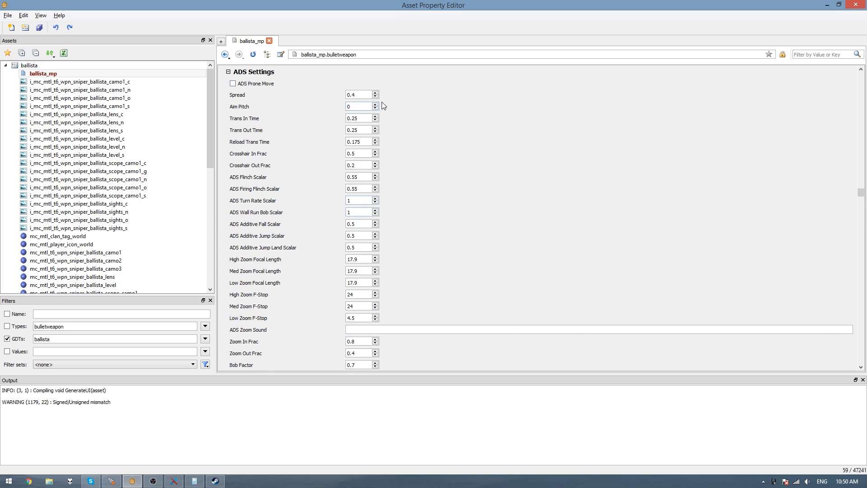
pyautogui.hotkey('alt', 'Tab')
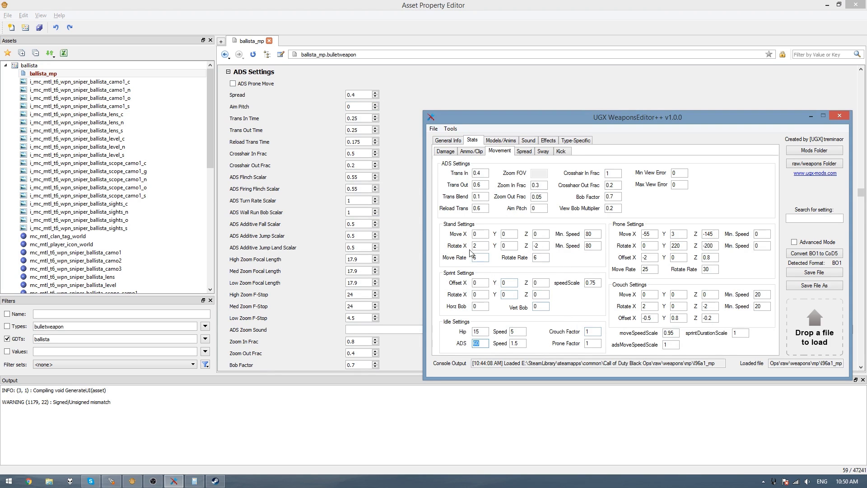
pyautogui.click(496, 141)
pyautogui.click(472, 141)
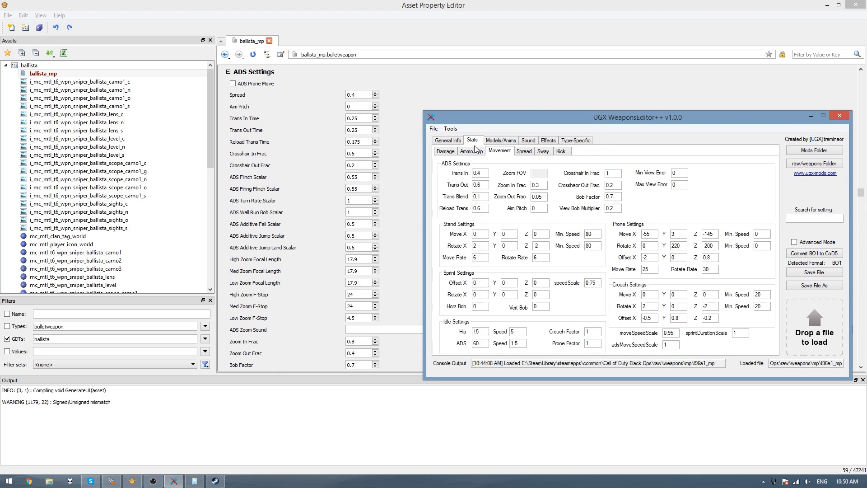
pyautogui.click(528, 153)
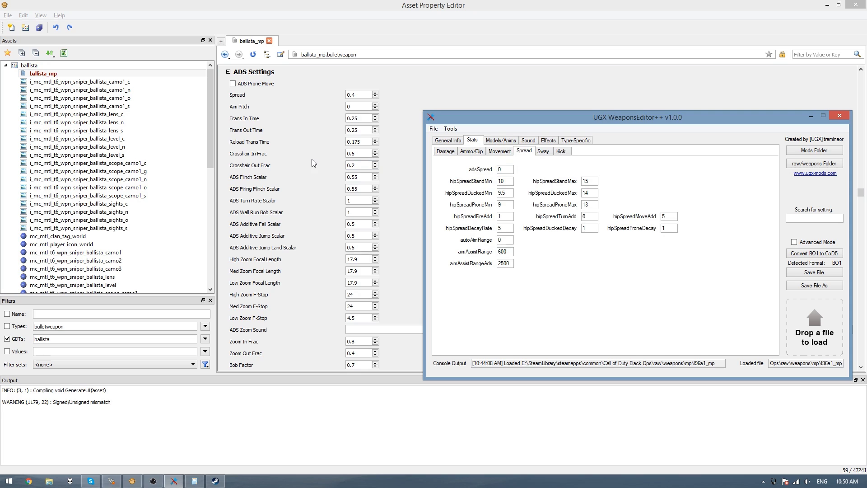
pyautogui.click(550, 152)
pyautogui.click(562, 153)
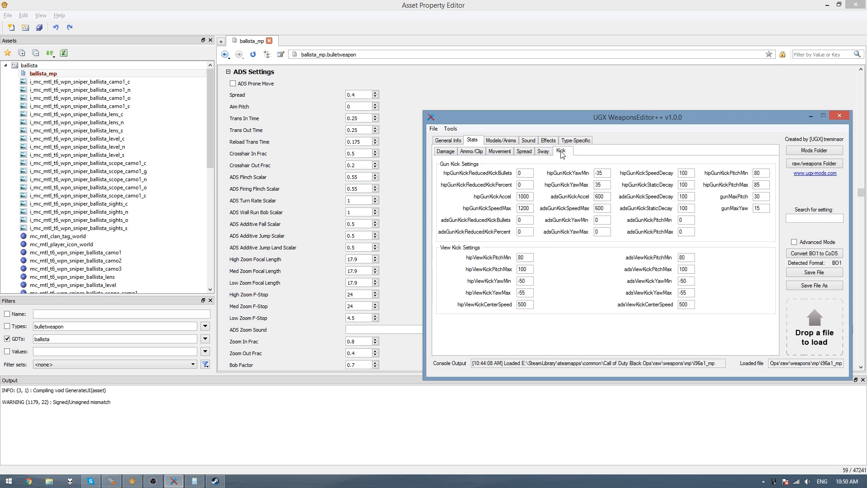
pyautogui.click(490, 152)
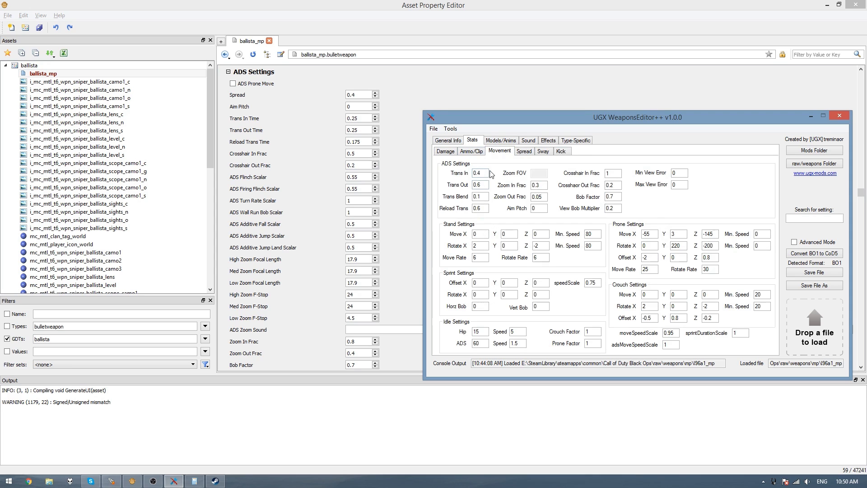
# - Set the ballista's ADS Trans In Time to 0.4, matching the l96a1_mp Trans In value
pyautogui.moveTo(488, 174); pyautogui.dragTo(394, 177)
pyautogui.click(314, 264)
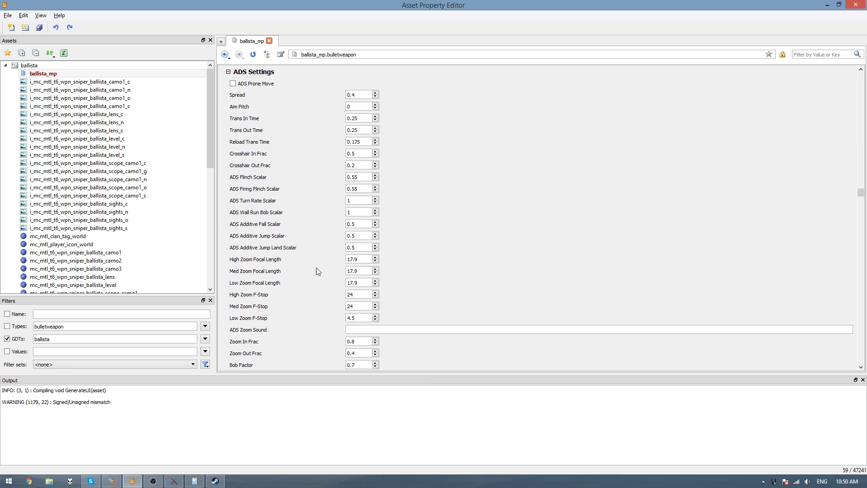
pyautogui.scroll(-5, 316, 272)
pyautogui.scroll(-2, 316, 273)
pyautogui.scroll(2, 316, 273)
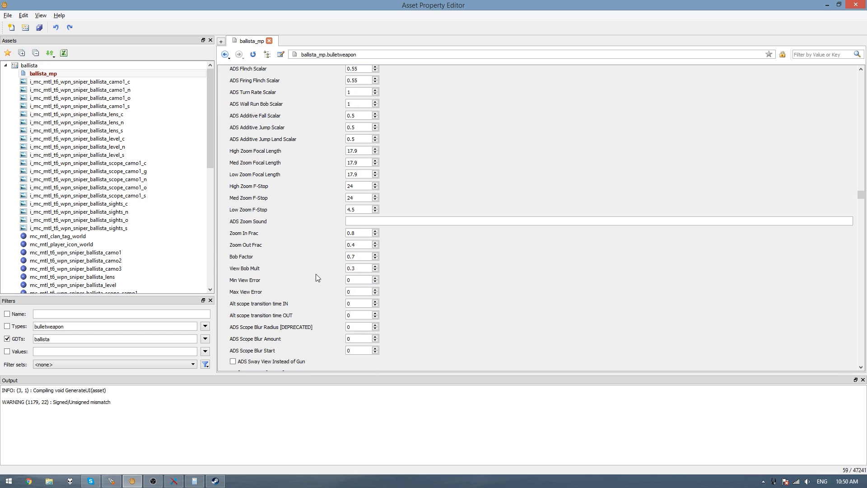
pyautogui.scroll(6, 322, 257)
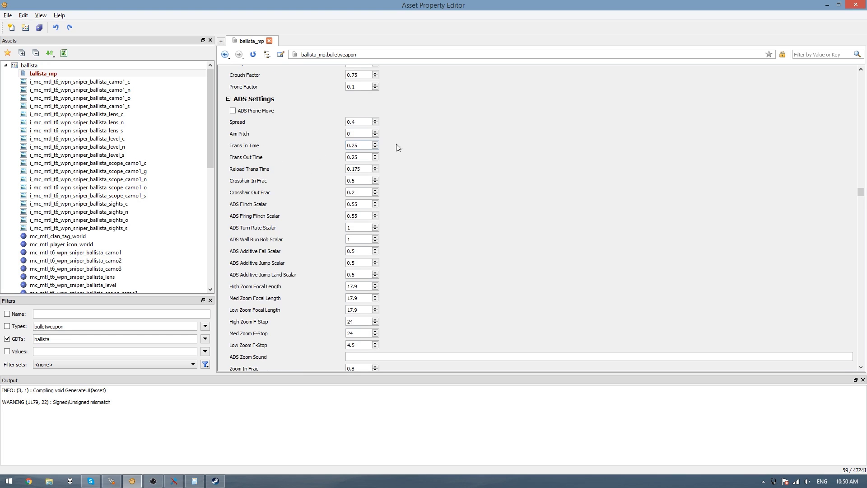
pyautogui.doubleClick(354, 146)
pyautogui.write('0.4')
# - Copy the l96a1_mp Trans Out and Reload Trans values, setting the ballista's Trans Out Time and Reload Trans Time to 0.6
pyautogui.hotkey('alt', 'Tab')
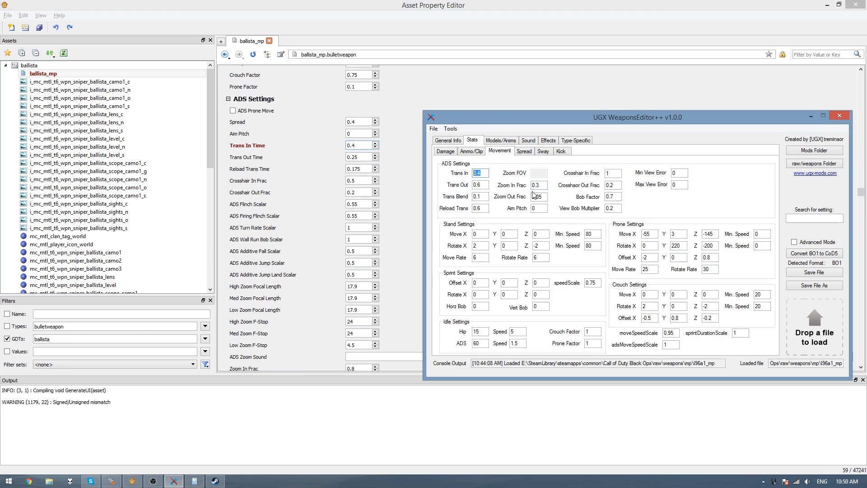
pyautogui.moveTo(483, 184); pyautogui.dragTo(309, 174)
pyautogui.hotkey('ctrl', 'c')
pyautogui.moveTo(367, 157); pyautogui.dragTo(332, 177)
pyautogui.hotkey('ctrl', 'v')
pyautogui.hotkey('alt', 'Tab')
pyautogui.moveTo(484, 208); pyautogui.dragTo(349, 200)
pyautogui.doubleClick(364, 168)
pyautogui.write('0.6')
# - Set the ballista's Zoom In Frac to 0.3 and Zoom Out Frac to 0.05 from the l96a1_mp ADS settings
pyautogui.hotkey('alt', 'Tab')
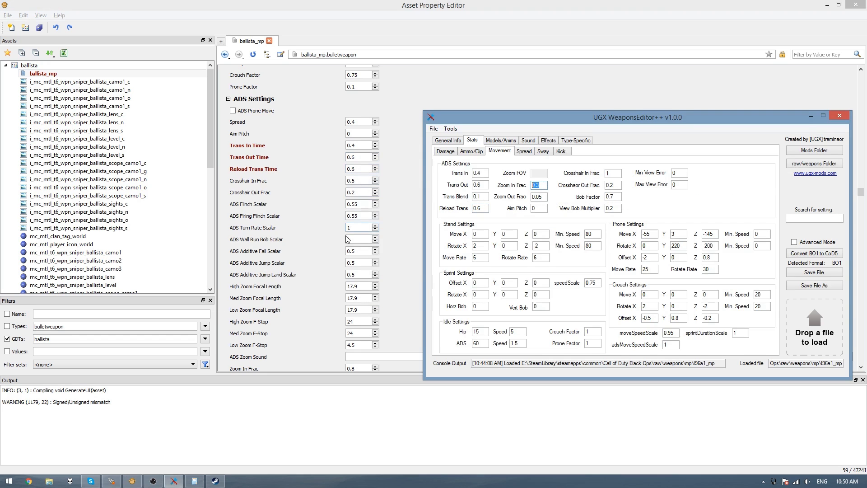
pyautogui.hotkey('alt', 'Tab')
pyautogui.scroll(-3, 332, 251)
pyautogui.scroll(-2, 327, 250)
pyautogui.scroll(-1, 327, 253)
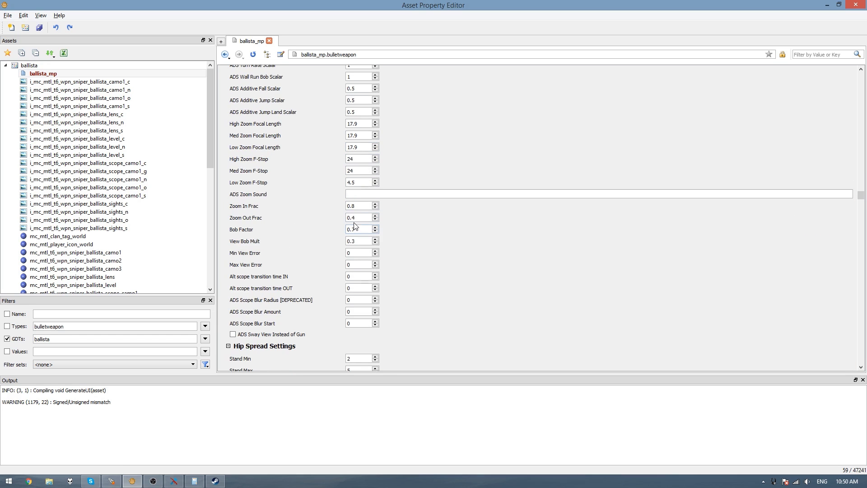
pyautogui.moveTo(361, 206); pyautogui.dragTo(318, 207)
pyautogui.write('0.3')
pyautogui.hotkey('alt', 'Tab')
pyautogui.press('Tab')
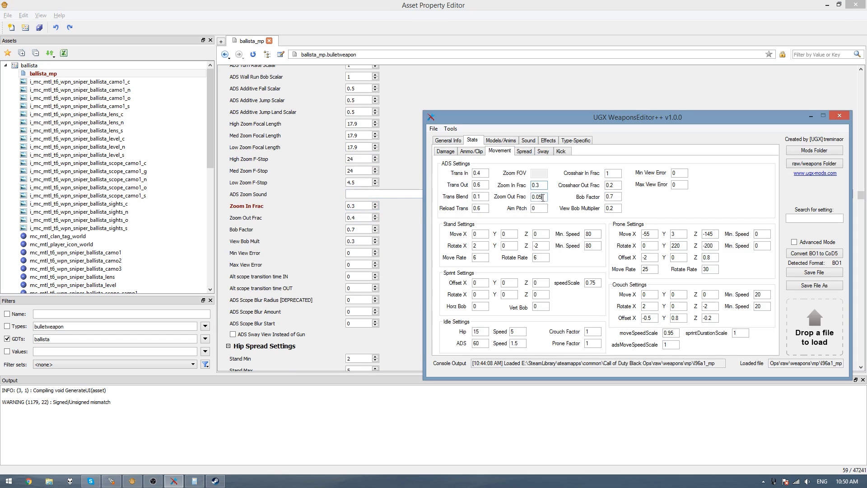
pyautogui.doubleClick(364, 217)
pyautogui.hotkey('ctrl', 'v')
# - Copy the l96a1_mp View Bob Multiplier into the ballista, setting View Bob Mult to 0.2
pyautogui.hotkey('alt', 'Tab')
pyautogui.click(615, 197)
pyautogui.moveTo(616, 209); pyautogui.dragTo(602, 209)
pyautogui.hotkey('ctrl', 'c')
pyautogui.moveTo(358, 241); pyautogui.dragTo(346, 247)
pyautogui.hotkey('ctrl', 'v')
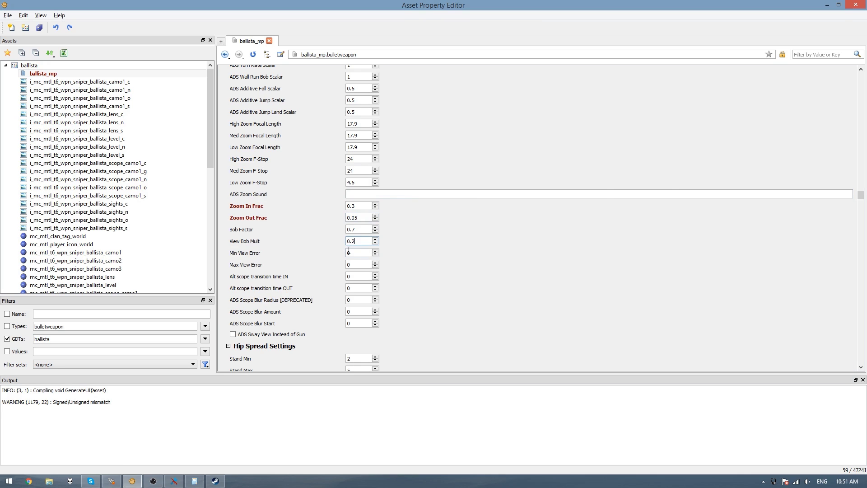
# - Compare the ballista's remaining ADS Settings with the l96a1_mp movement stats
pyautogui.hotkey('alt', 'Tab')
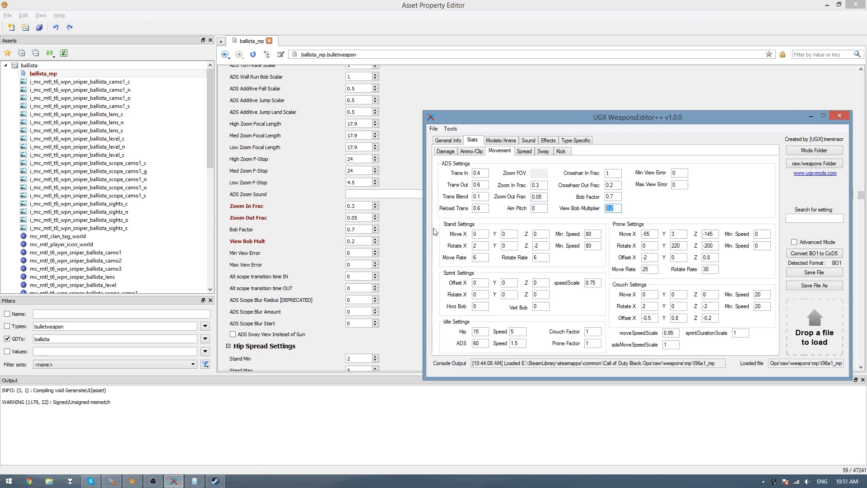
pyautogui.hotkey('alt', 'Tab')
pyautogui.hotkey('alt', 'Tab')
pyautogui.hotkey('alt', 'Tab')
pyautogui.scroll(1, 488, 203)
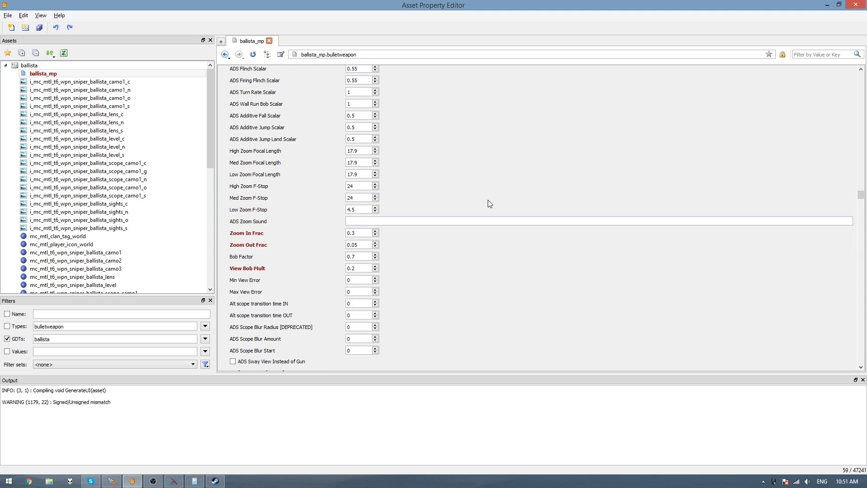
pyautogui.scroll(1, 488, 203)
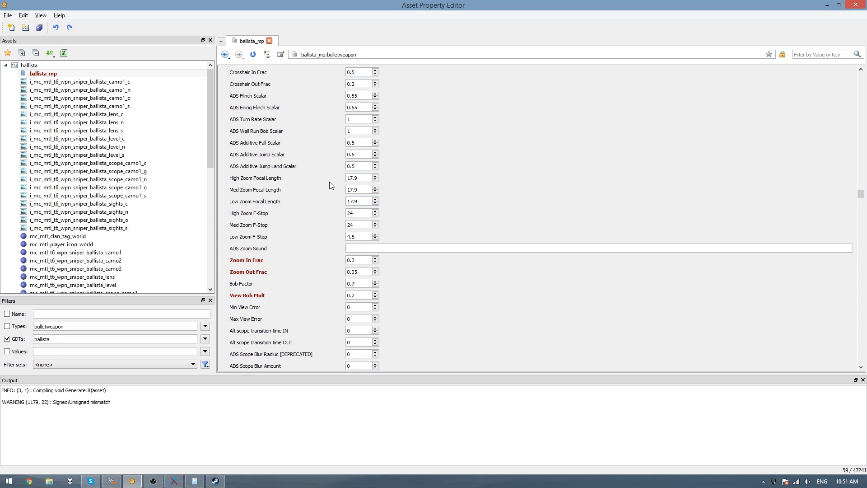
# - Switch to Chrome, search for "fov to focal length" and open the Lens Focal Length and Field of View calculator page
pyautogui.doubleClick(354, 178)
pyautogui.press('super+1')
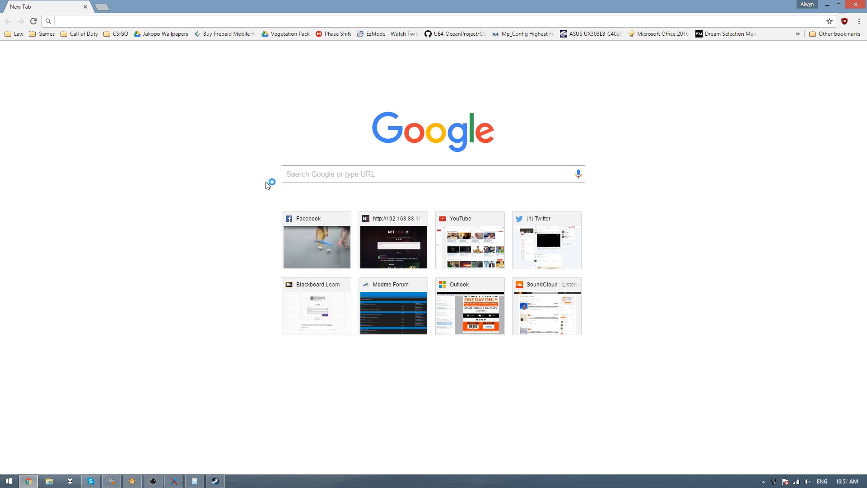
pyautogui.write('fov to focal length')
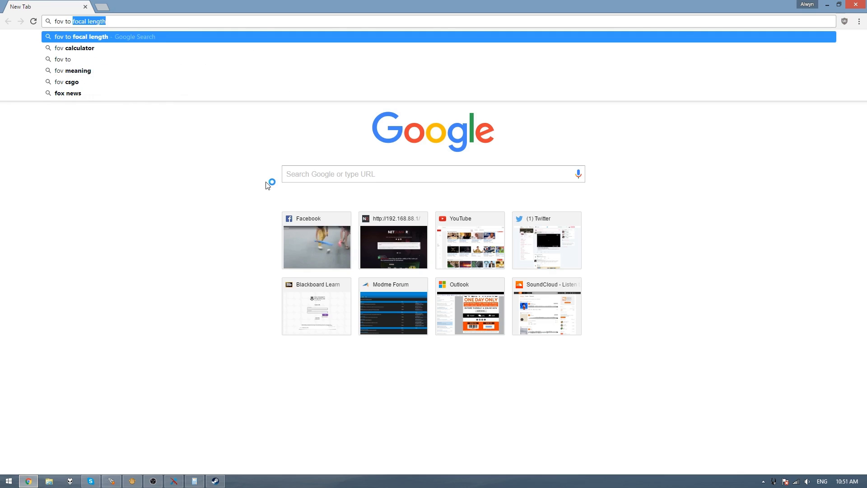
pyautogui.press('Return')
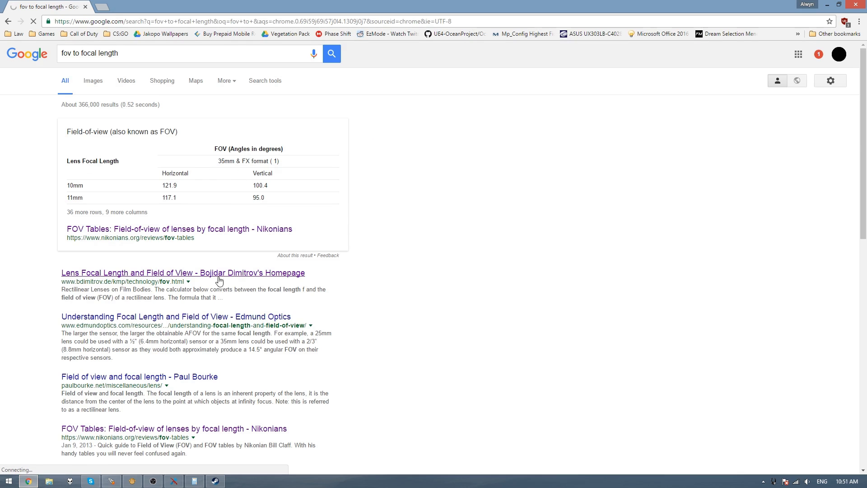
pyautogui.click(186, 276)
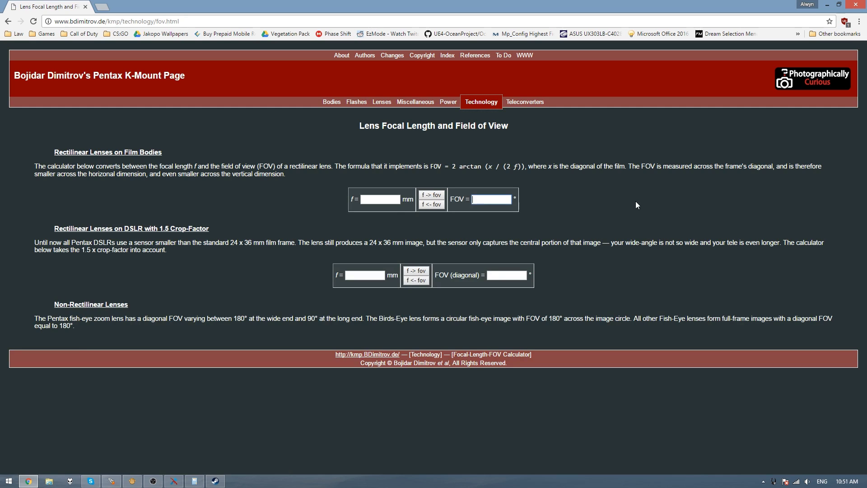
# - Convert a 30° field of view to its focal length with the film-body calculator
pyautogui.write('30')
pyautogui.click(432, 206)
pyautogui.moveTo(369, 200); pyautogui.dragTo(302, 206)
# - Back in Asset Property Editor, set the ballista's High, Med and Low Zoom Focal Length to 80 and save the asset
pyautogui.hotkey('alt', 'Tab')
pyautogui.hotkey('alt', 'Tab')
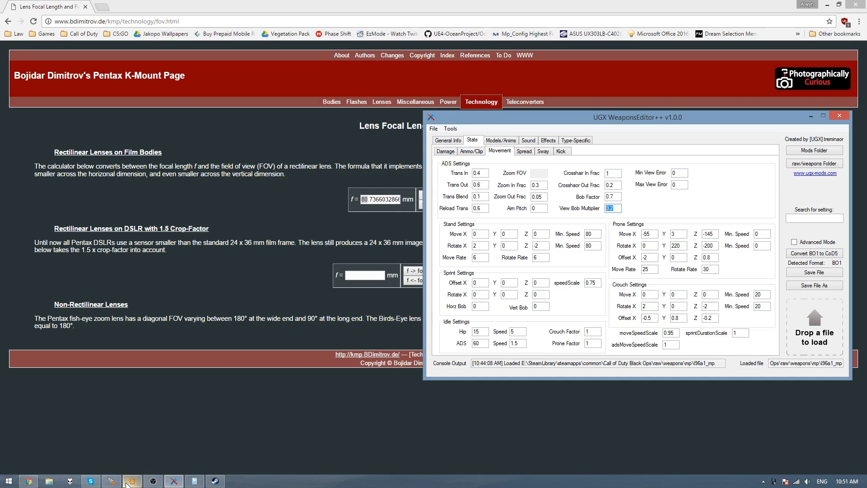
pyautogui.click(131, 480)
pyautogui.write('80')
pyautogui.press('Tab')
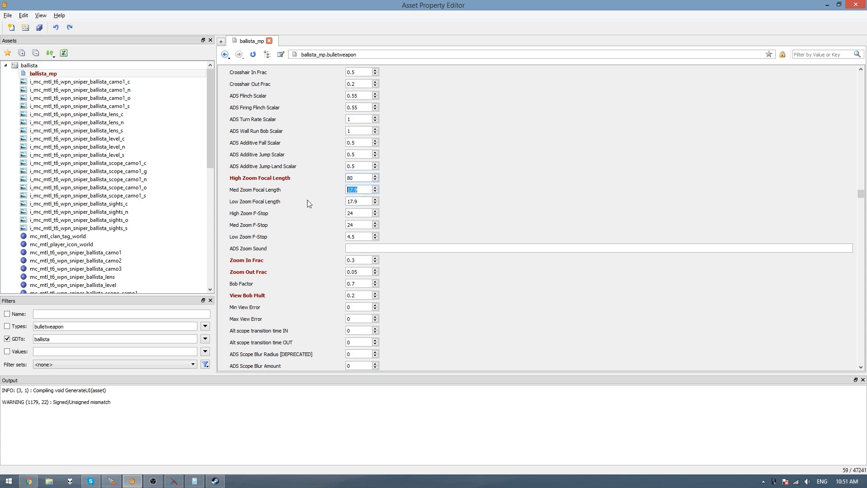
pyautogui.write('80')
pyautogui.press('Tab')
pyautogui.write('80')
pyautogui.press('Return')
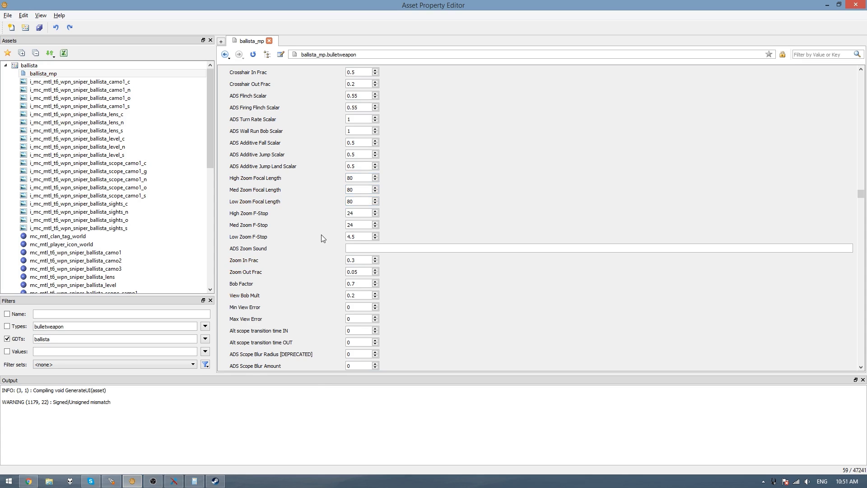
# - Look through the ballista's spread, kick, sway, AI and reticle settings down to the ADS Overlay Shader field
pyautogui.scroll(-7, 321, 234)
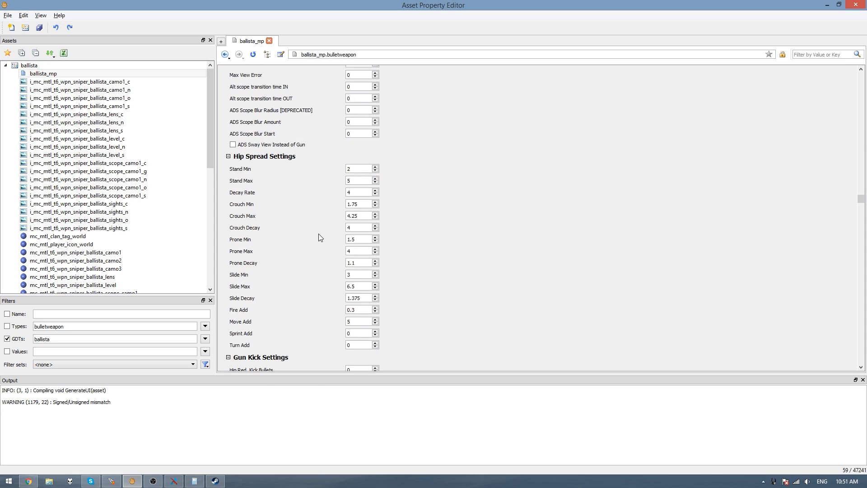
pyautogui.scroll(-8, 319, 234)
pyautogui.scroll(-4, 318, 234)
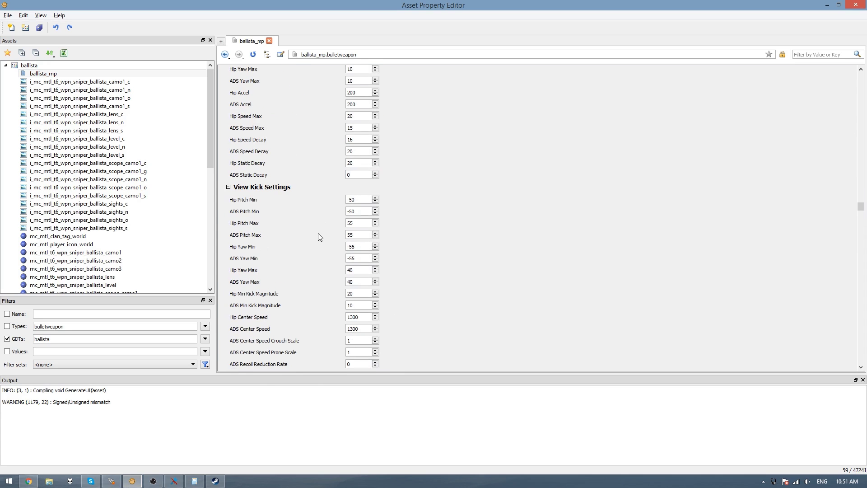
pyautogui.scroll(-3, 319, 234)
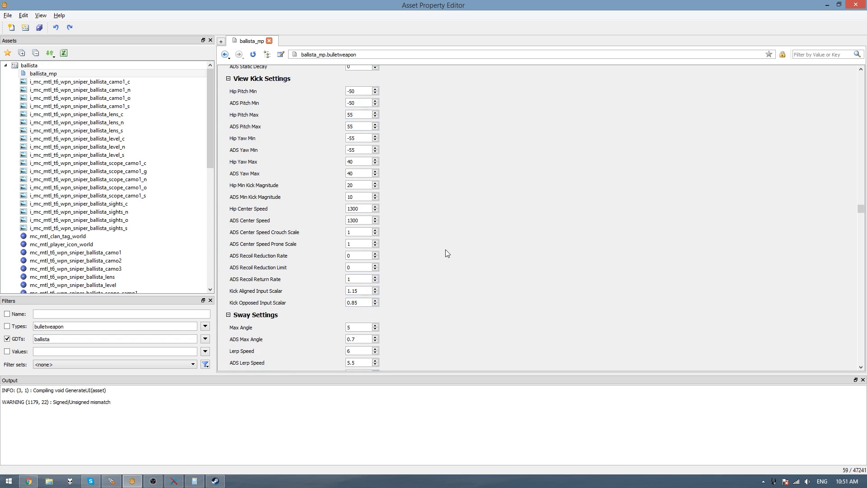
pyautogui.scroll(-5, 446, 250)
pyautogui.scroll(-7, 443, 249)
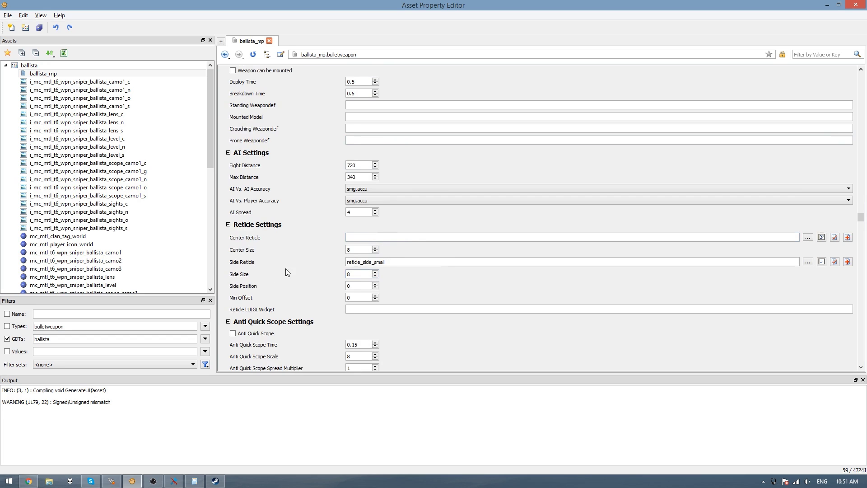
pyautogui.scroll(-4, 289, 270)
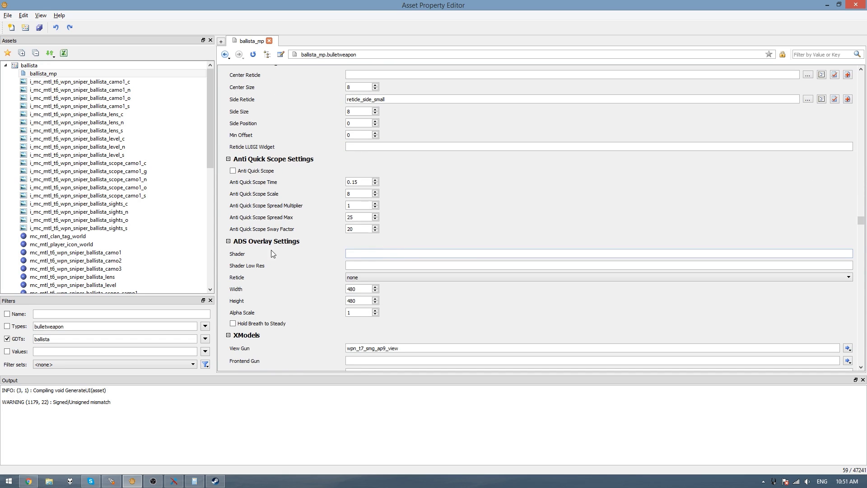
pyautogui.click(378, 257)
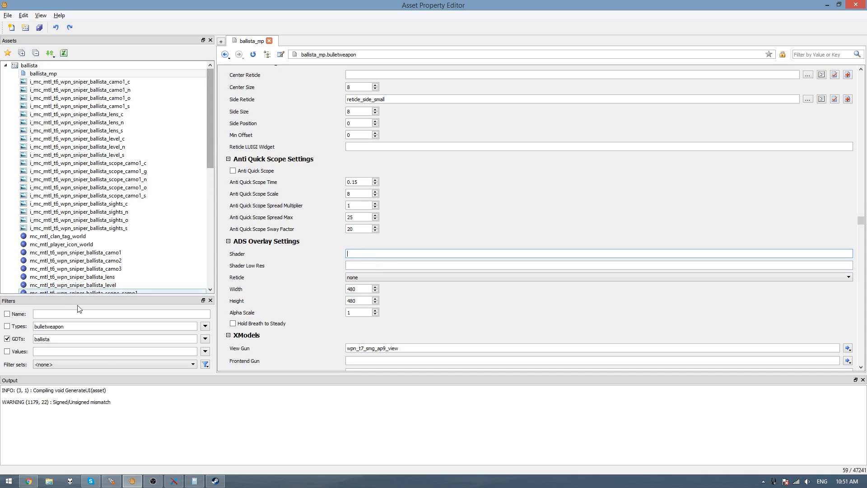
# - Search the assets of all GDTs by the name "scope_over" for a scope overlay
pyautogui.click(7, 314)
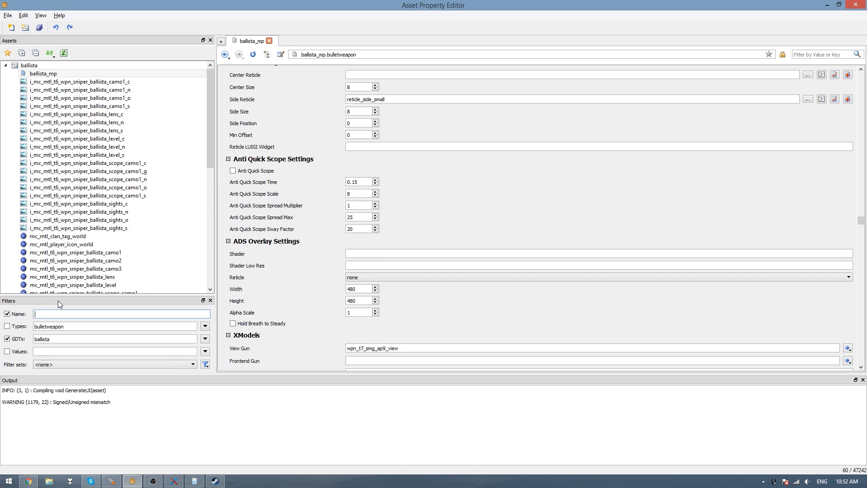
pyautogui.click(7, 338)
pyautogui.click(58, 315)
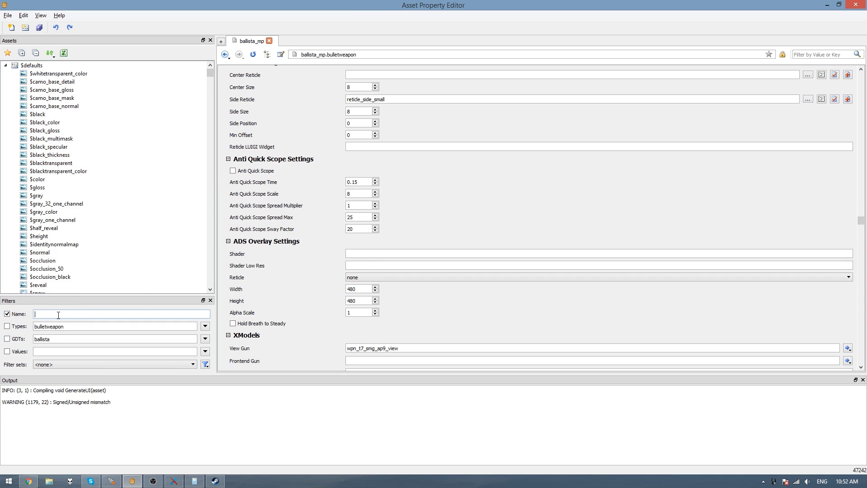
pyautogui.write('scope')
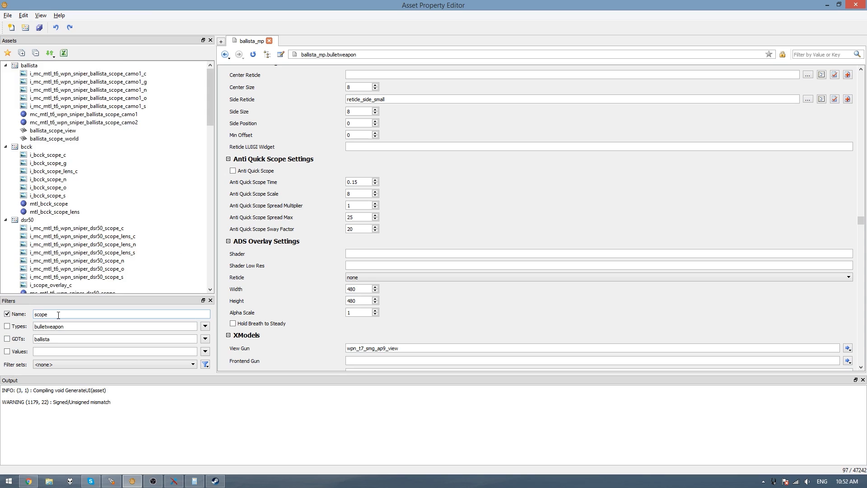
pyautogui.write('+')
pyautogui.press('BackSpace')
pyautogui.press('BackSpace')
pyautogui.write('e_over')
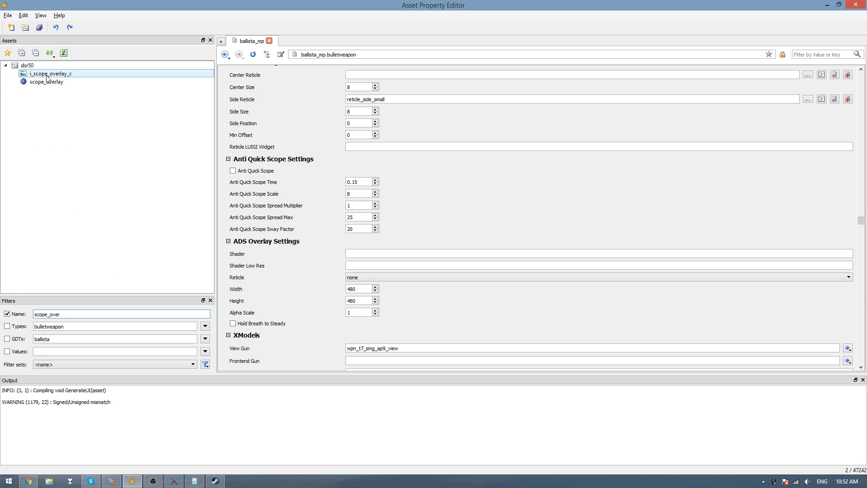
# - Set both the ADS overlay Shader and Shader Low Res to i_scope_overlay_c
pyautogui.click(387, 253)
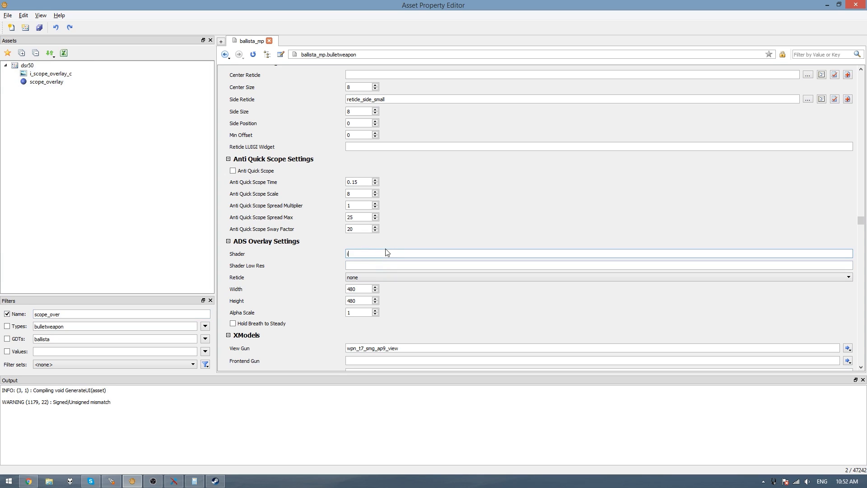
pyautogui.write('i_scope_overlay_c')
pyautogui.hotkey('ctrl', 'a')
pyautogui.hotkey('ctrl', 'c')
pyautogui.click(348, 265)
pyautogui.hotkey('ctrl', 'v')
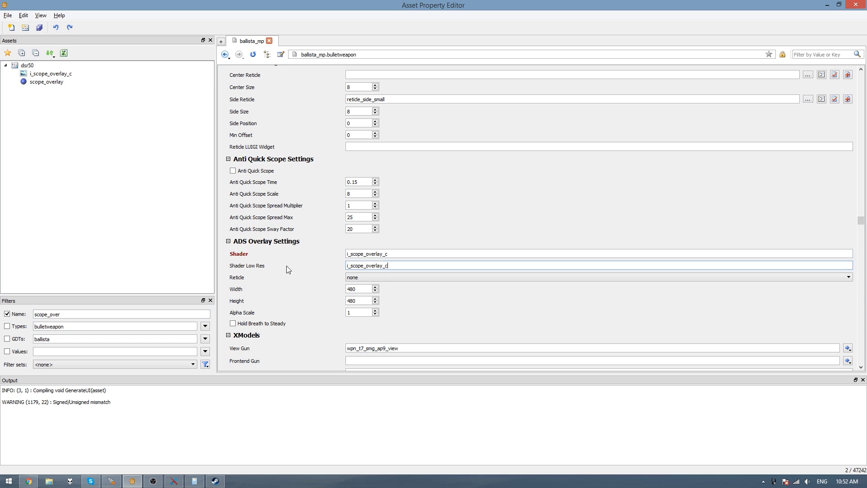
# - Set the ADS overlay Reticle to crosshair, keeping the overlay's width and height
pyautogui.click(286, 266)
pyautogui.click(372, 278)
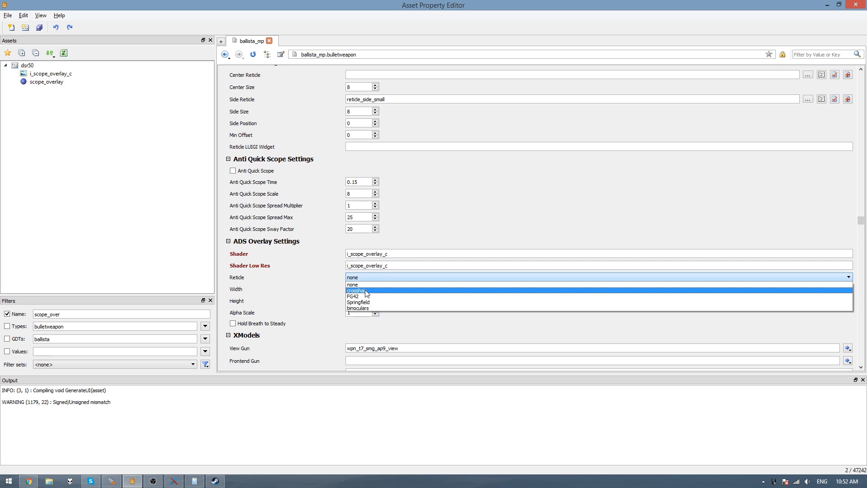
pyautogui.click(365, 292)
pyautogui.scroll(-2, 327, 286)
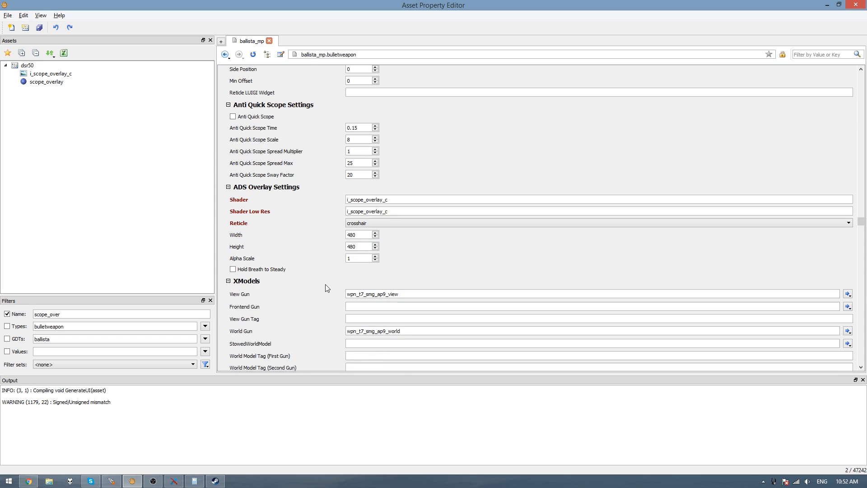
pyautogui.doubleClick(361, 233)
pyautogui.press('Tab')
pyautogui.scroll(-2, 323, 263)
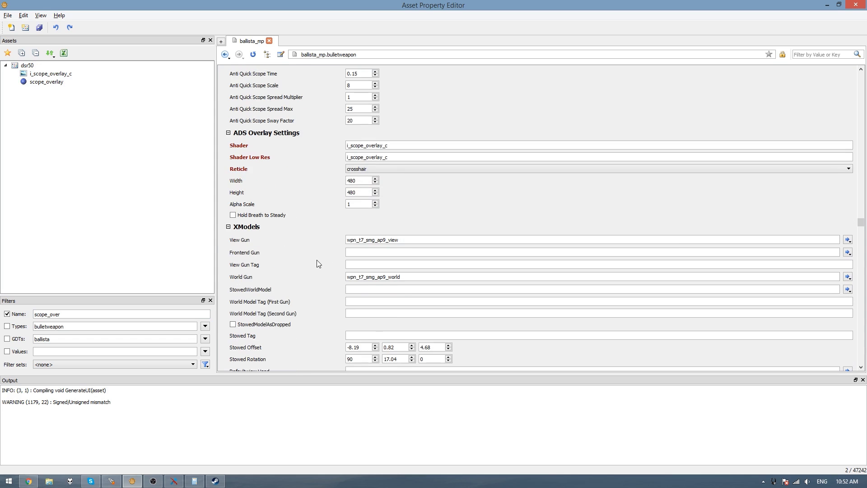
# - Assign ballista_body_view as the View Gun model in the XModels settings
pyautogui.moveTo(439, 240); pyautogui.dragTo(289, 248)
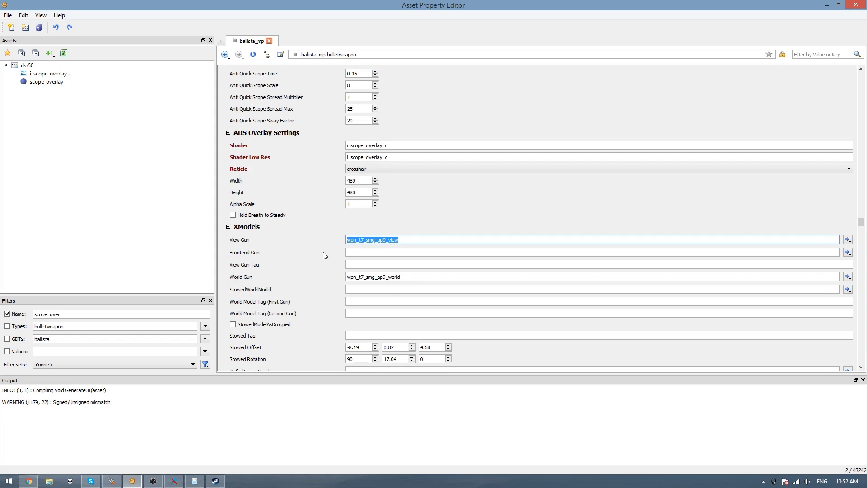
pyautogui.write('ballista_')
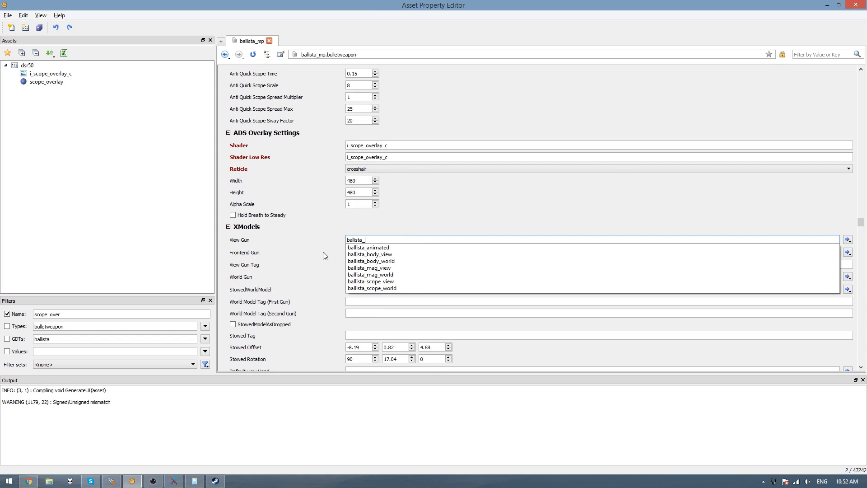
pyautogui.write('body')
pyautogui.press('Down')
pyautogui.press('Return')
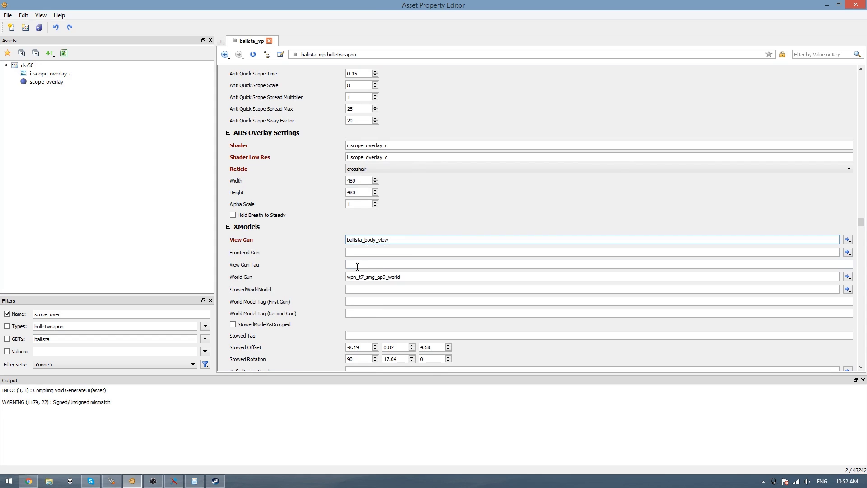
# - Assign ballista_body_world as the World Gun model in the XModels settings
pyautogui.moveTo(420, 276); pyautogui.dragTo(273, 270)
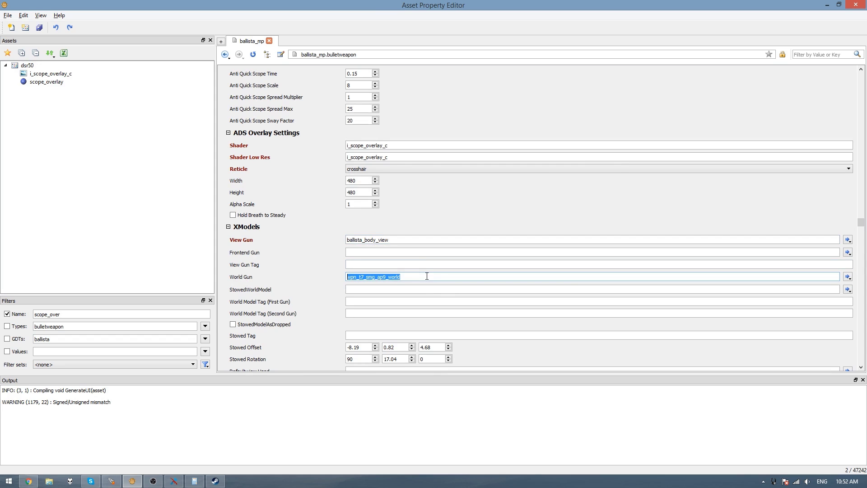
pyautogui.write('ballita')
pyautogui.press('BackSpace')
pyautogui.press('BackSpace')
pyautogui.write('sta_bod')
pyautogui.press('Down')
pyautogui.press('Down')
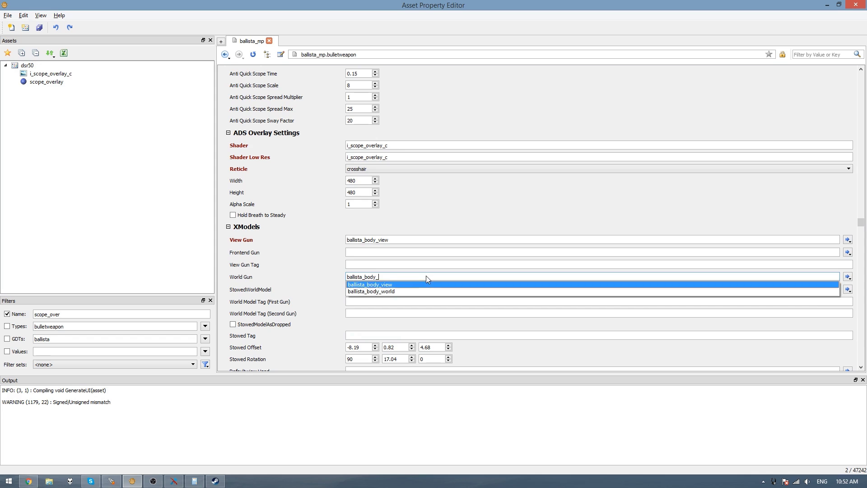
pyautogui.press('Return')
# - Set the World Clip Model to ballista_mag_world
pyautogui.scroll(-3, 312, 313)
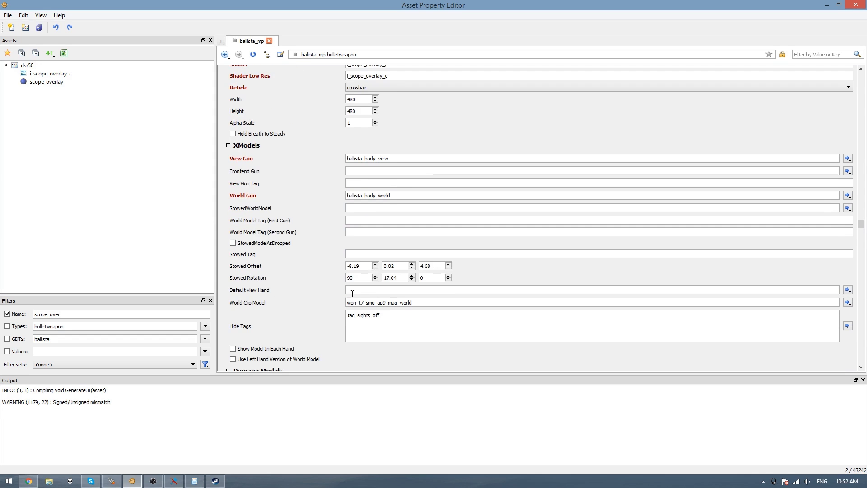
pyautogui.doubleClick(394, 299)
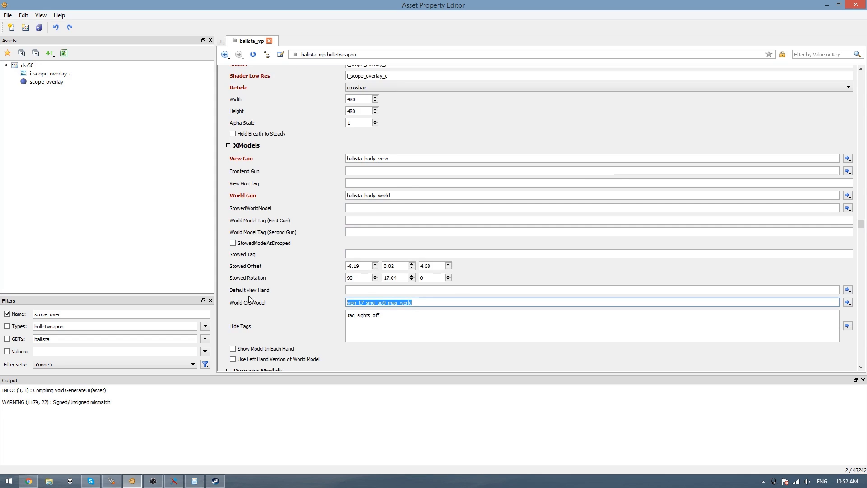
pyautogui.write('ballista_ma')
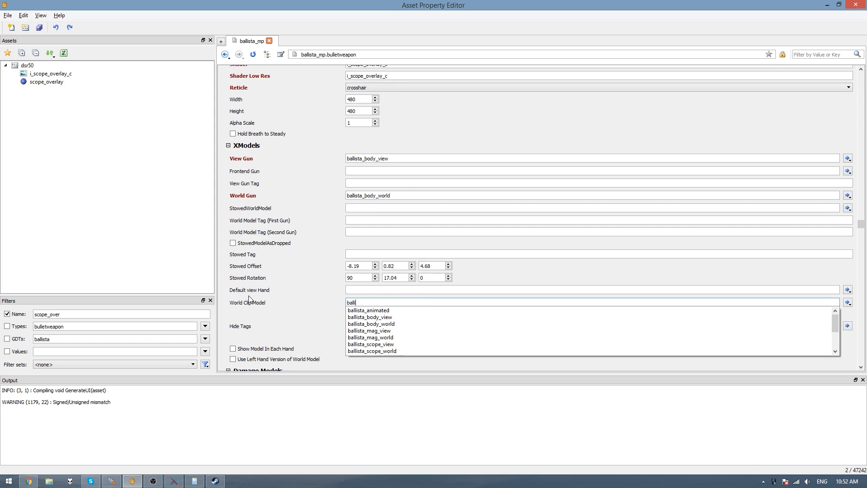
pyautogui.press('Down')
pyautogui.press('Down')
pyautogui.press('Return')
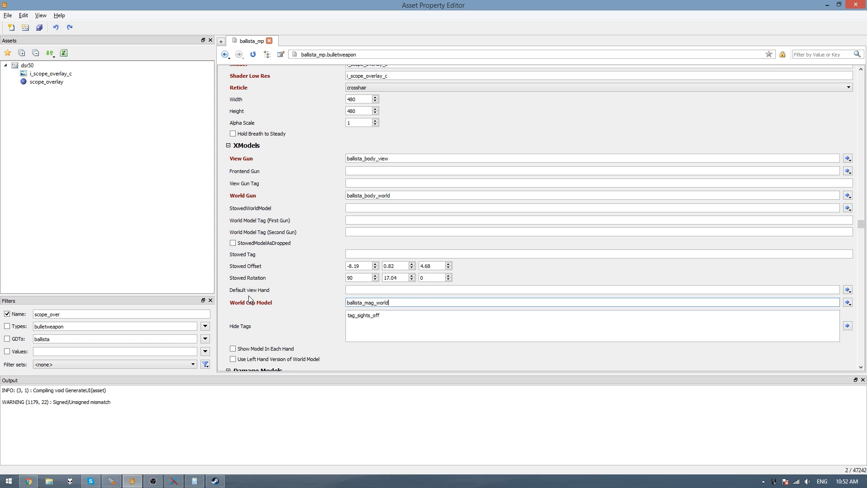
# - Remove tag_sights_off from the ballista's Hide Tags, leaving the list empty
pyautogui.doubleClick(394, 317)
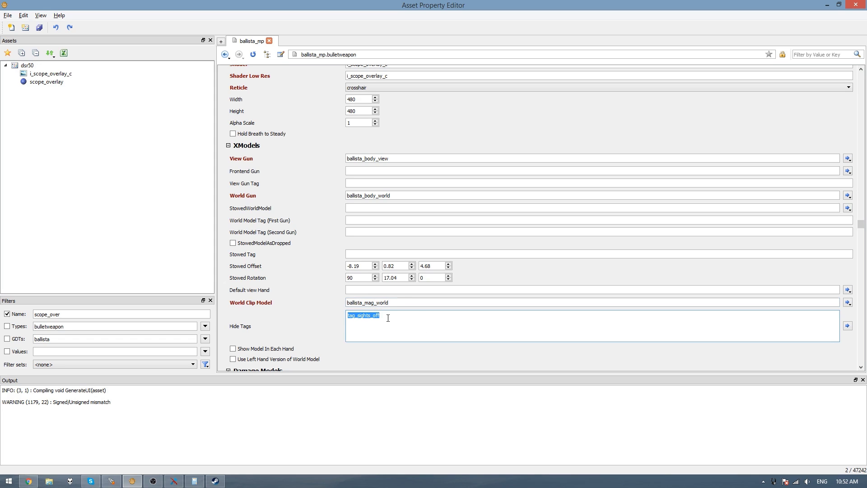
pyautogui.press('BackSpace')
pyautogui.click(405, 322)
pyautogui.scroll(-5, 319, 312)
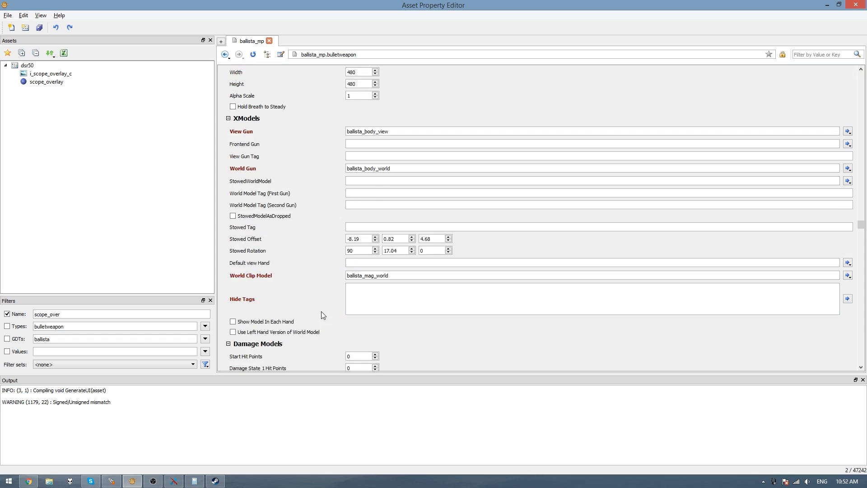
pyautogui.scroll(-4, 318, 305)
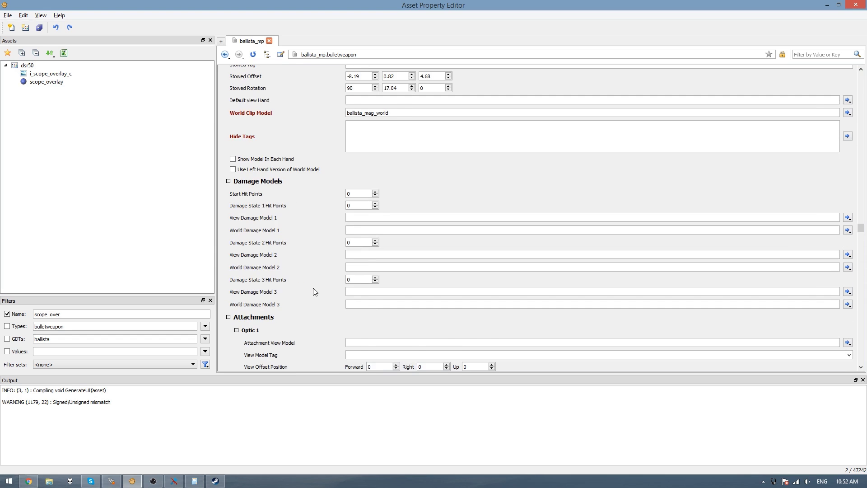
pyautogui.scroll(-4, 312, 292)
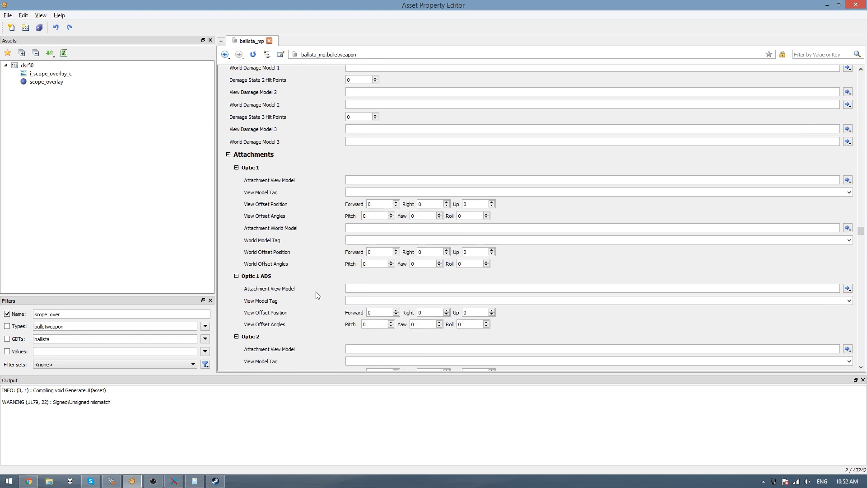
# - Assign ballista_scope_view as the Attachment View Model of Optic 1 in the ballista_mp weapon's Attachments settings
pyautogui.click(366, 180)
pyautogui.write('scope_view')
pyautogui.click(365, 188)
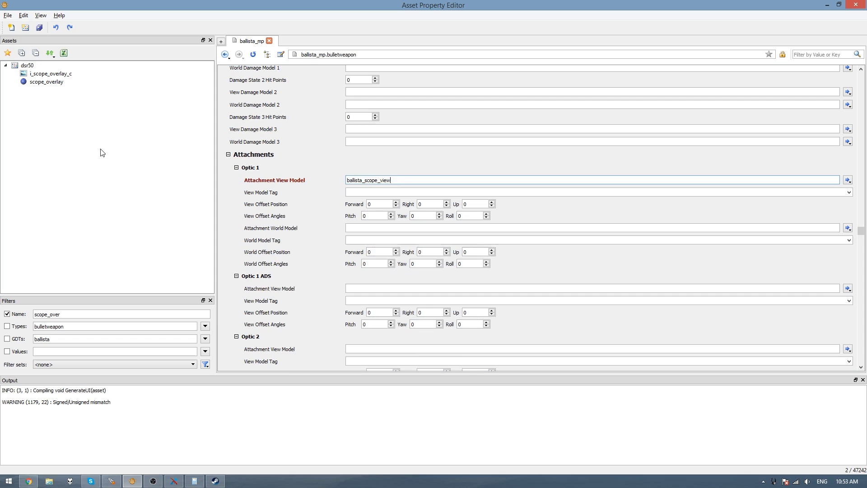
pyautogui.click(377, 204)
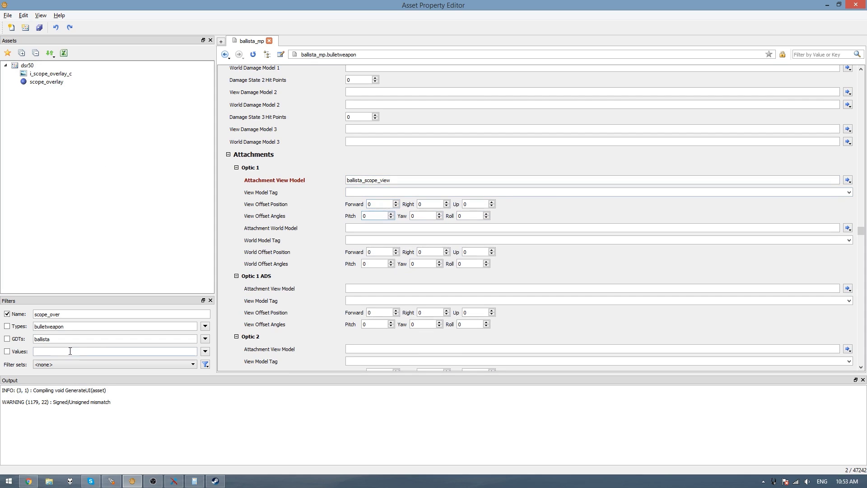
# - Filter the assets by the ballista GDT instead of by name, and open the ballista_body_view model with its preview
pyautogui.click(8, 339)
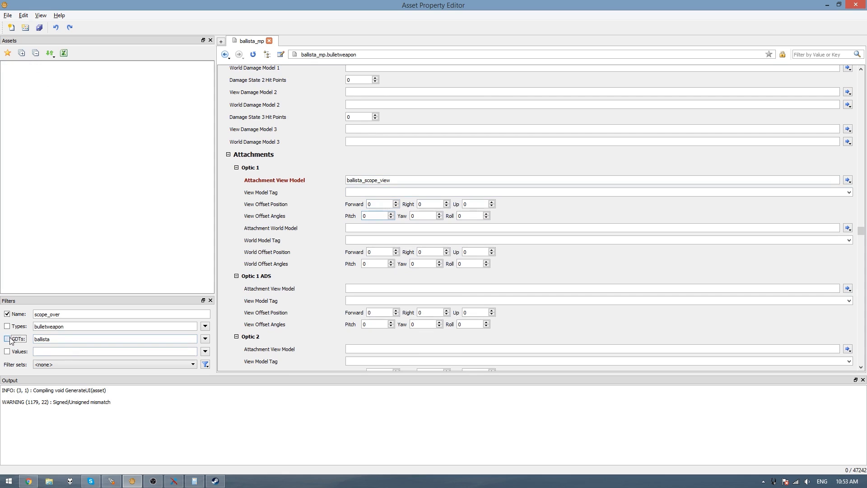
pyautogui.click(7, 314)
pyautogui.scroll(-8, 70, 208)
pyautogui.scroll(-1, 73, 216)
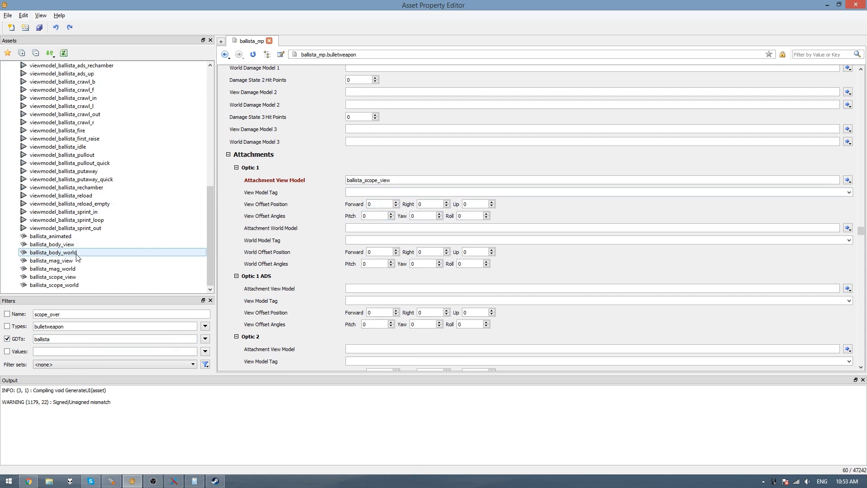
pyautogui.click(79, 247)
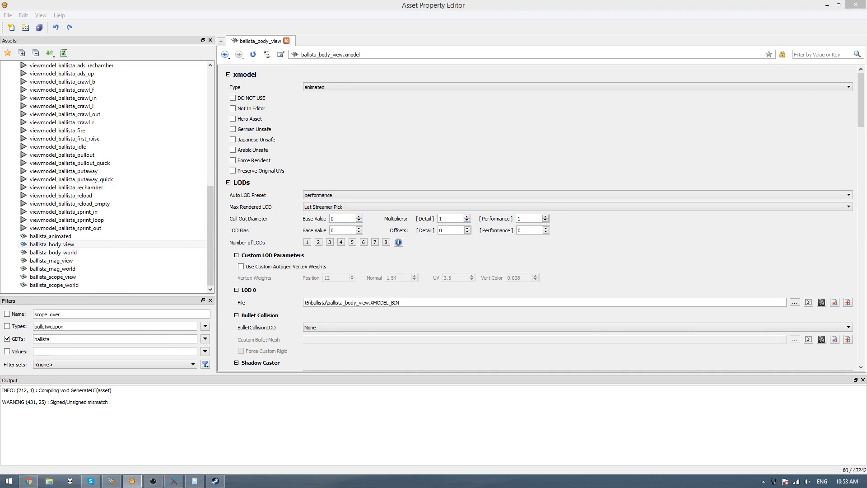
pyautogui.moveTo(587, 108); pyautogui.dragTo(644, 108)
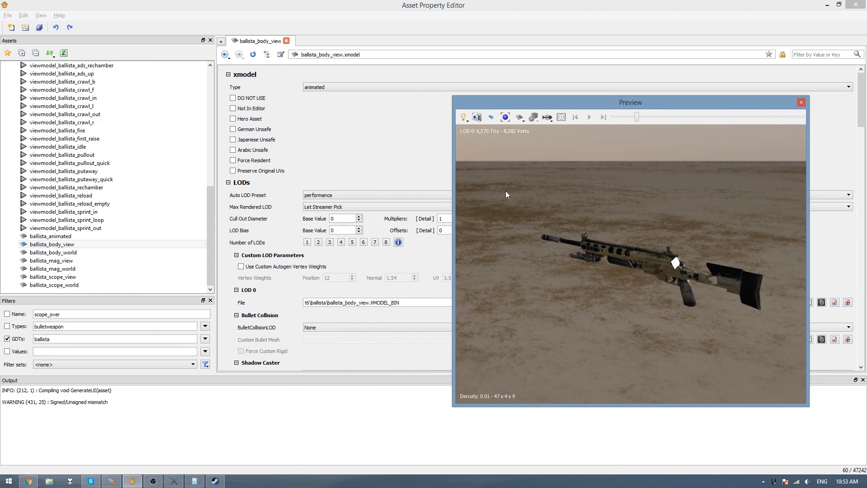
# - Set Submodel #1 of ballista_body_view to ballista_scope_view with tag_weapon as its parent tag
pyautogui.click(408, 169)
pyautogui.scroll(-15, 409, 169)
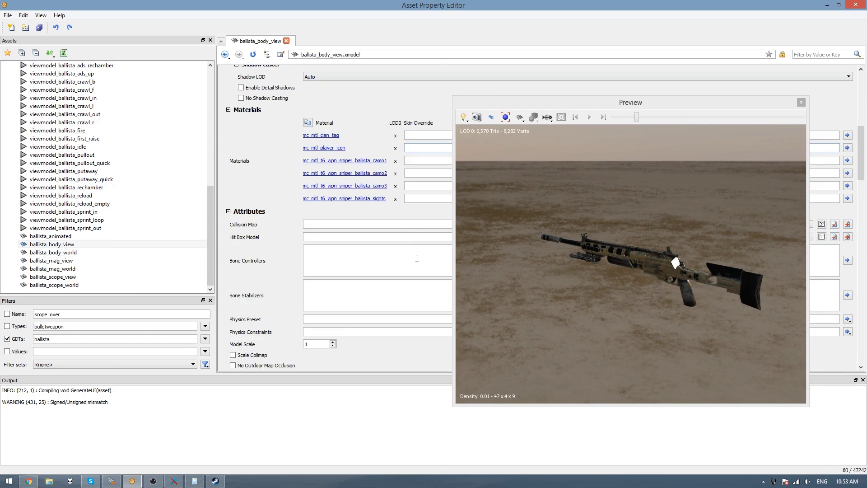
pyautogui.click(325, 196)
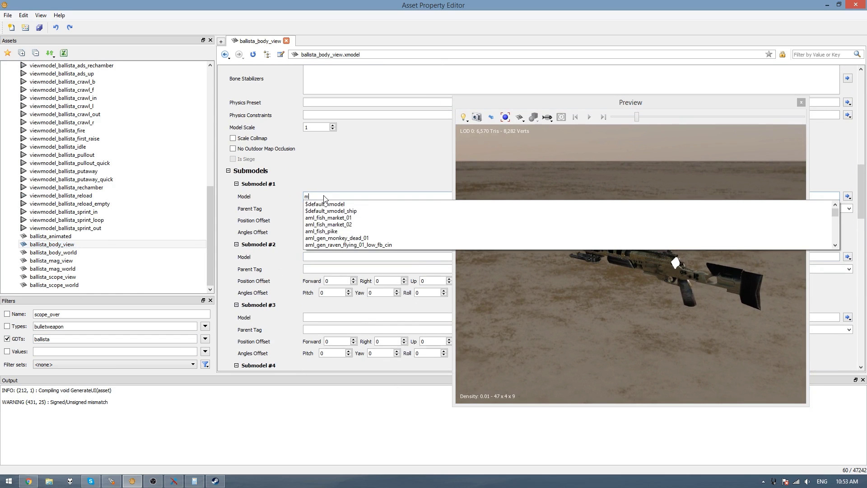
pyautogui.write('scope')
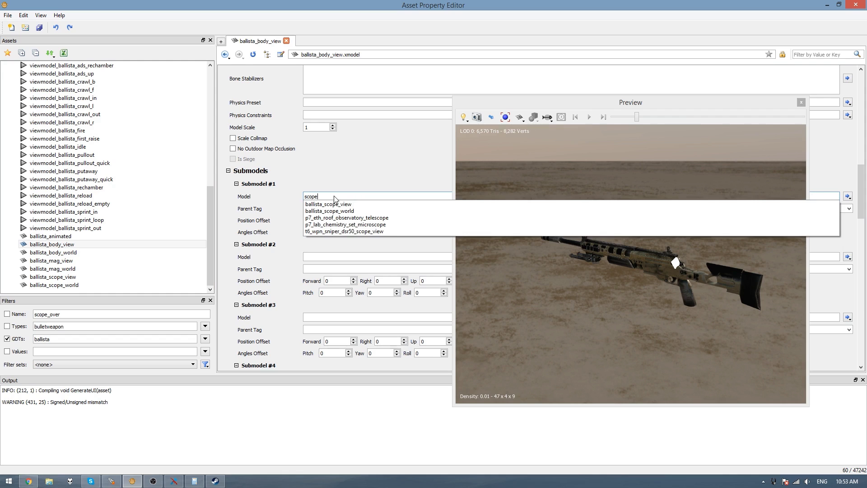
pyautogui.click(341, 204)
pyautogui.click(342, 209)
pyautogui.write('tag_weapon')
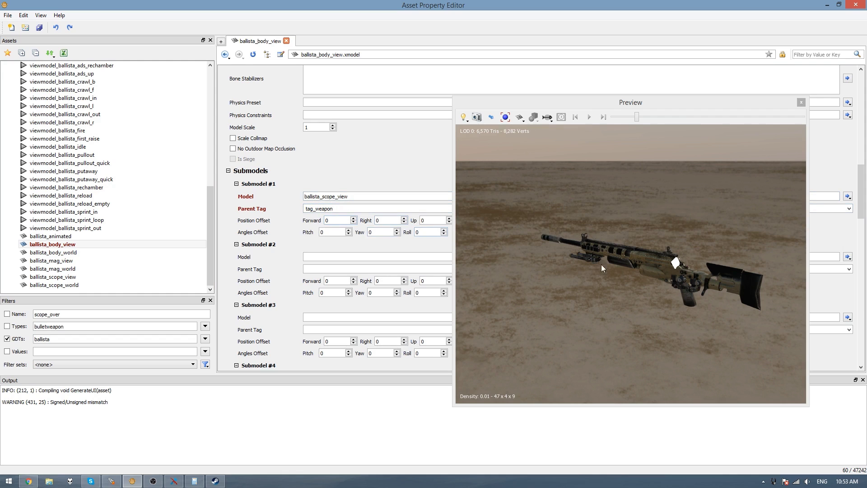
pyautogui.press('Tab')
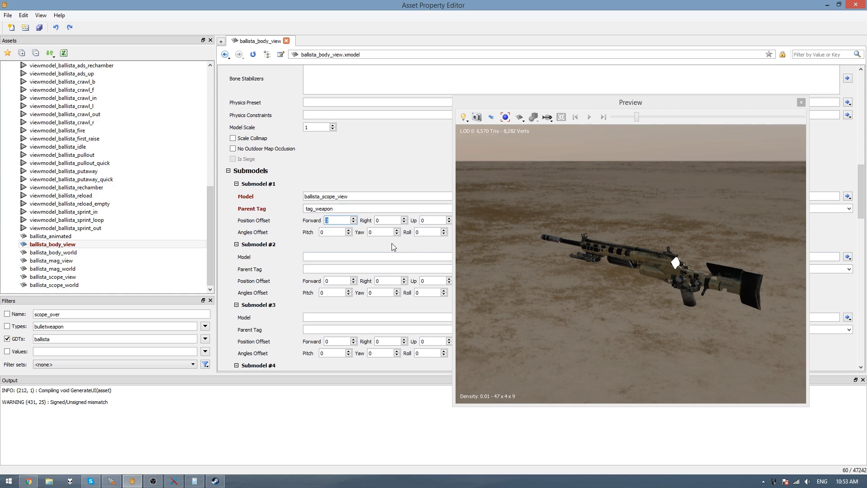
# - Set the Position Offset of Submodel #1 in ballista_body_view to Forward 7 and Up 5
pyautogui.write('3')
pyautogui.press('Return')
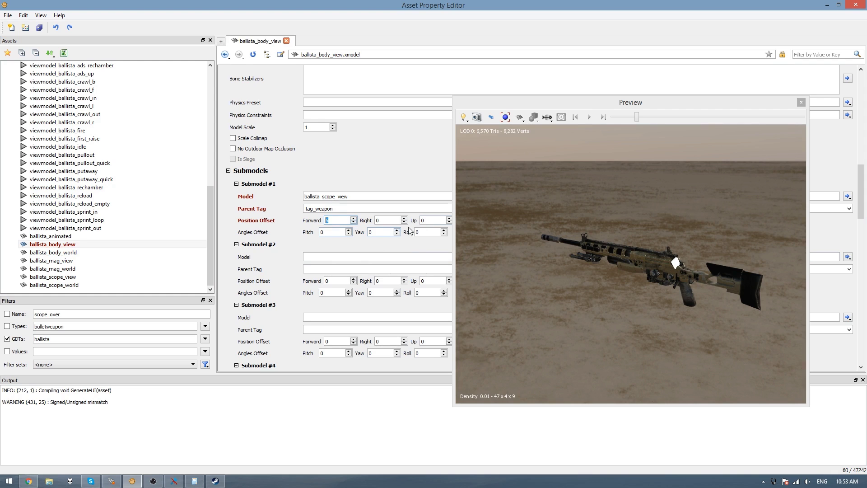
pyautogui.press('Tab')
pyautogui.press('Tab')
pyautogui.press('Up')
pyautogui.press('Up')
pyautogui.press('Up')
pyautogui.press('Up')
pyautogui.press('Up')
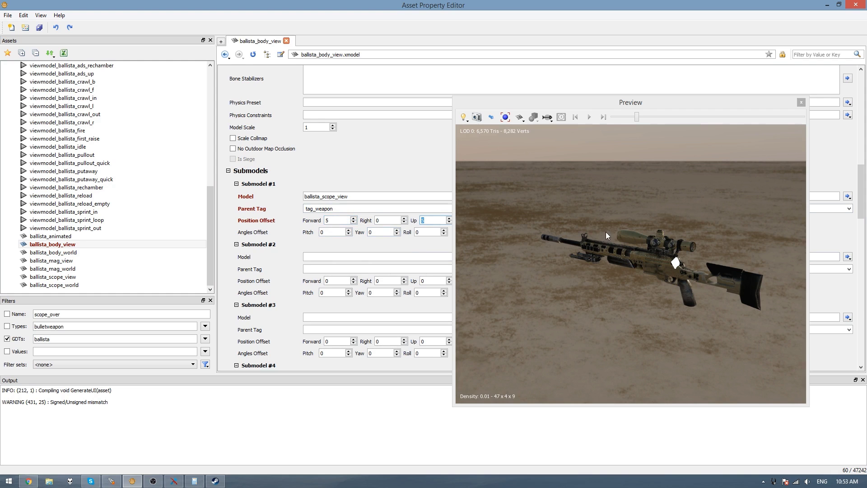
pyautogui.press('Up')
pyautogui.press('Up')
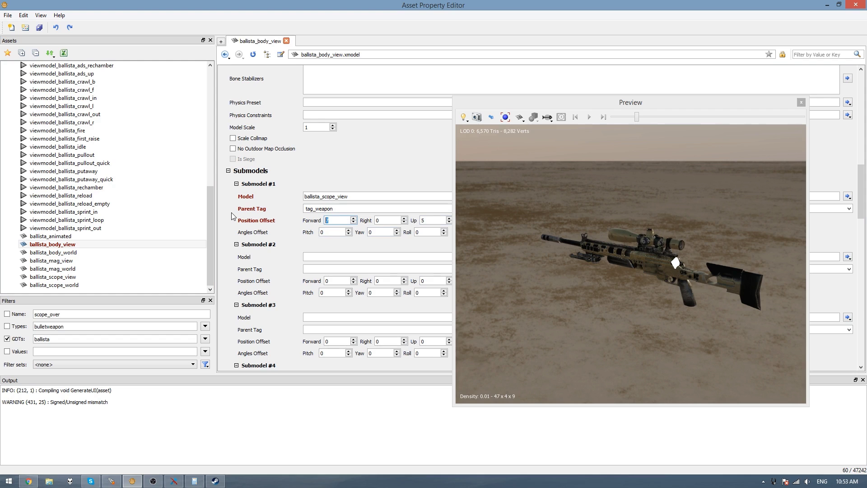
pyautogui.click(332, 220)
# - In ballista_mp, set Optic 1's View Offset Position to Forward 7 and Up 5, and its View Model Tag to tag_weapon
pyautogui.scroll(10, 102, 81)
pyautogui.doubleClick(100, 73)
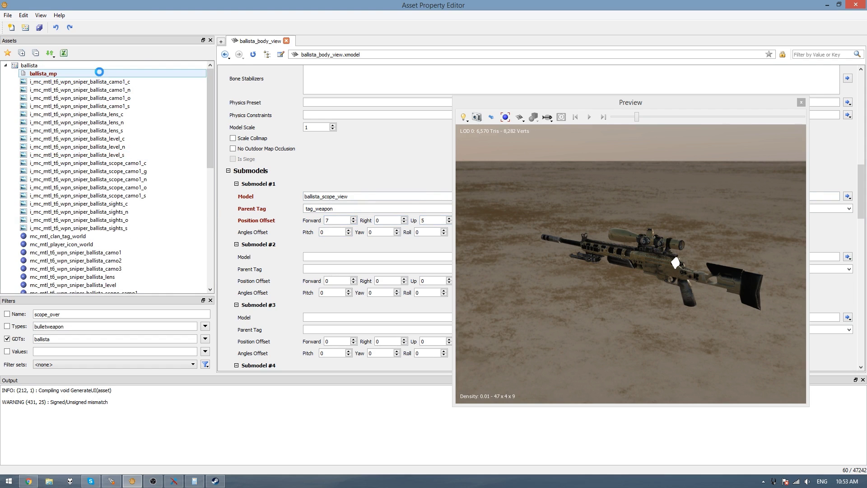
pyautogui.moveTo(373, 205); pyautogui.dragTo(335, 201)
pyautogui.write('7')
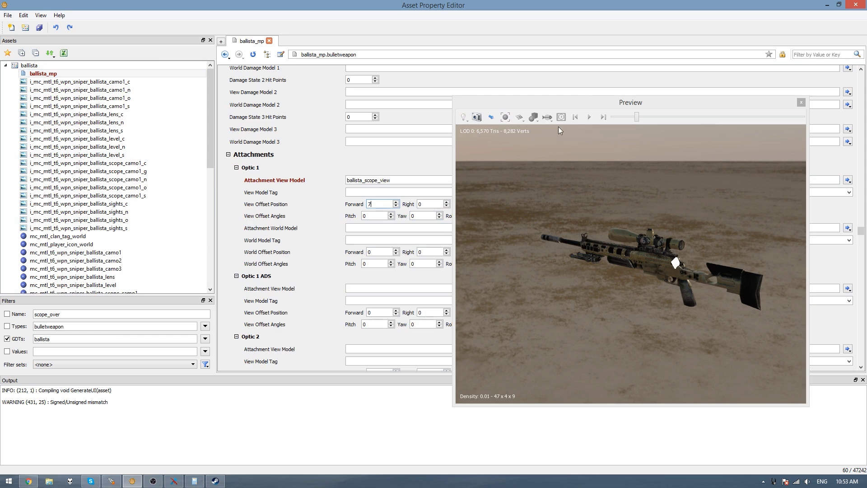
pyautogui.moveTo(584, 103); pyautogui.dragTo(693, 165)
pyautogui.doubleClick(472, 204)
pyautogui.write('8')
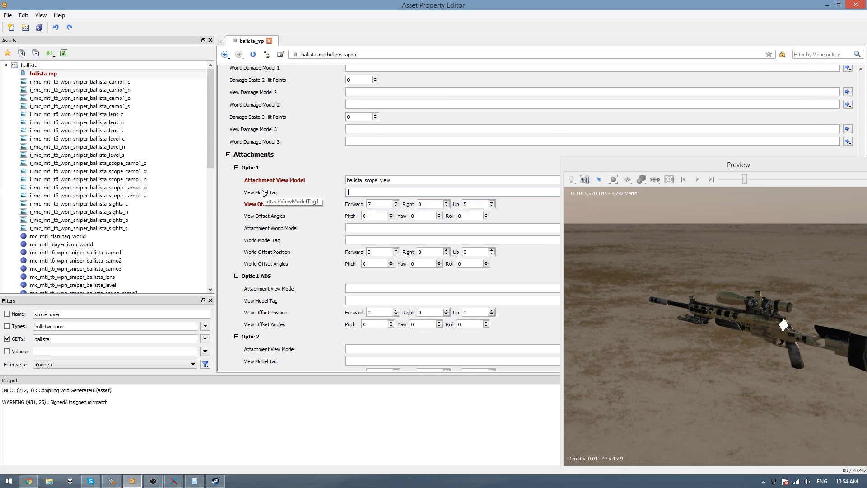
pyautogui.click(364, 191)
pyautogui.write('tag_weapon')
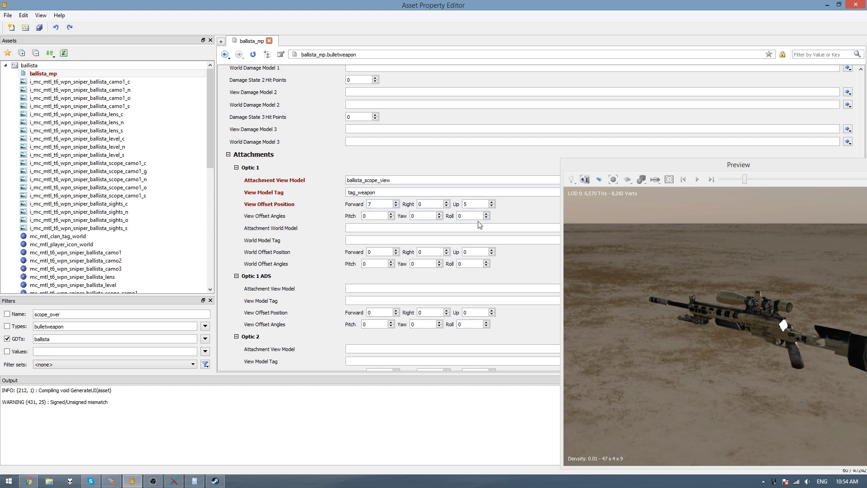
# - Open ballista_body_view again, show the bone names in the preview and examine the tags around the sights and scope
pyautogui.moveTo(735, 174); pyautogui.dragTo(541, 135)
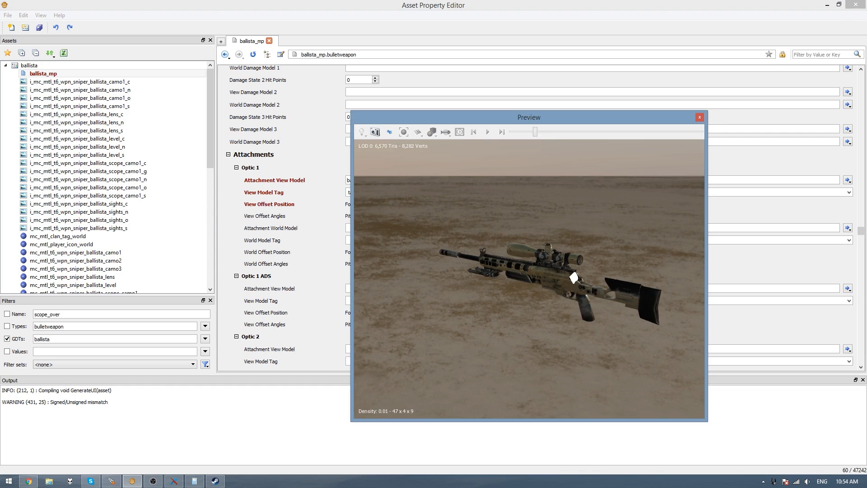
pyautogui.click(214, 216)
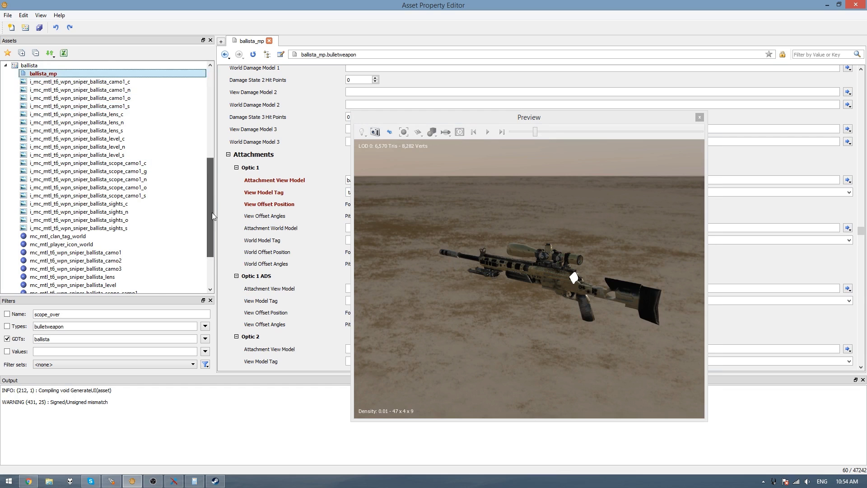
pyautogui.moveTo(213, 216); pyautogui.dragTo(198, 250)
pyautogui.doubleClick(198, 245)
pyautogui.rightClick(494, 283)
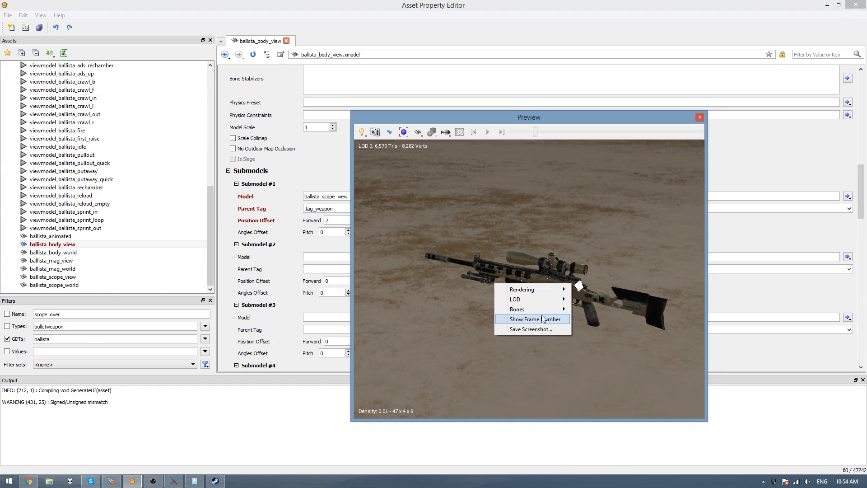
pyautogui.moveTo(524, 309)
pyautogui.click(584, 329)
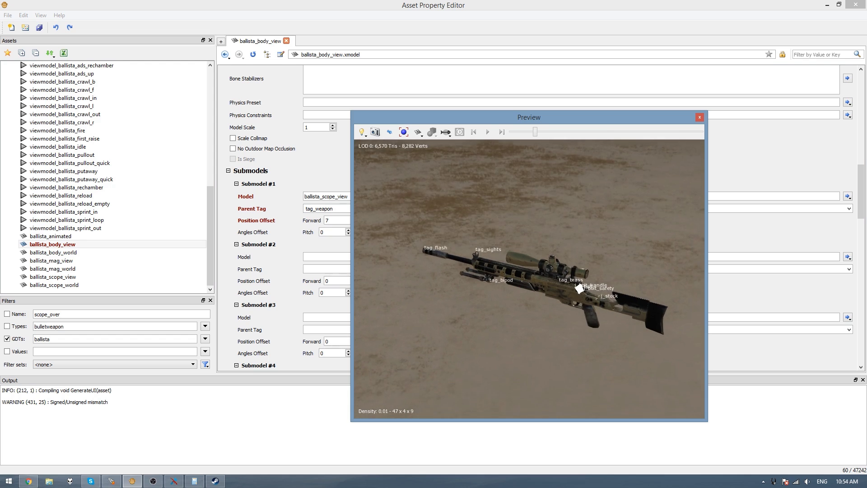
pyautogui.scroll(10, 579, 289)
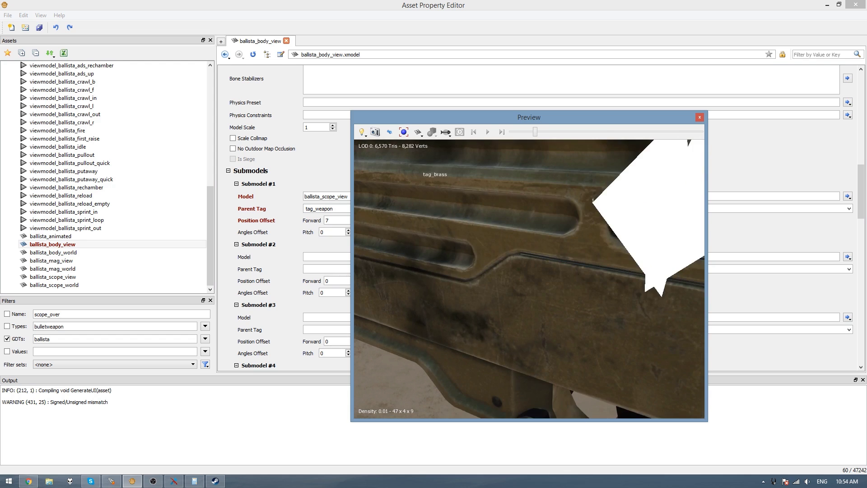
pyautogui.scroll(-8, 579, 274)
pyautogui.moveTo(577, 272); pyautogui.dragTo(366, 226)
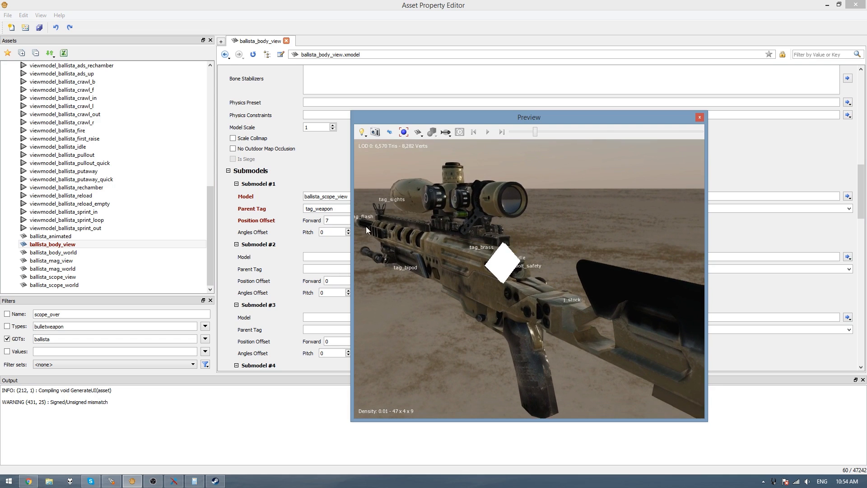
# - Add tag_sights to the Hide Tags of the ballista_mp weapon and put the model preview out of the way
pyautogui.moveTo(210, 207); pyautogui.dragTo(163, 104)
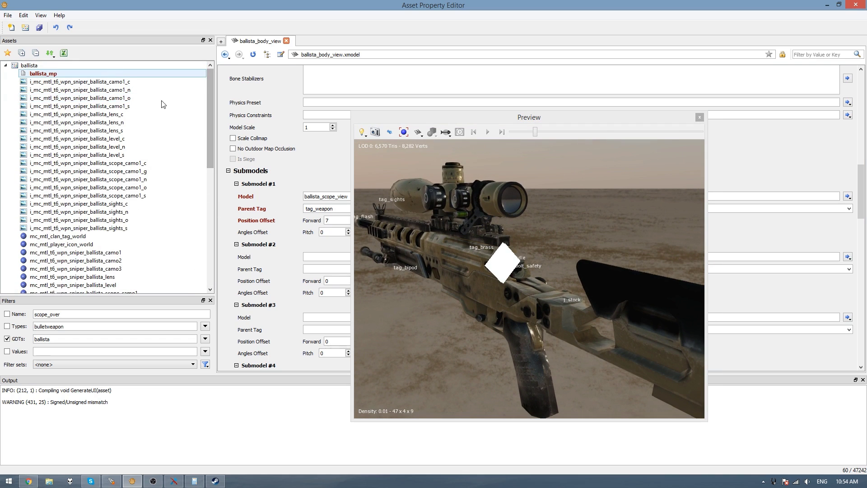
pyautogui.moveTo(488, 118); pyautogui.dragTo(667, 126)
pyautogui.click(405, 29)
pyautogui.scroll(5, 313, 220)
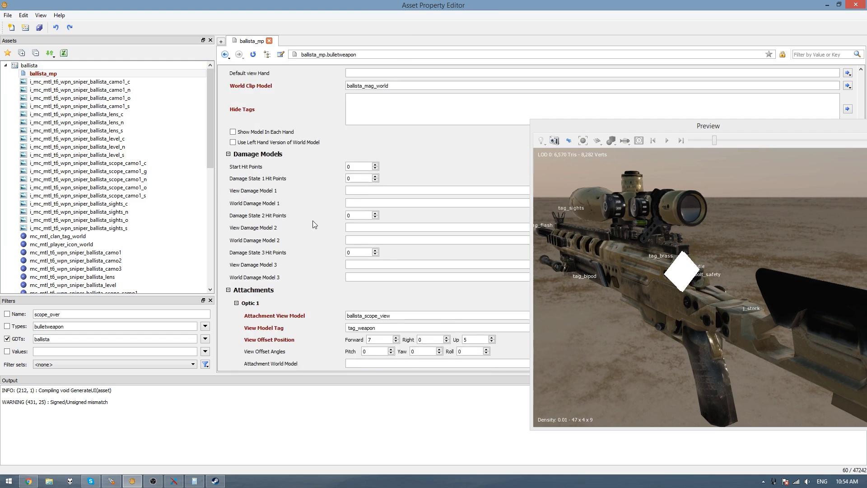
pyautogui.scroll(3, 313, 221)
pyautogui.click(461, 219)
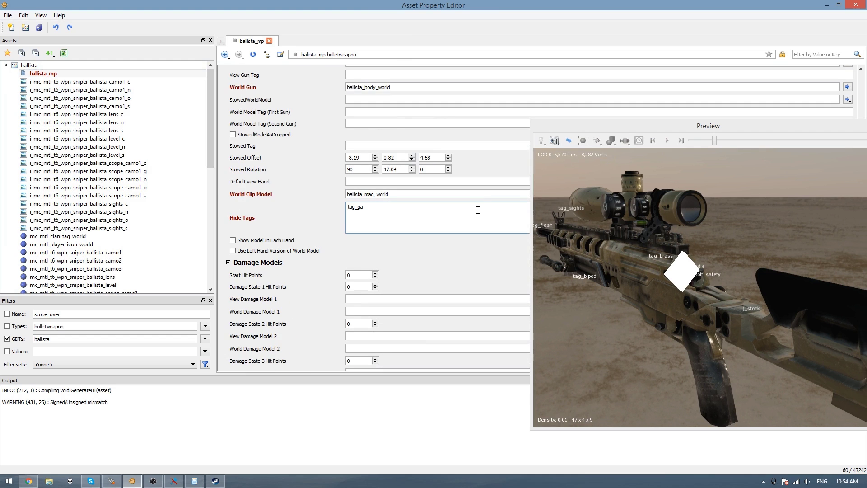
pyautogui.click(664, 234)
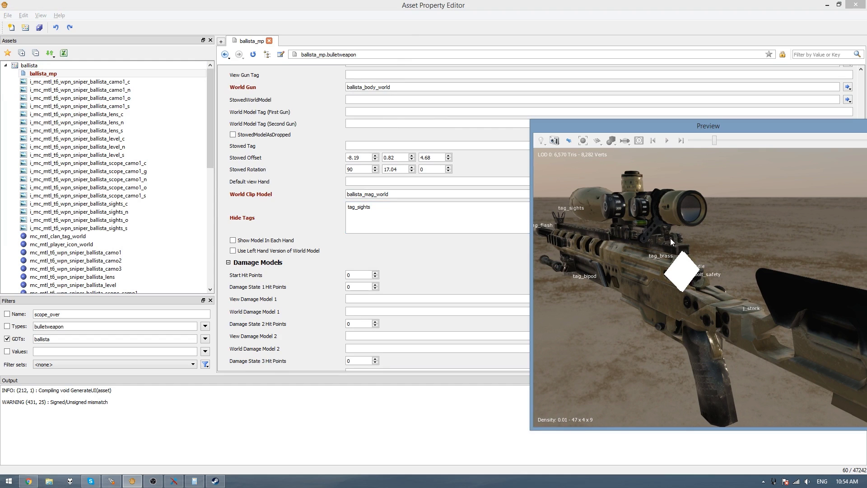
pyautogui.click(459, 2)
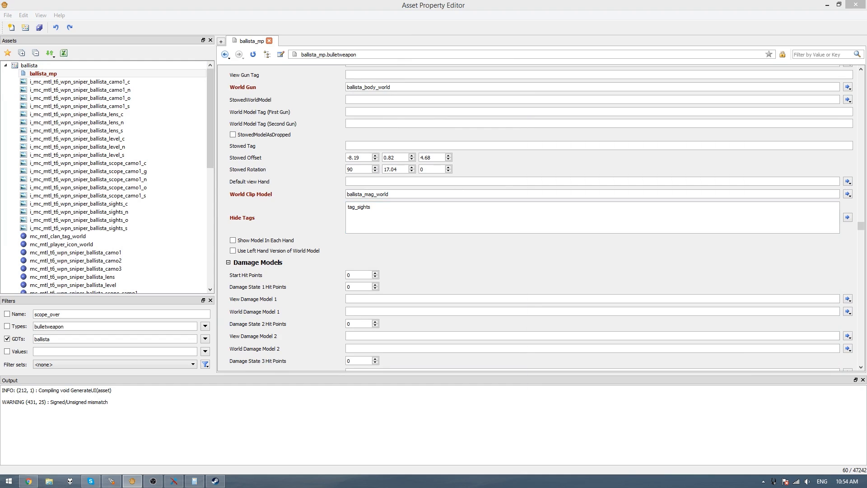
# - Review the Optic, Ironsights and Clip attachment settings of ballista_mp
pyautogui.scroll(-5, 411, 250)
pyautogui.scroll(-4, 411, 253)
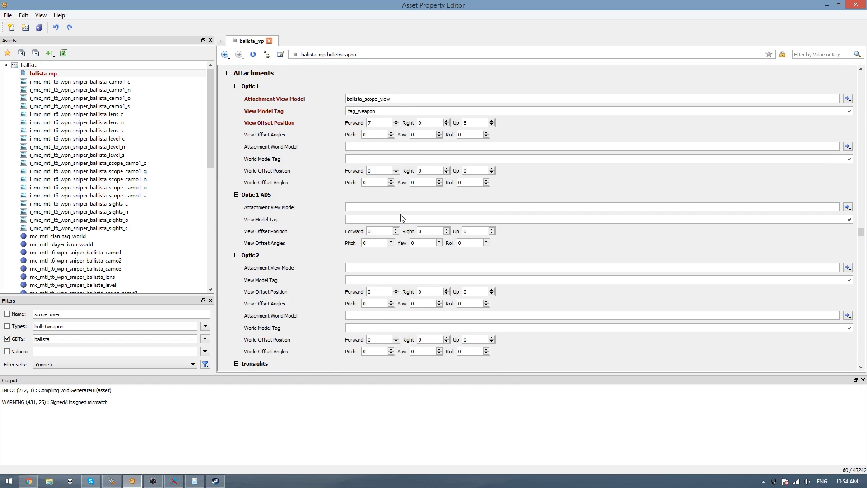
pyautogui.click(374, 204)
pyautogui.click(433, 232)
pyautogui.scroll(-6, 316, 276)
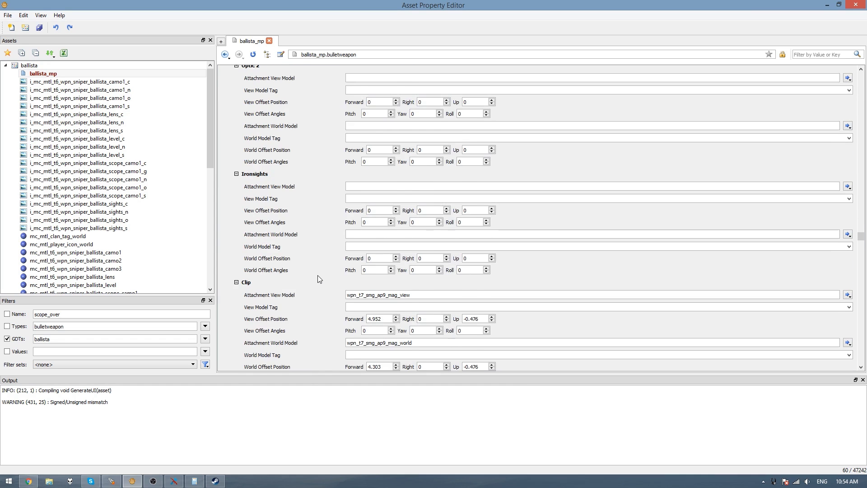
pyautogui.click(357, 160)
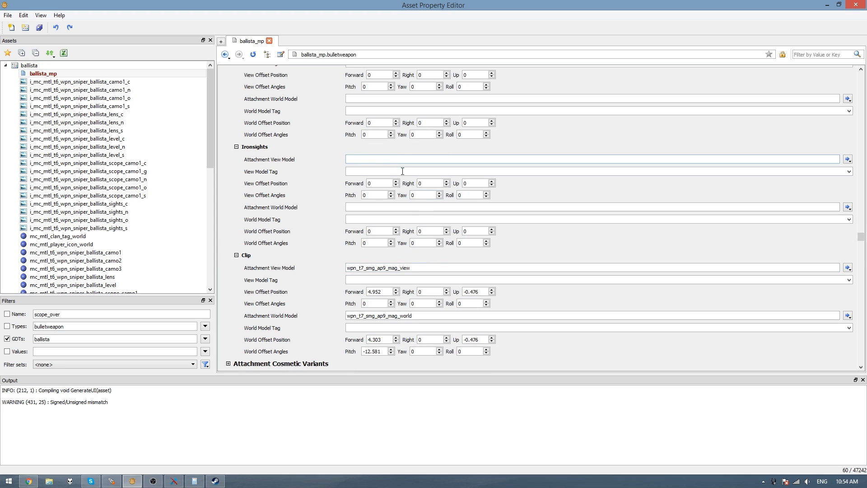
pyautogui.click(216, 481)
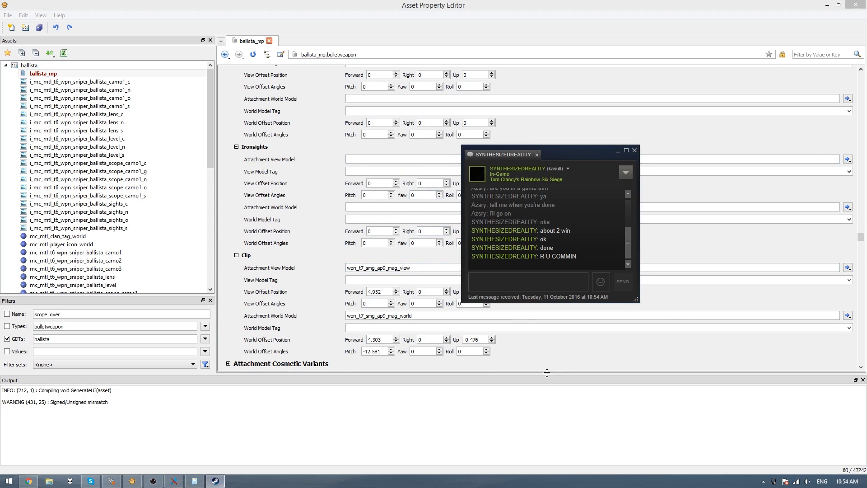
pyautogui.moveTo(556, 153); pyautogui.dragTo(866, 154)
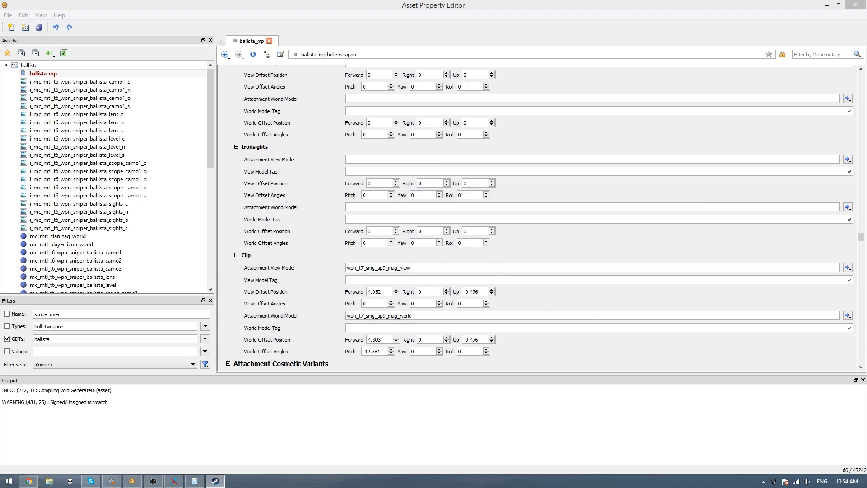
pyautogui.click(560, 4)
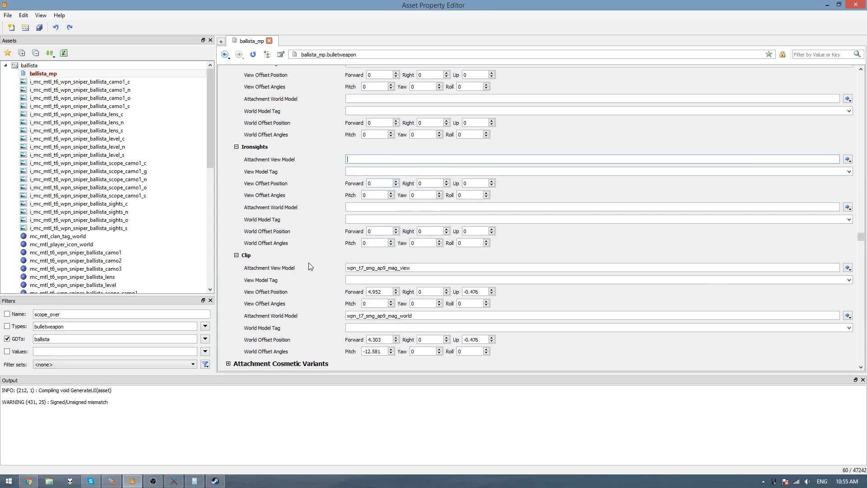
# - Replace the Attachment View Model in ballista_mp's Clip settings with ballista_mag_view
pyautogui.moveTo(454, 267); pyautogui.dragTo(302, 265)
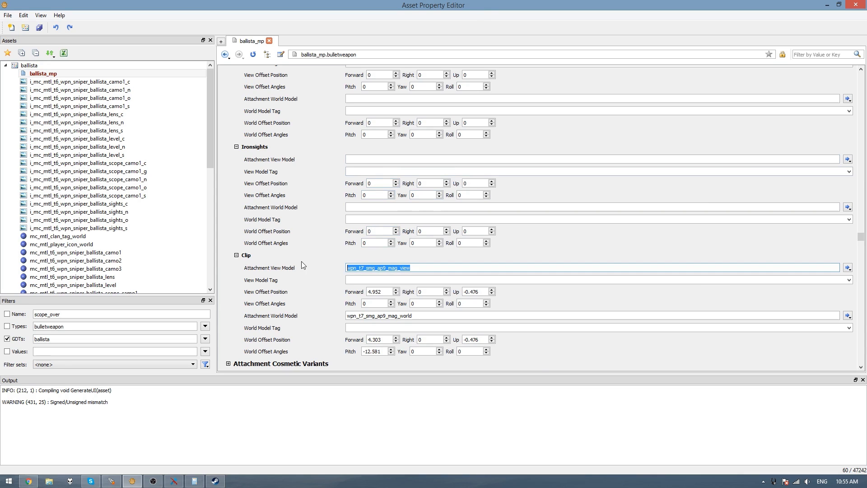
pyautogui.write('mag_w')
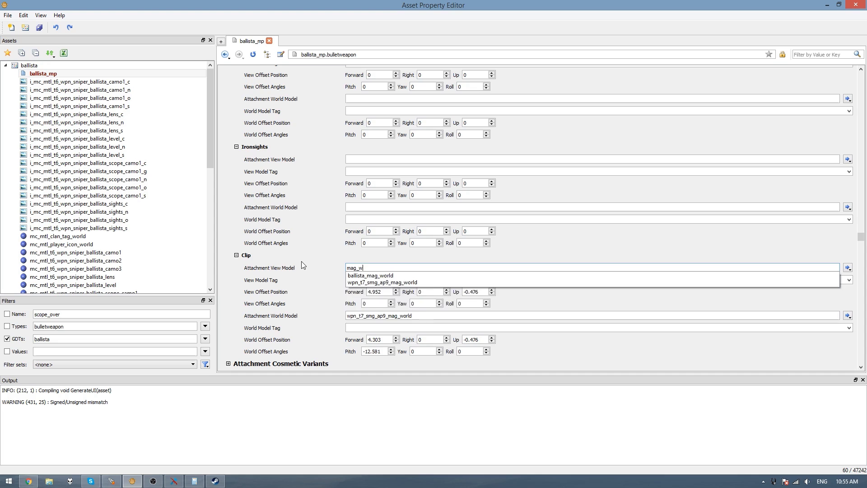
pyautogui.press('BackSpace')
pyautogui.write('view')
pyautogui.press('Down')
pyautogui.press('Return')
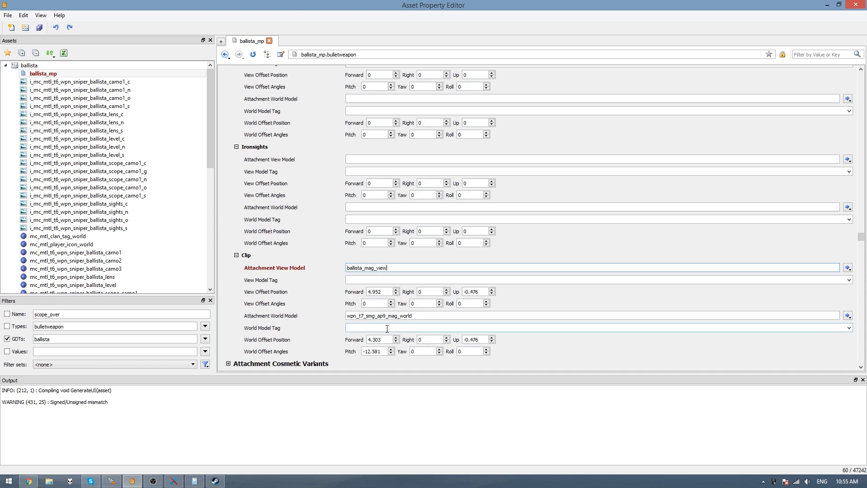
# - Set the Attachment World Model in the Clip settings to ballista_mag_world, reusing the view model's name
pyautogui.doubleClick(378, 267)
pyautogui.hotkey('ctrl', 'c')
pyautogui.moveTo(428, 317); pyautogui.dragTo(146, 306)
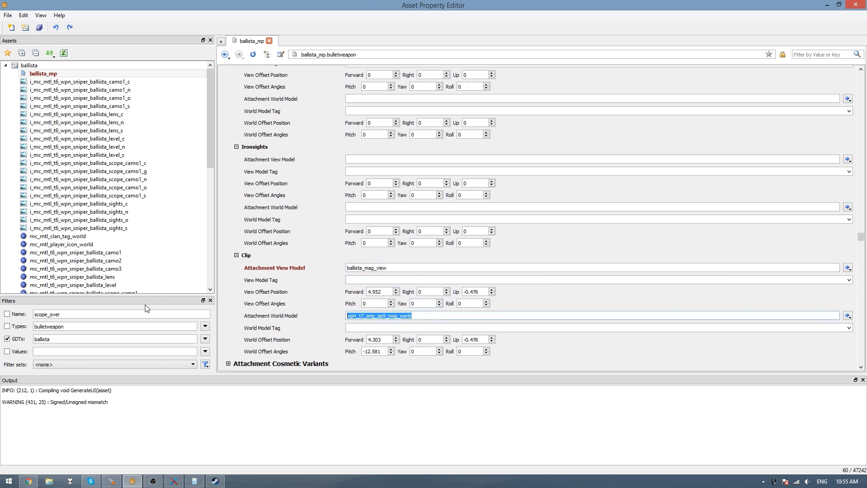
pyautogui.hotkey('ctrl', 'v')
pyautogui.press('BackSpace')
pyautogui.press('BackSpace')
pyautogui.press('BackSpace')
pyautogui.write('w')
pyautogui.press('BackSpace')
pyautogui.press('BackSpace')
pyautogui.write('wr')
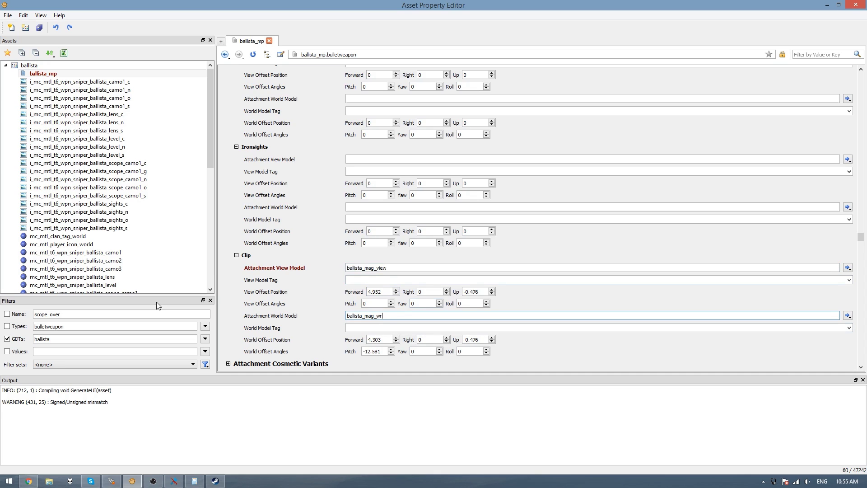
pyautogui.press('BackSpace')
pyautogui.write('orld')
pyautogui.press('Down')
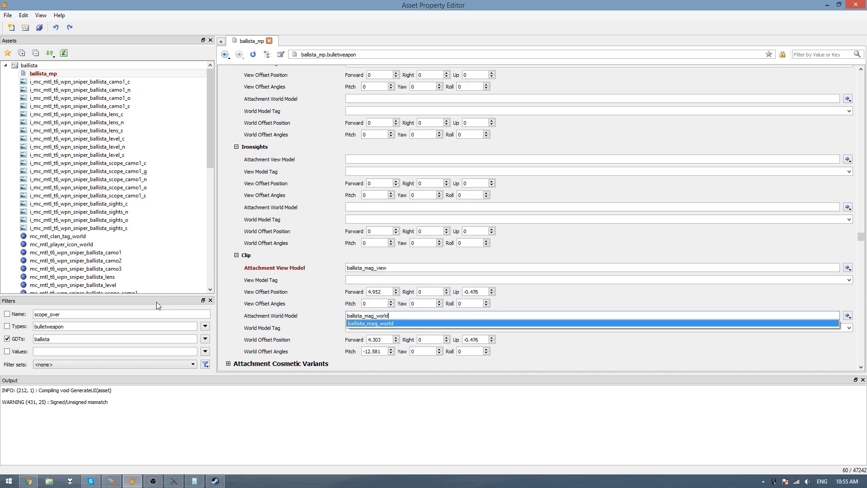
pyautogui.press('Return')
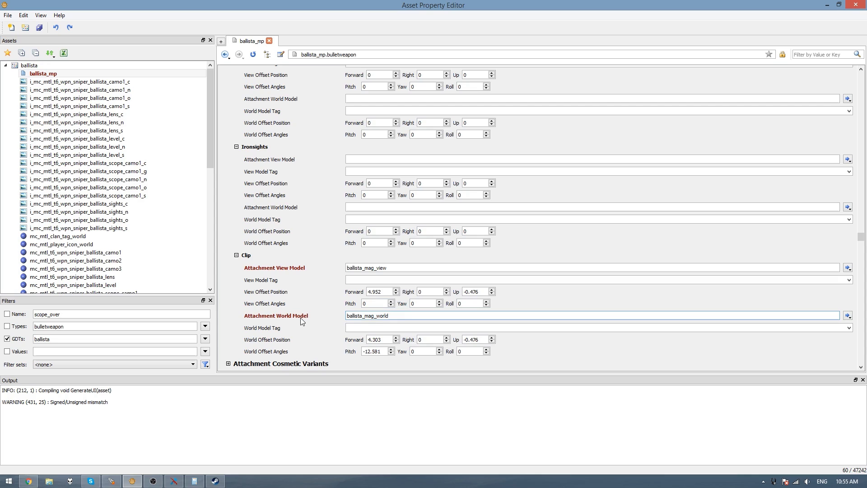
# - Clear the Clip's Attachment World Model and reset its World Offset Position and the Pitch of its World Offset Angles to 0
pyautogui.moveTo(392, 316); pyautogui.dragTo(343, 319)
pyautogui.press('BackSpace')
pyautogui.moveTo(386, 340); pyautogui.dragTo(364, 341)
pyautogui.press('BackSpace')
pyautogui.press('Tab')
pyautogui.press('Tab')
pyautogui.press('BackSpace')
pyautogui.press('Tab')
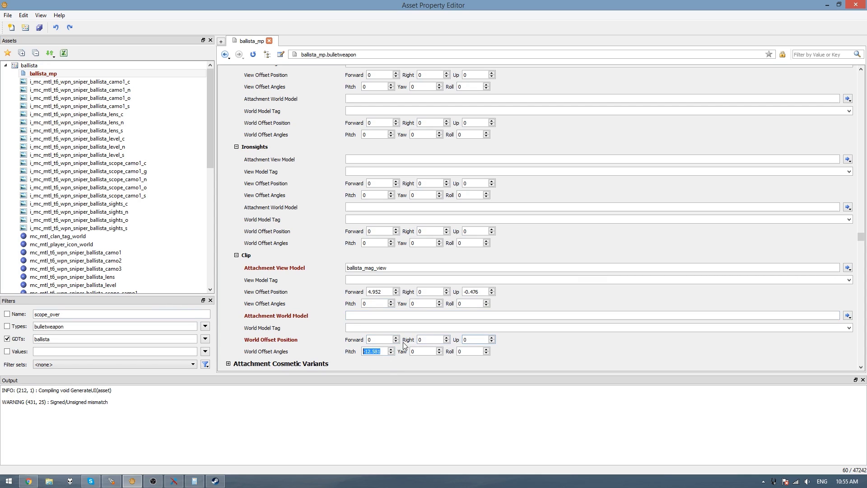
pyautogui.press('BackSpace')
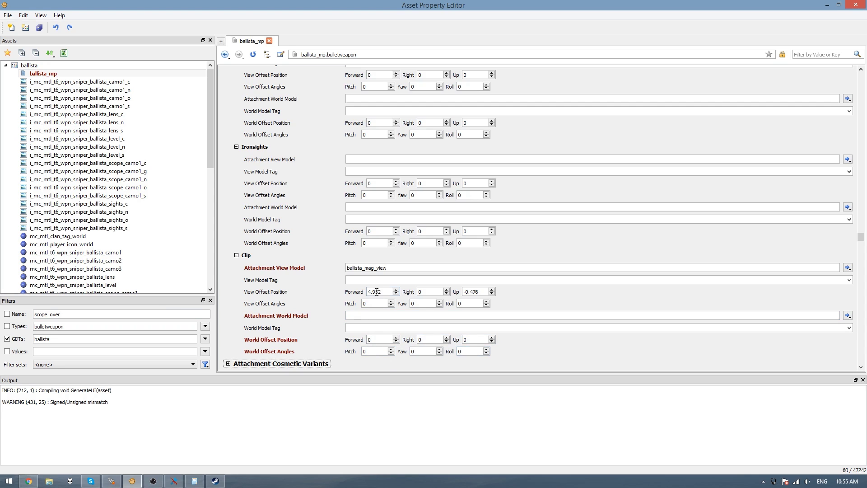
# - In ballista_body_view, set Submodel #2's Model to ballista_mag_view and its Parent Tag to tag_weapon
pyautogui.click(392, 292)
pyautogui.moveTo(210, 121); pyautogui.dragTo(199, 259)
pyautogui.click(89, 244)
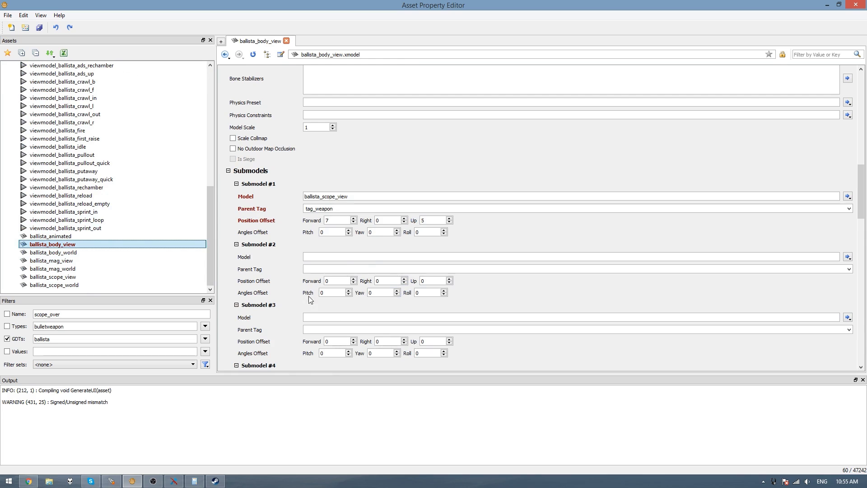
pyautogui.click(346, 257)
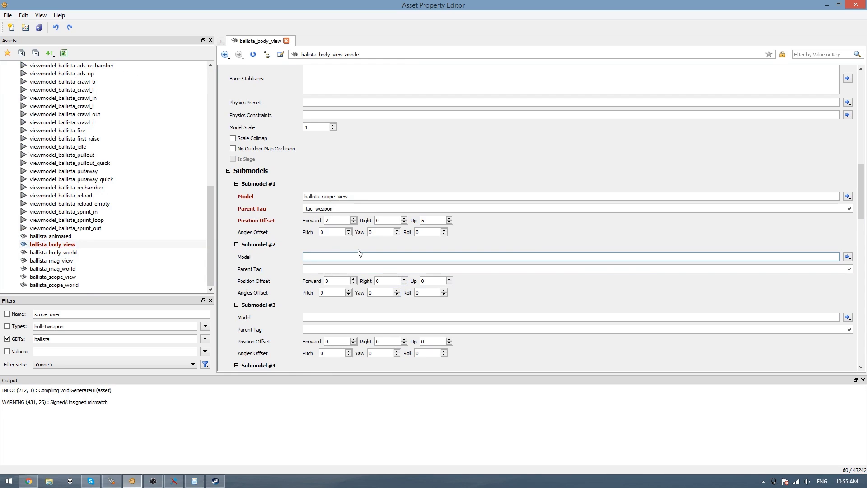
pyautogui.write('s')
pyautogui.press('BackSpace')
pyautogui.write('mag_view')
pyautogui.press('Down')
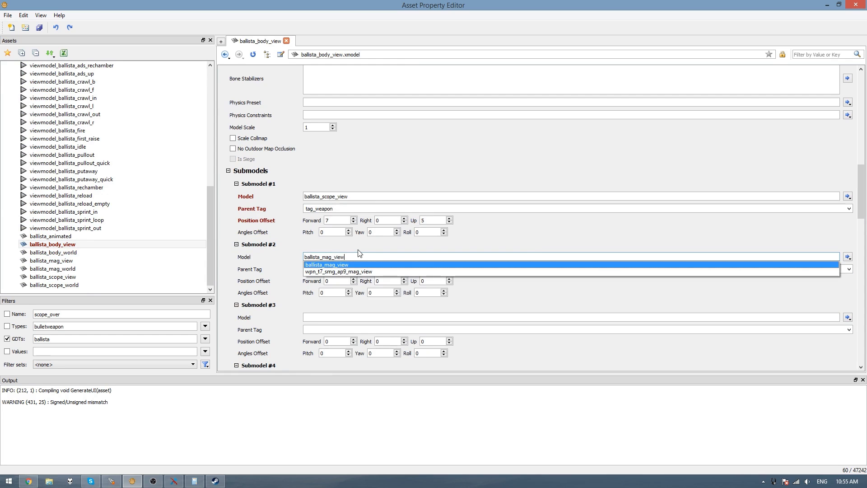
pyautogui.press('Return')
pyautogui.click(363, 269)
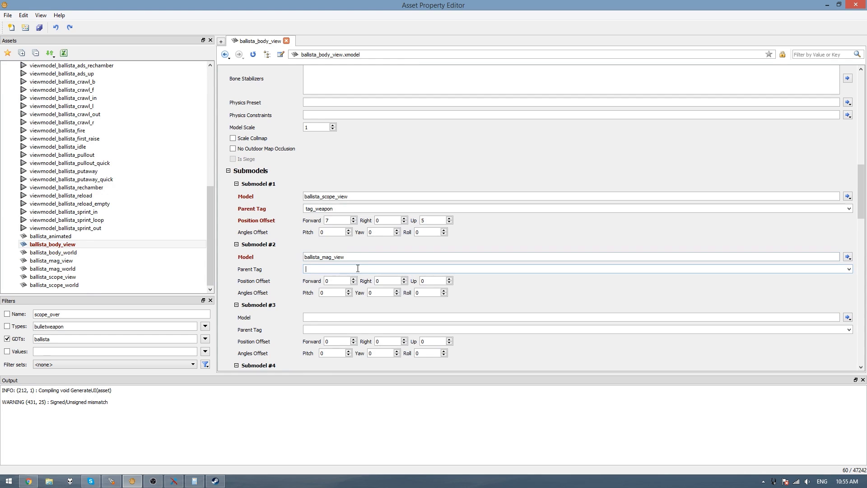
pyautogui.write('tag_weapon')
# - Set Submodel #2's Forward Position Offset to 6, checking the magazine's placement in the model preview
pyautogui.moveTo(797, 80); pyautogui.dragTo(621, 126)
pyautogui.moveTo(588, 305); pyautogui.dragTo(616, 304)
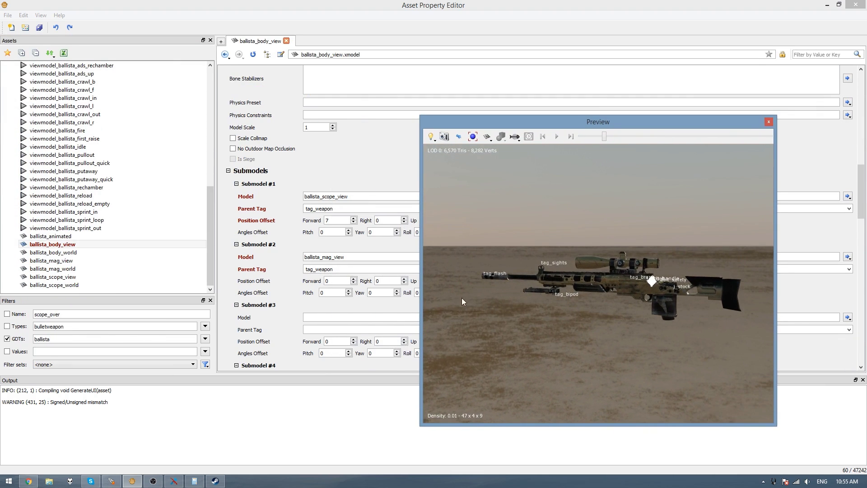
pyautogui.click(342, 281)
pyautogui.write('4')
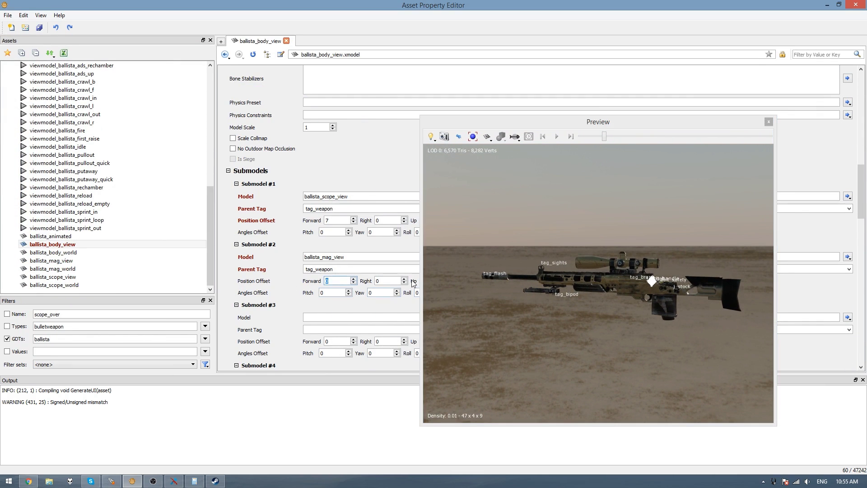
pyautogui.press('Tab')
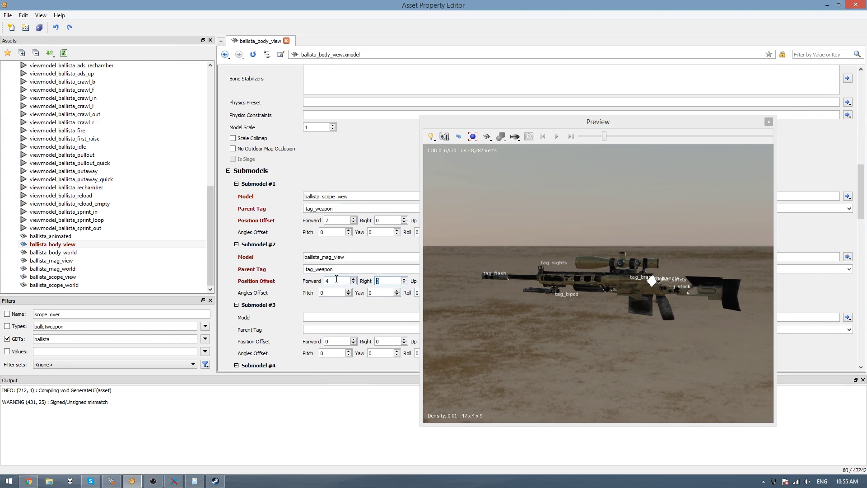
pyautogui.moveTo(335, 278); pyautogui.dragTo(289, 275)
pyautogui.write('6')
pyautogui.press('Tab')
# - Inspect the magazine up close in the preview and set Submodel #2's Up Position Offset to 0.2
pyautogui.moveTo(625, 314)
pyautogui.mouseDown()
pyautogui.moveTo(633, 282)
pyautogui.moveTo(624, 315)
pyautogui.mouseUp()
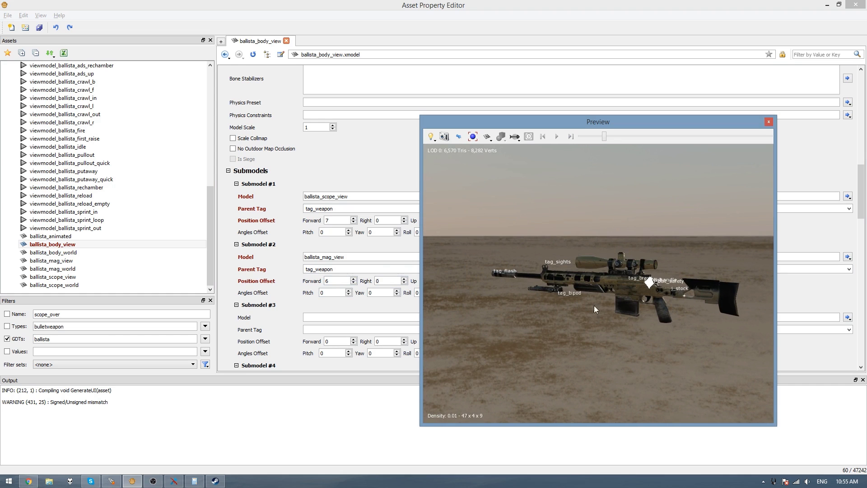
pyautogui.scroll(6, 611, 299)
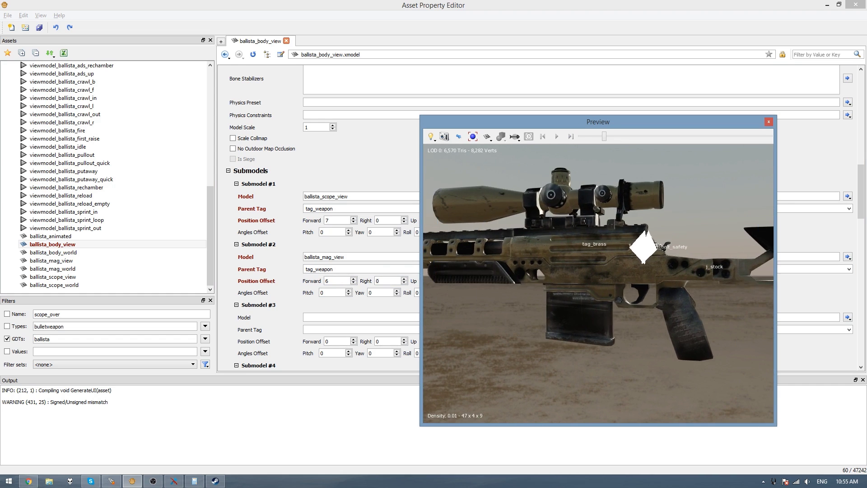
pyautogui.moveTo(611, 123); pyautogui.dragTo(733, 138)
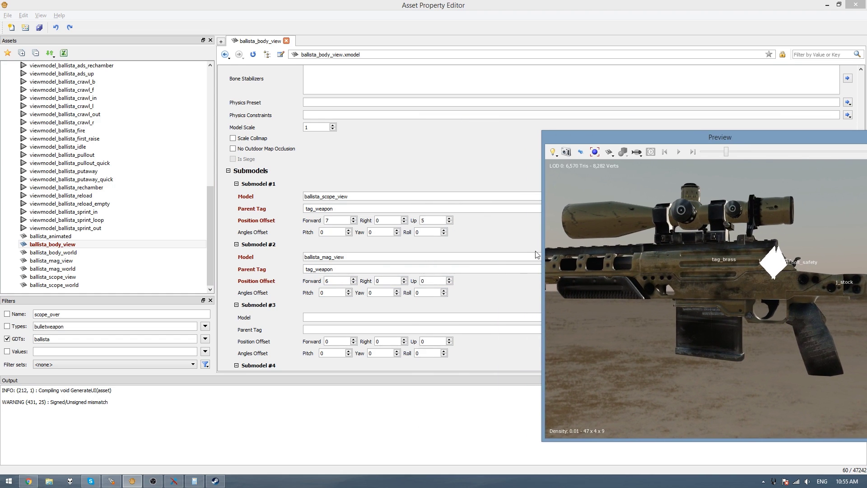
pyautogui.click(416, 287)
pyautogui.moveTo(432, 280); pyautogui.dragTo(365, 284)
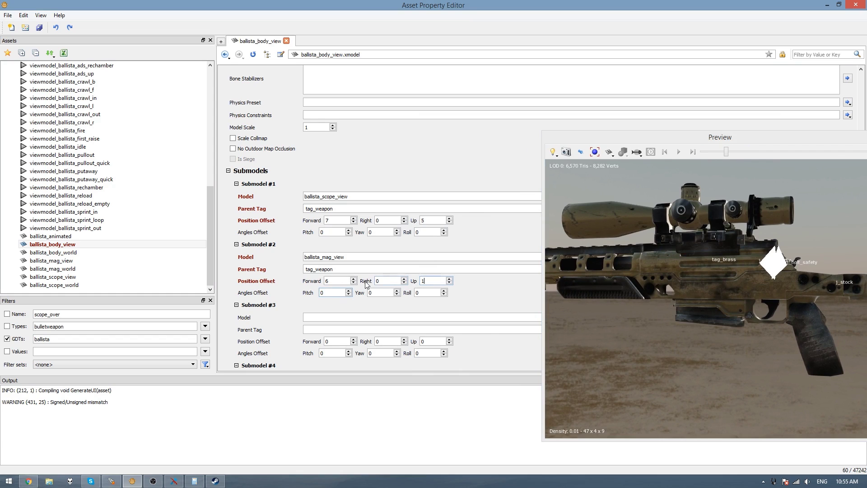
pyautogui.write('1')
pyautogui.press('Tab')
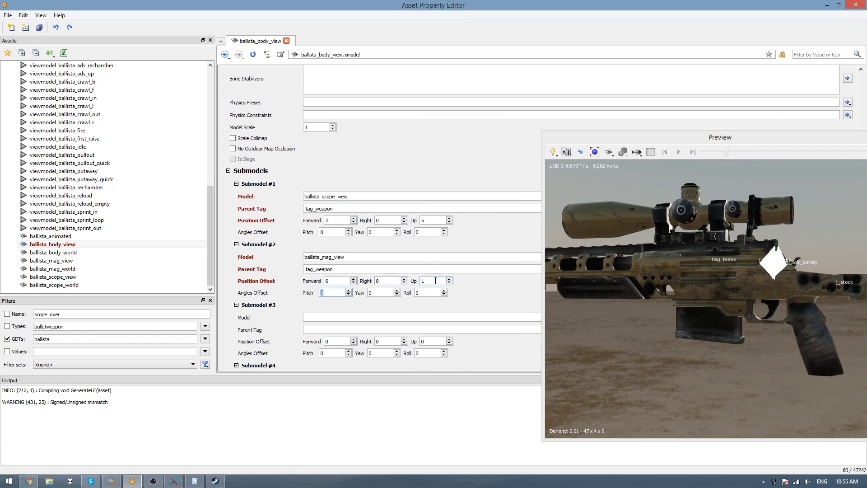
pyautogui.click(422, 281)
pyautogui.write('0.2')
pyautogui.press('Return')
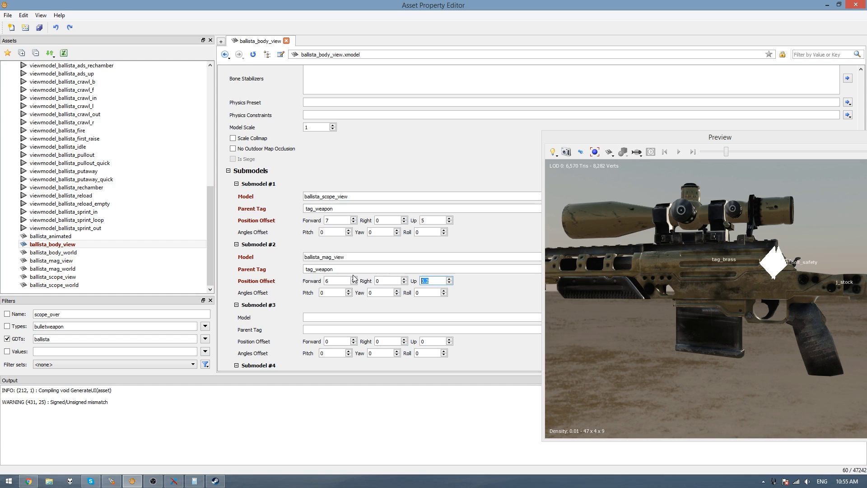
# - In ballista_mp's Clip settings, set the View Offset Position to Forward 6 and Up 0.2
pyautogui.click(343, 280)
pyautogui.moveTo(211, 204); pyautogui.dragTo(208, 82)
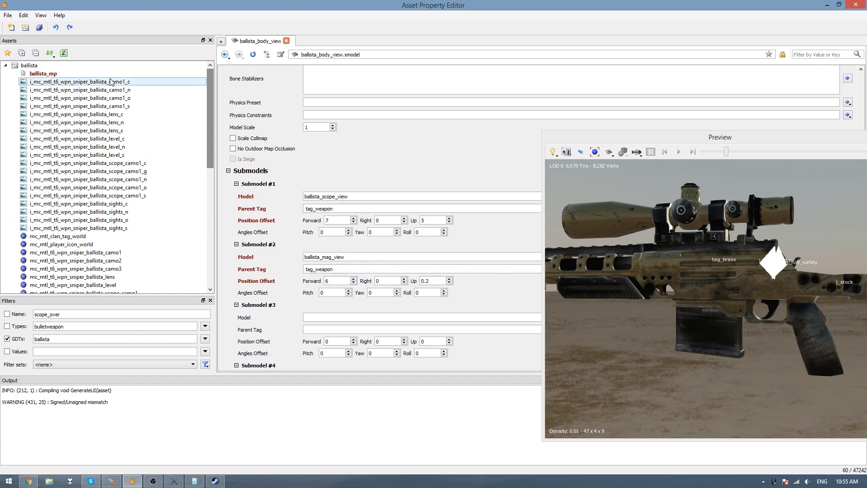
pyautogui.click(97, 73)
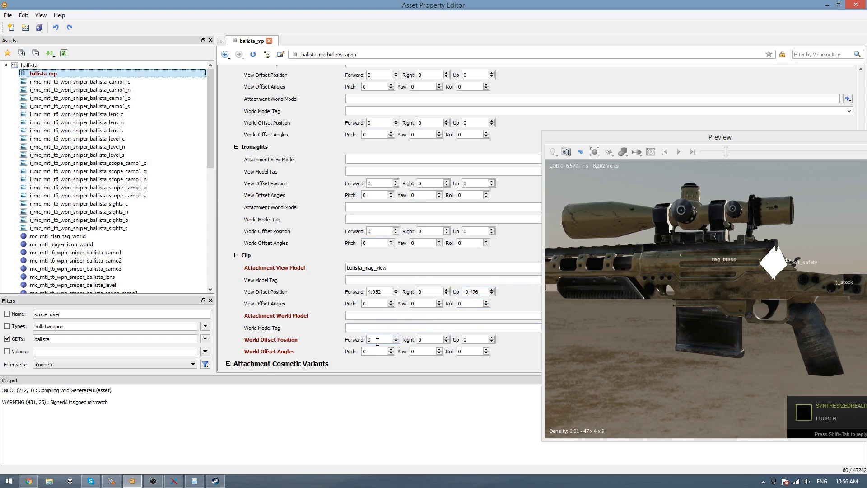
pyautogui.moveTo(380, 339); pyautogui.dragTo(322, 337)
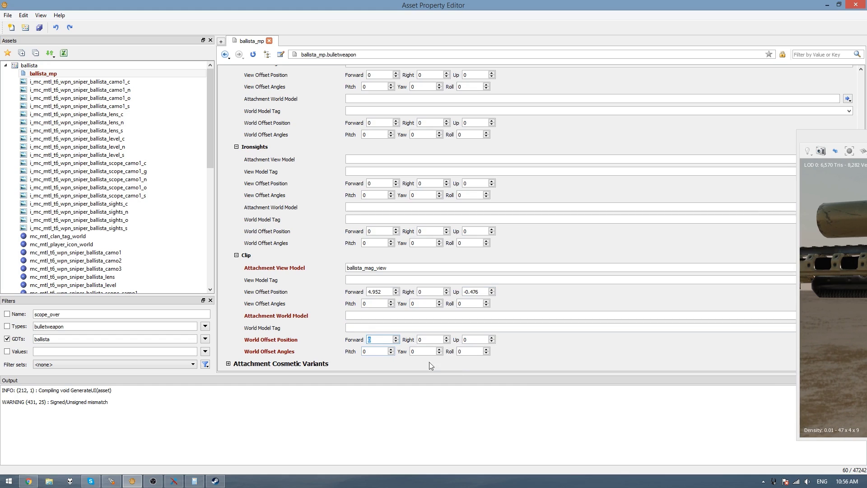
pyautogui.click(376, 291)
pyautogui.write('6')
pyautogui.press('Tab')
pyautogui.press('Tab')
pyautogui.write('0.2')
# - Clear the Weapon Camo entry of ballista_mp
pyautogui.scroll(-3, 321, 313)
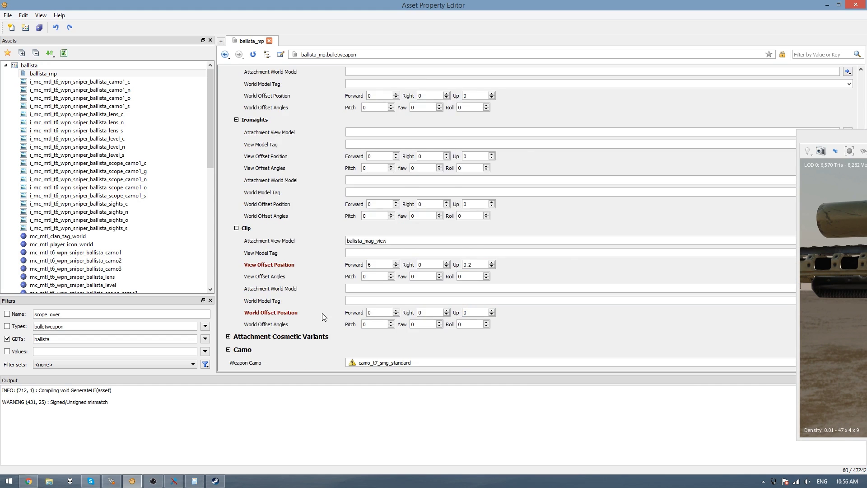
pyautogui.scroll(-1, 319, 305)
pyautogui.moveTo(412, 280); pyautogui.dragTo(286, 284)
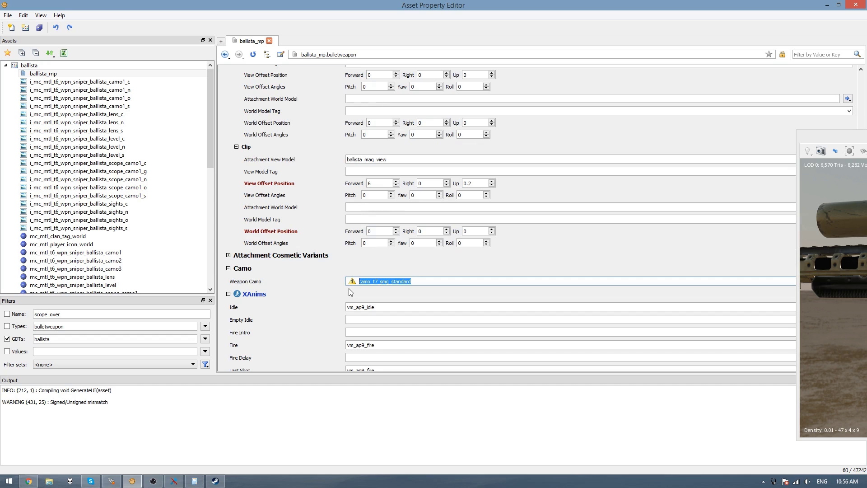
pyautogui.press('Delete')
pyautogui.press('Return')
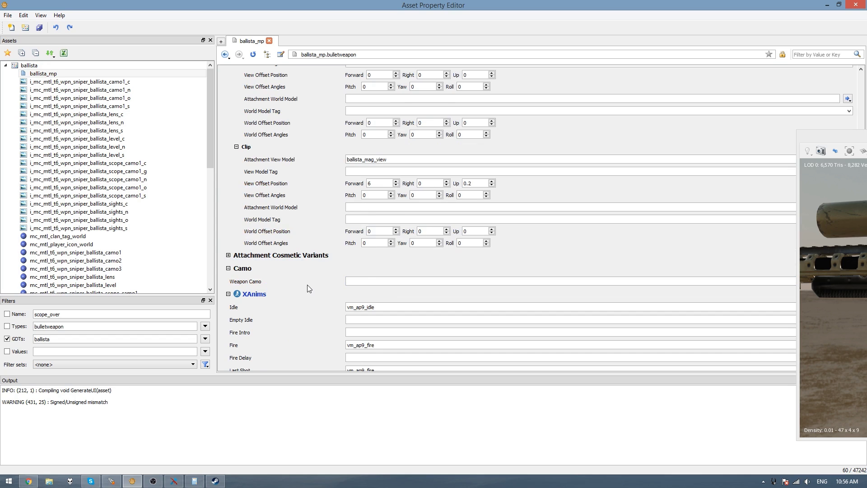
# - Set the Idle animation in ballista_mp's XAnims to viewmodel_ballista_idle
pyautogui.scroll(-3, 307, 285)
pyautogui.click(392, 225)
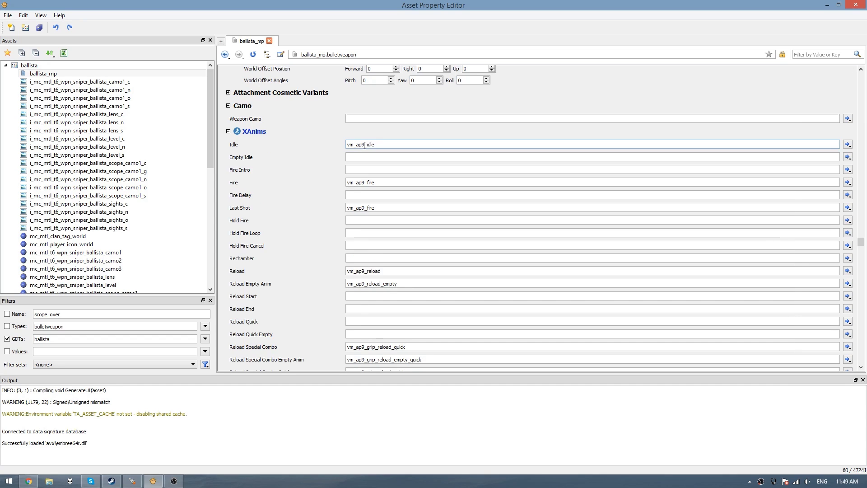
pyautogui.moveTo(363, 146); pyautogui.dragTo(302, 149)
pyautogui.write('viewmodel_b')
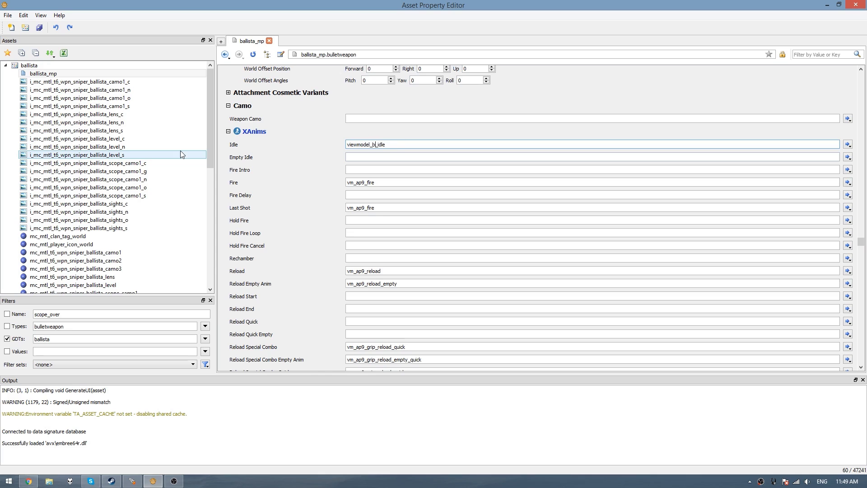
pyautogui.write('allista')
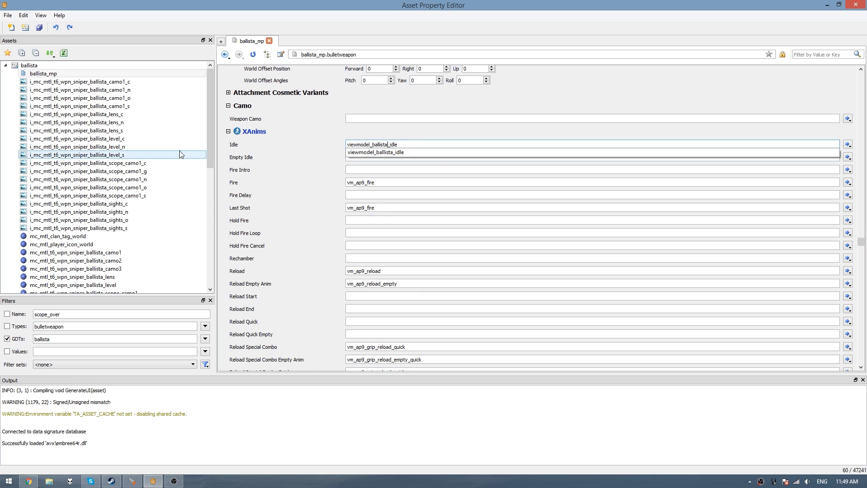
pyautogui.click(383, 153)
# - Reuse the viewmodel_ballista prefix to set both the Fire and Last Shot animations to viewmodel_ballista_fire
pyautogui.moveTo(388, 145); pyautogui.dragTo(338, 145)
pyautogui.hotkey('ctrl', 'c')
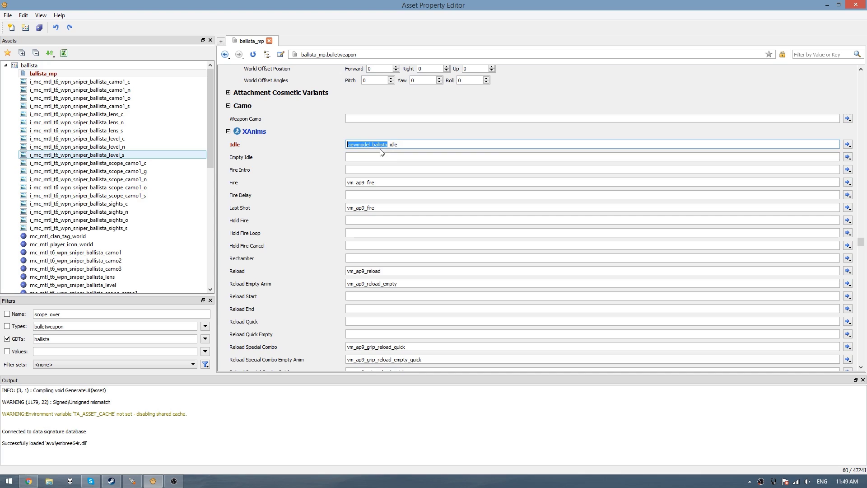
pyautogui.moveTo(364, 183); pyautogui.dragTo(346, 208)
pyautogui.hotkey('ctrl', 'v')
pyautogui.click(364, 208)
pyautogui.hotkey('ctrl', 'v')
# - Set Reload to viewmodel_ballista_reload and Reload Empty Anim to viewmodel_ballista_reload_empty
pyautogui.click(369, 271)
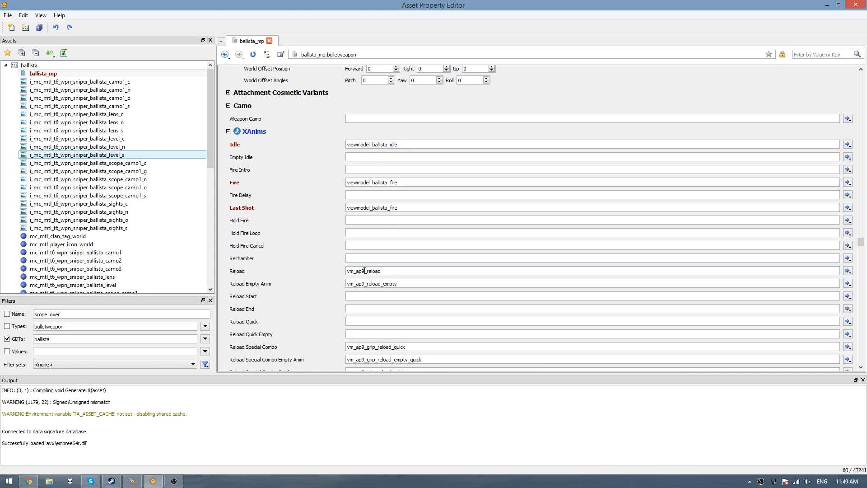
pyautogui.hotkey('ctrl', 'v')
pyautogui.moveTo(367, 271); pyautogui.dragTo(303, 284)
pyautogui.click(365, 285)
pyautogui.hotkey('ctrl', 'v')
pyautogui.press('Return')
# - Clear all four Reload Special Combo animations, including the Empty, Quick and Quick Empty variants
pyautogui.scroll(-3, 361, 290)
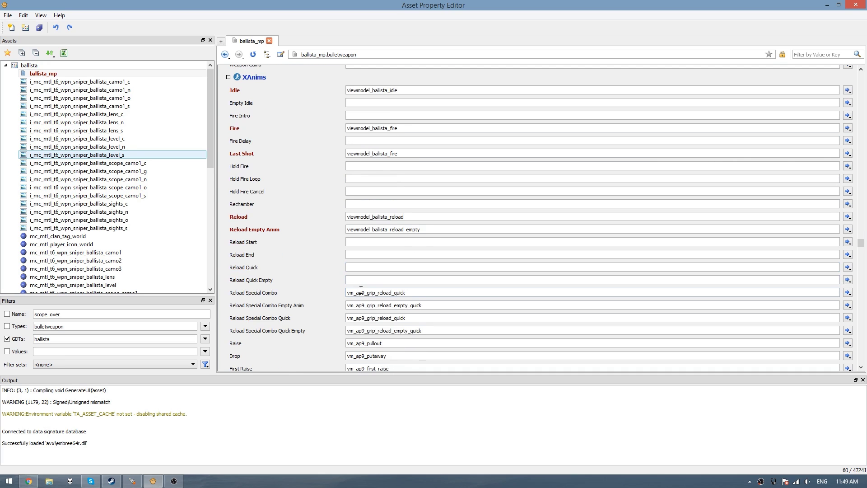
pyautogui.moveTo(406, 292); pyautogui.dragTo(270, 285)
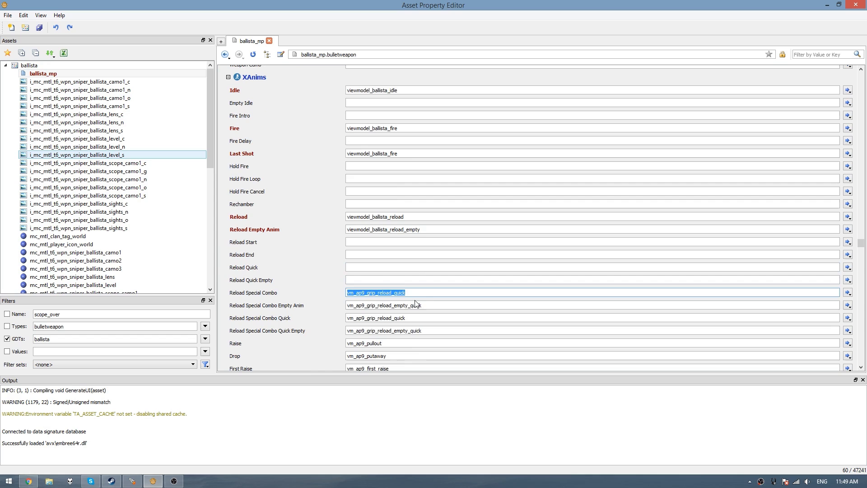
pyautogui.press('BackSpace')
pyautogui.moveTo(428, 305); pyautogui.dragTo(344, 307)
pyautogui.press('BackSpace')
pyautogui.press('Tab')
pyautogui.press('Delete')
pyautogui.press('Tab')
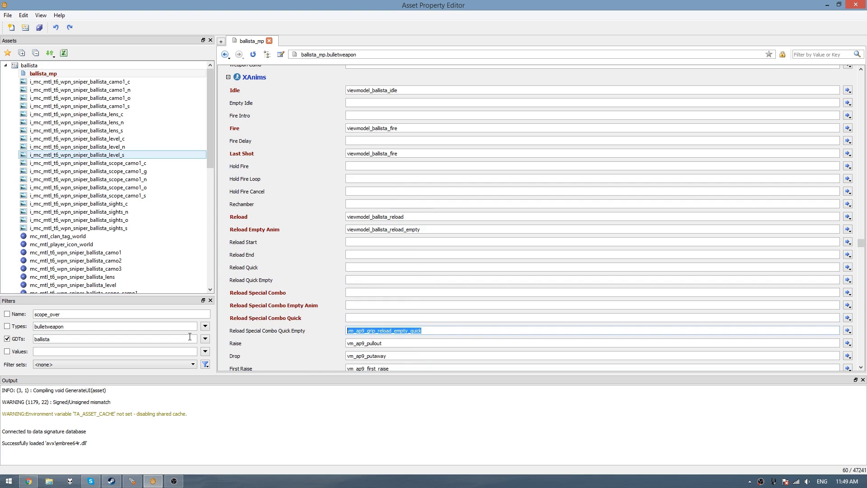
pyautogui.press('Delete')
# - Replace the vm_ap9 prefix with viewmodel_ballista in the Raise, Drop and First Raise animations, and set Quick Raise and Quick Drop to their ballista quick variants
pyautogui.scroll(-2, 387, 309)
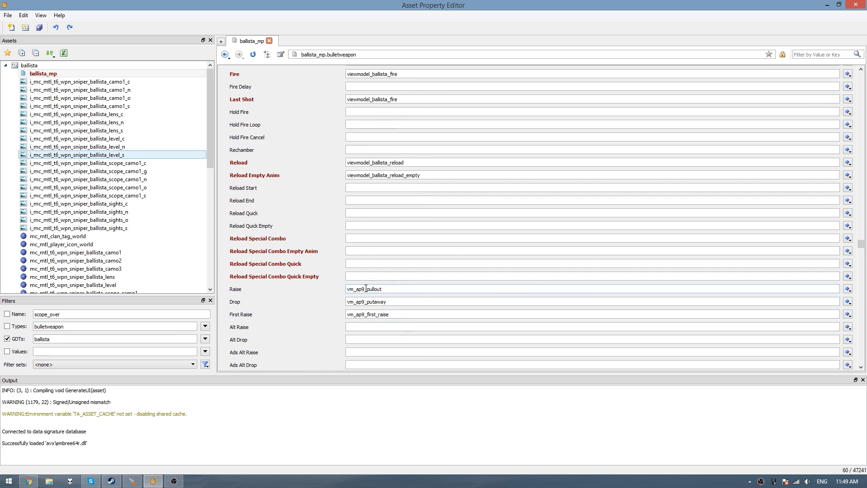
pyautogui.moveTo(366, 288); pyautogui.dragTo(298, 291)
pyautogui.hotkey('ctrl', 'v')
pyautogui.press('Return')
pyautogui.moveTo(365, 302); pyautogui.dragTo(316, 302)
pyautogui.hotkey('ctrl', 'v')
pyautogui.scroll(-5, 364, 302)
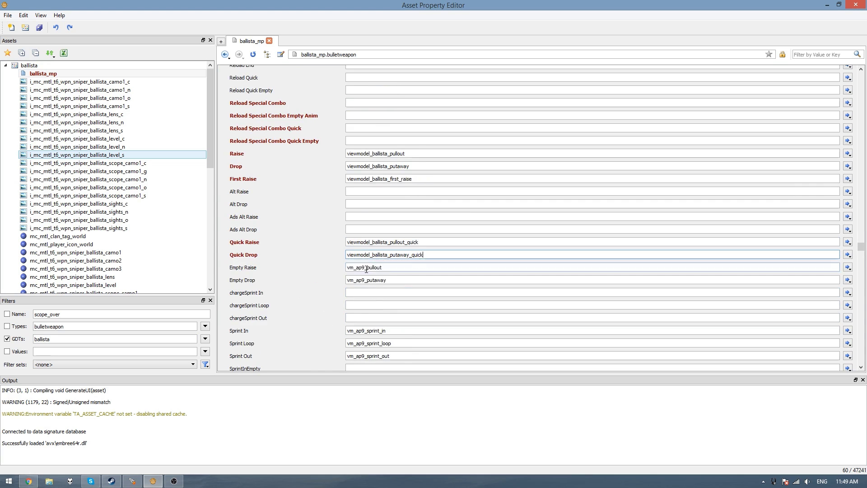
# - Set the Crawl In, Forward, Back, Right, Left and Out animations to their matching viewmodel_ballista_crawl assets
pyautogui.scroll(-1, 366, 312)
pyautogui.scroll(-6, 370, 329)
pyautogui.moveTo(365, 331); pyautogui.dragTo(346, 334)
pyautogui.hotkey('ctrl', 'v')
pyautogui.scroll(-7, 343, 271)
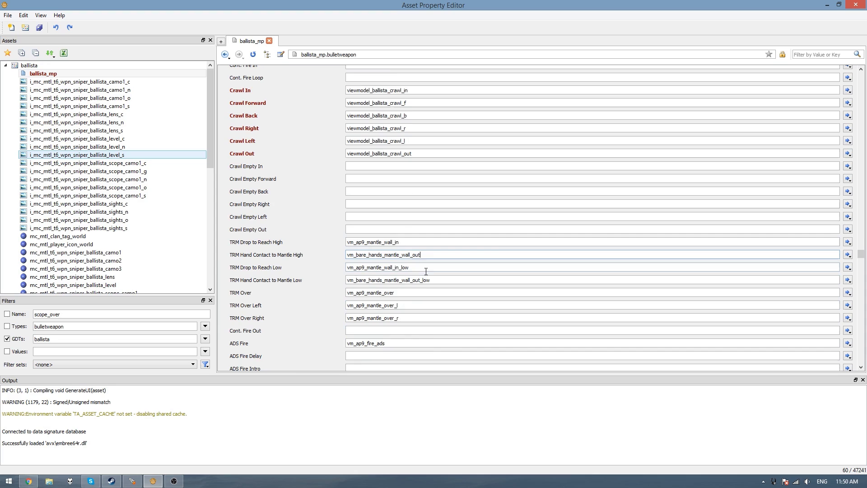
# - Review the TRM mantle animation entries, from Drop to Reach High through Over Right
pyautogui.click(446, 280)
pyautogui.click(422, 293)
pyautogui.click(411, 316)
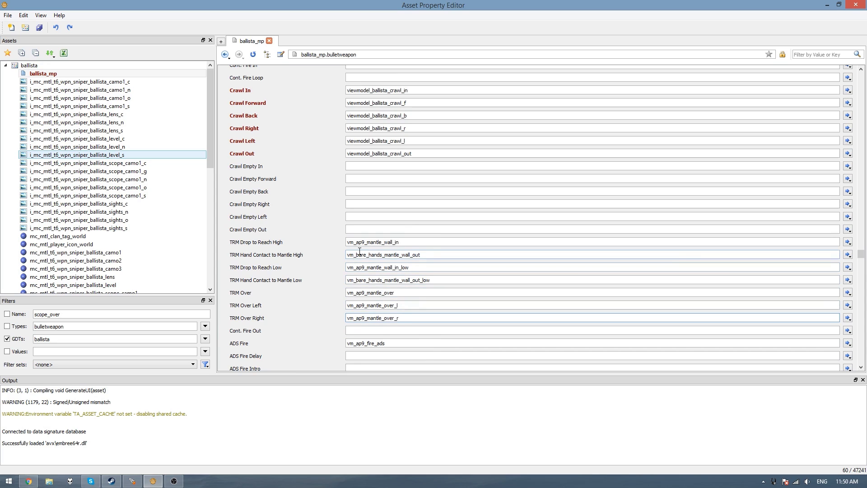
pyautogui.moveTo(365, 243); pyautogui.dragTo(328, 247)
pyautogui.click(427, 241)
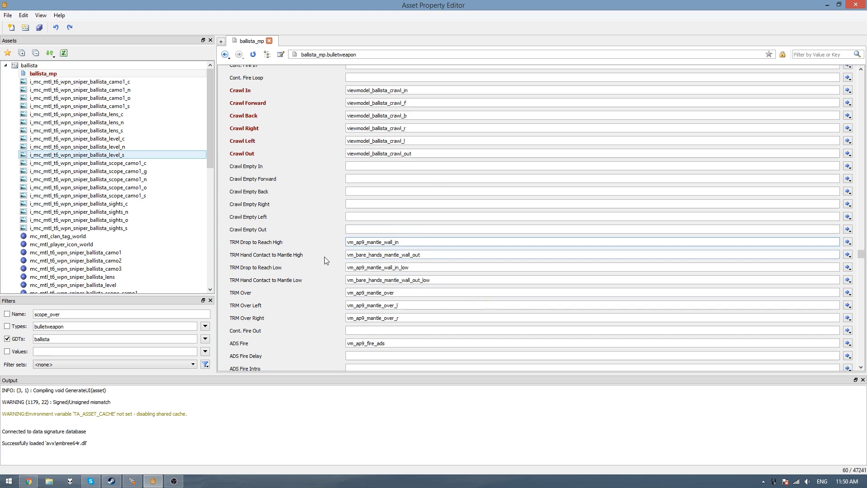
# - Set ADS Fire and ADS Last Shot to viewmodel_ballista_ads_fire, ADS Up to viewmodel_ballista_ads_up and ADS Down to viewmodel_ballista_ads_down
pyautogui.scroll(-4, 312, 263)
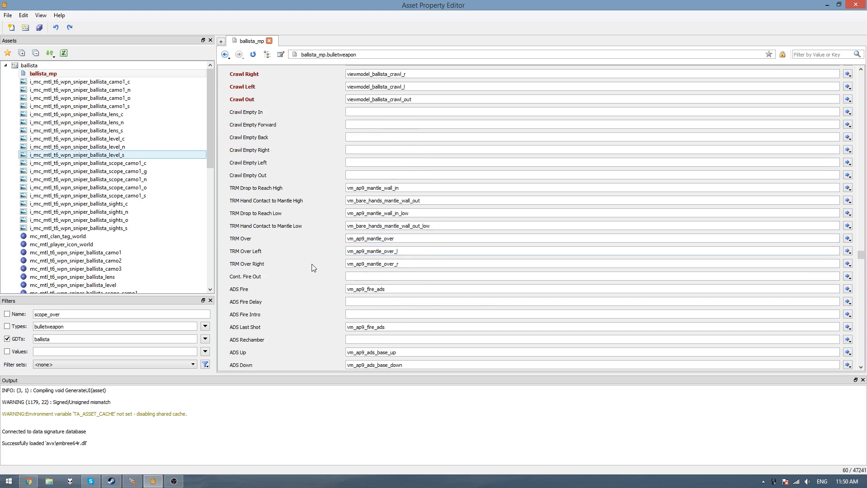
pyautogui.moveTo(421, 273); pyautogui.dragTo(409, 273)
pyautogui.moveTo(404, 311); pyautogui.dragTo(265, 314)
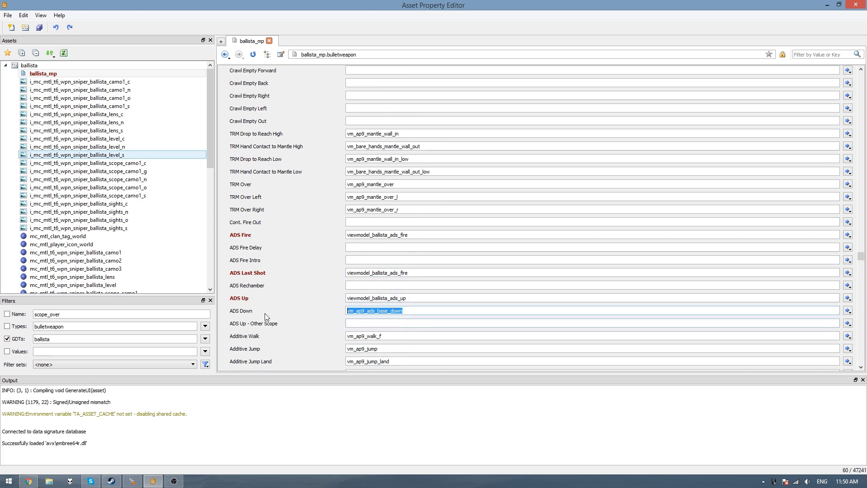
pyautogui.write('viewmodel_ballista_ads_down')
pyautogui.scroll(-1, 305, 312)
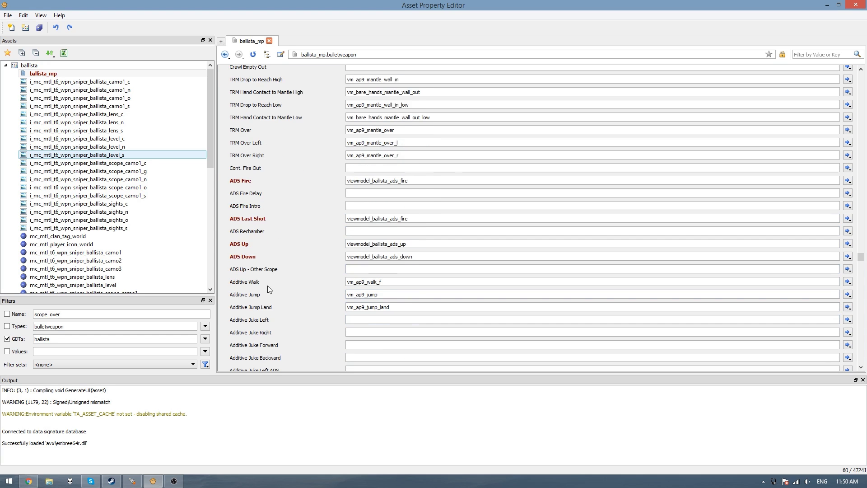
pyautogui.scroll(-3, 269, 298)
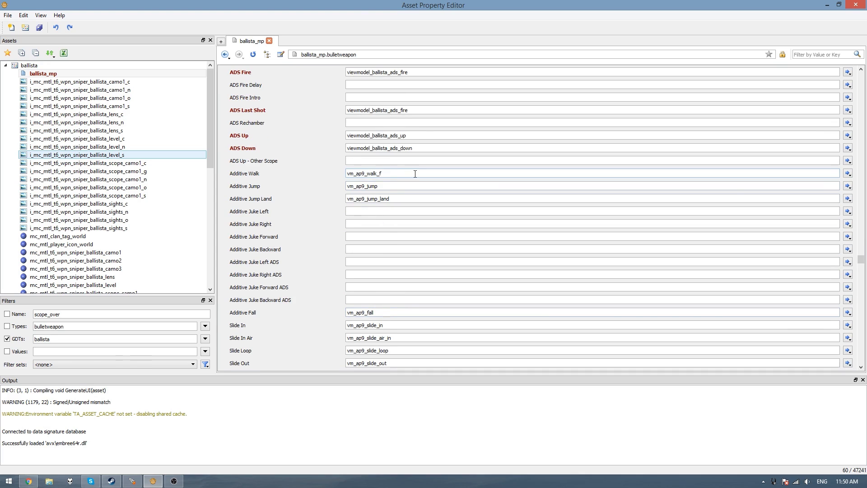
# - Review the remaining additive, slide, wall run, melee and swimming animation entries of ballista_mp, down through the FX and Impacts sections
pyautogui.scroll(-2, 386, 246)
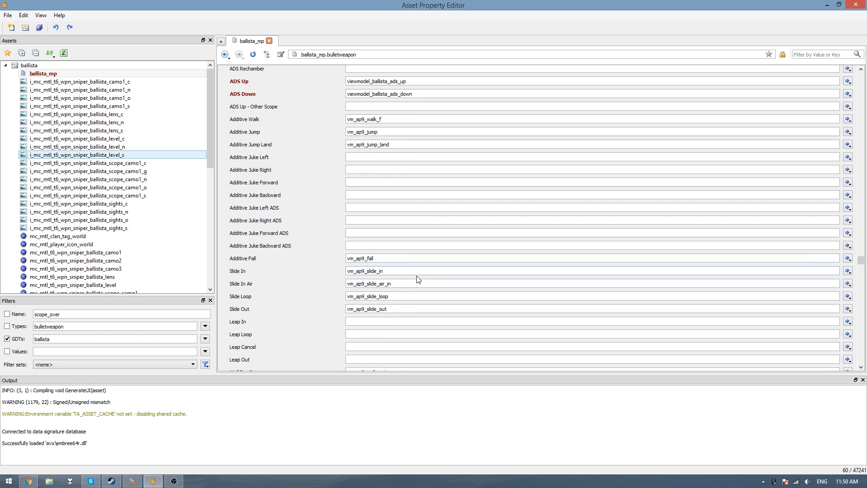
pyautogui.scroll(-2, 415, 277)
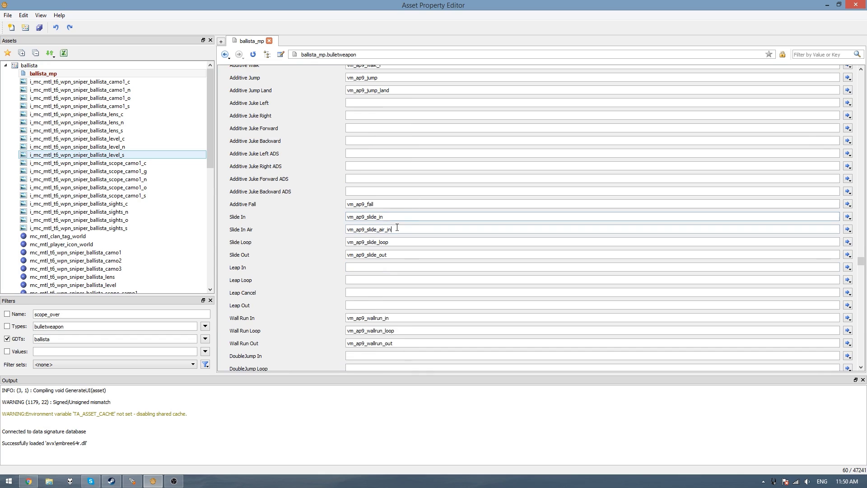
pyautogui.click(390, 256)
pyautogui.scroll(-4, 429, 252)
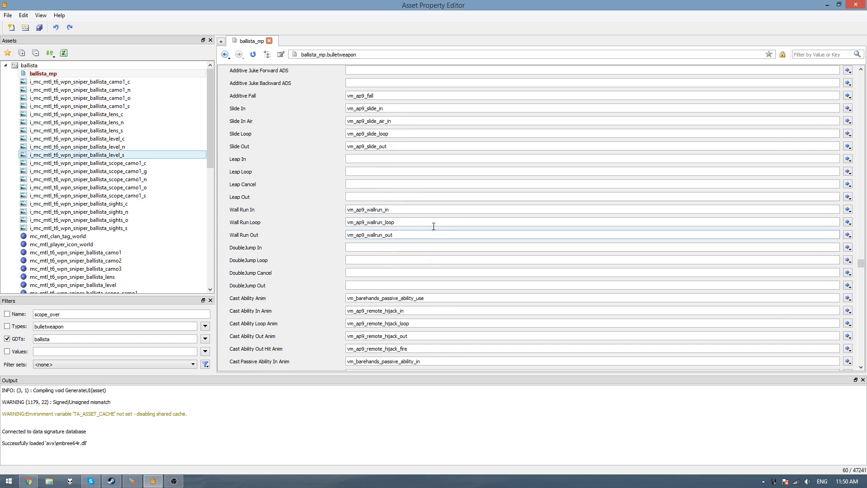
pyautogui.scroll(-14, 382, 208)
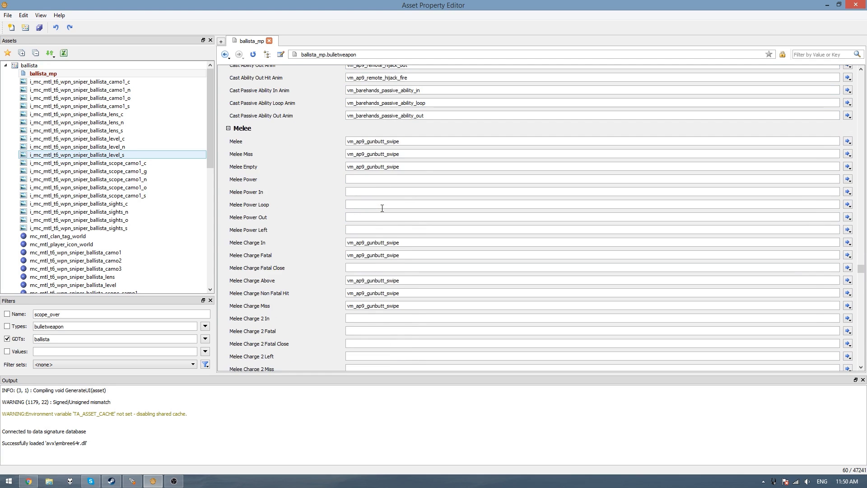
pyautogui.scroll(-13, 382, 208)
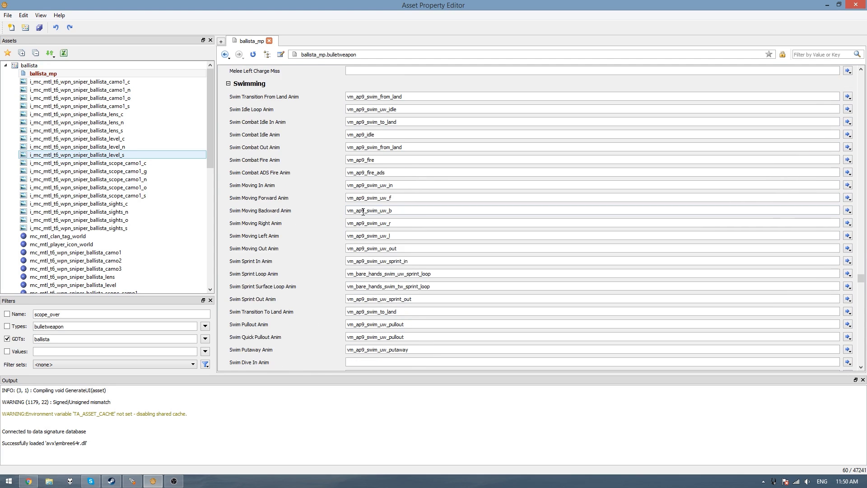
pyautogui.scroll(-20, 301, 229)
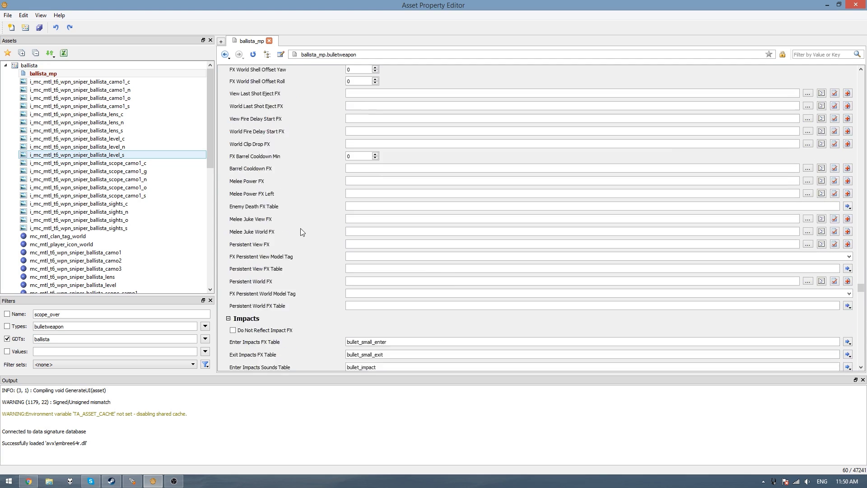
pyautogui.scroll(-2, 300, 229)
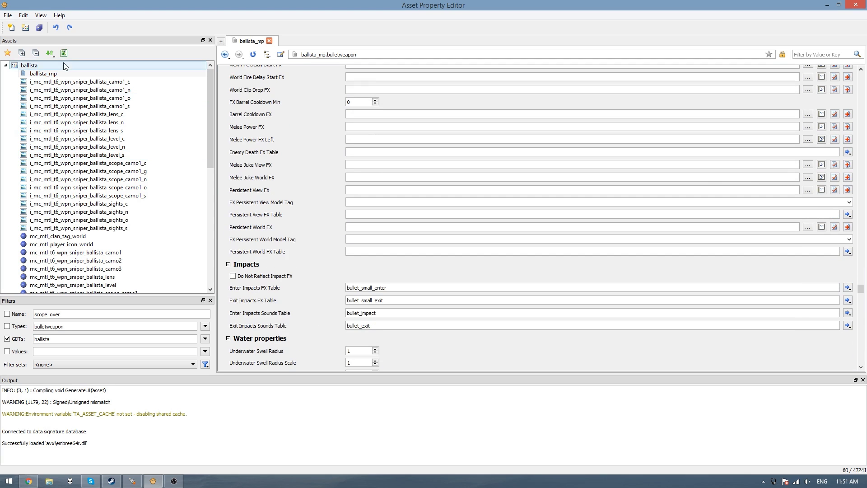
# - Switch to the Black Ops III Mod Tools Launcher and open the zone file of the freerun mod's zm_mod for editing
pyautogui.click(132, 481)
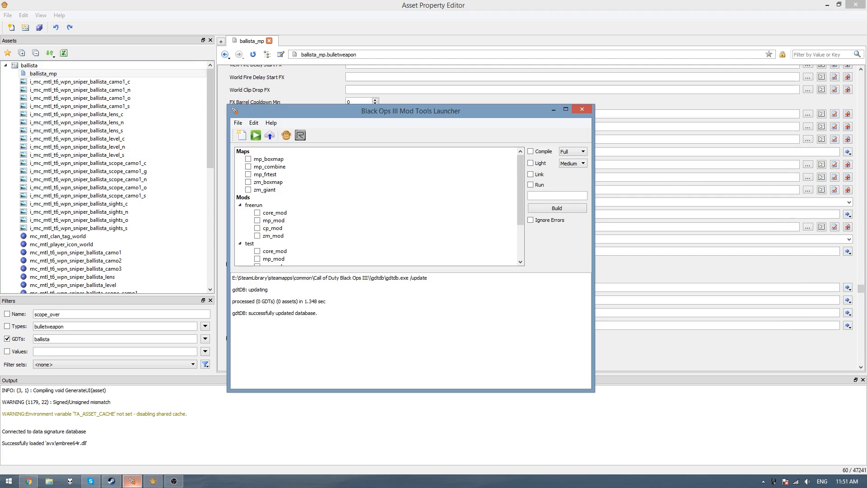
pyautogui.moveTo(378, 110); pyautogui.dragTo(404, 116)
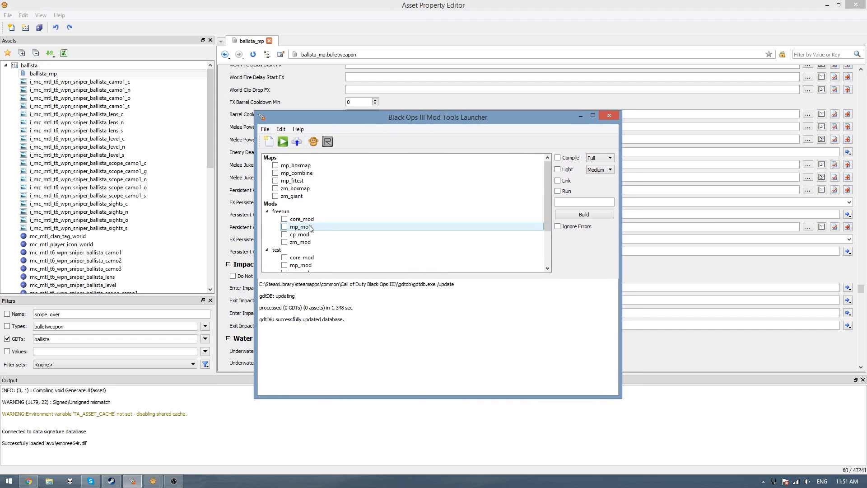
pyautogui.rightClick(309, 227)
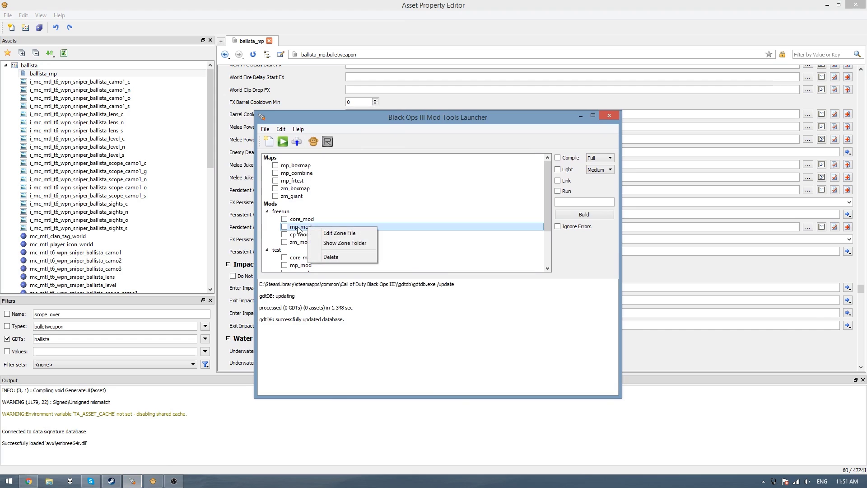
pyautogui.rightClick(298, 242)
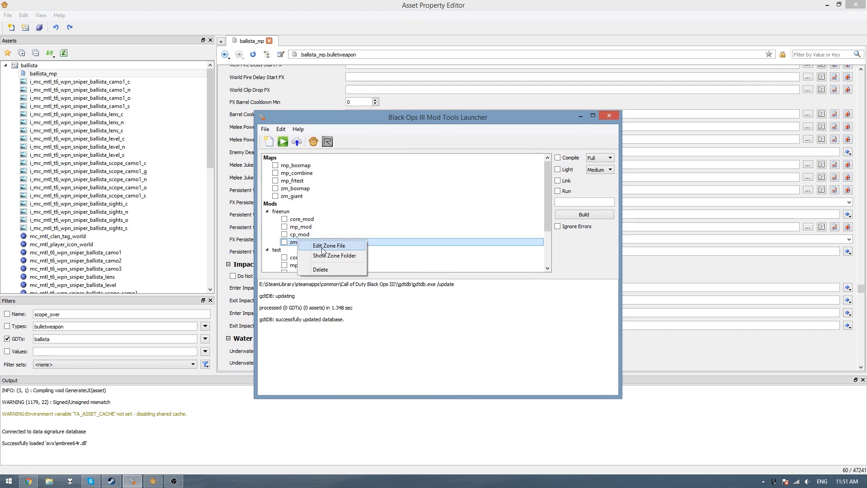
pyautogui.click(324, 247)
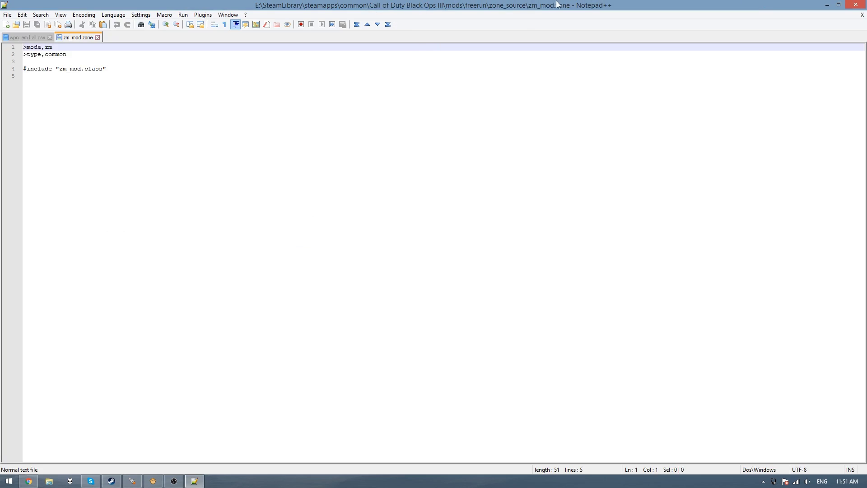
pyautogui.click(294, 111)
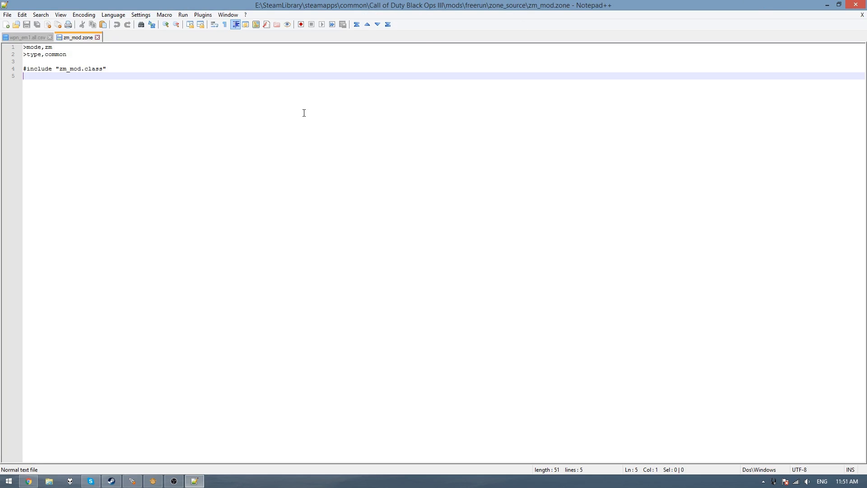
# - Add a weapon entry for the ballista below the include line in zm_mod.zone and save the file
pyautogui.press('Return')
pyautogui.write('weapon')
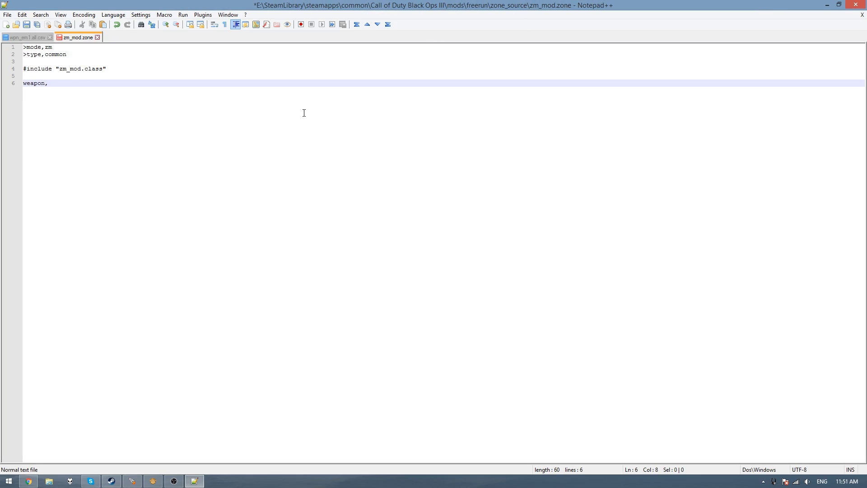
pyautogui.write(',ballista_mp')
pyautogui.hotkey('ctrl', 's')
# - Return to the Mod Tools Launcher, tick the mp_boxmap map and open it in Radiant
pyautogui.hotkey('alt', 'Tab')
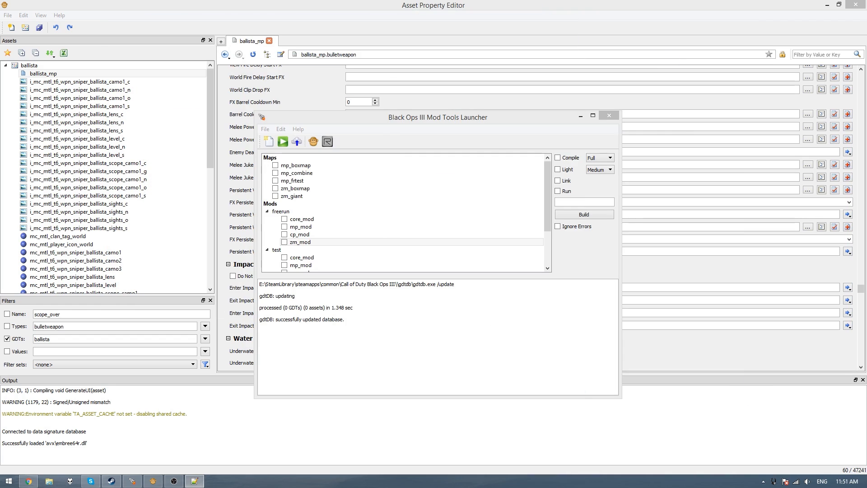
pyautogui.click(307, 167)
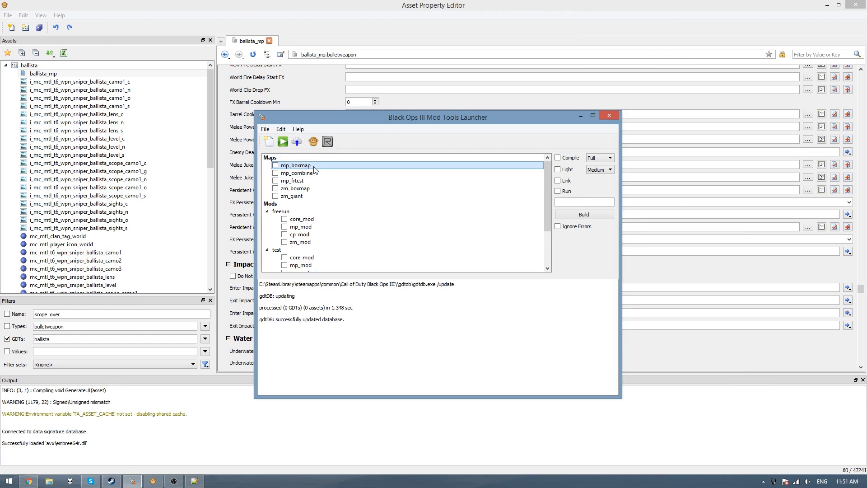
pyautogui.click(277, 165)
pyautogui.rightClick(291, 167)
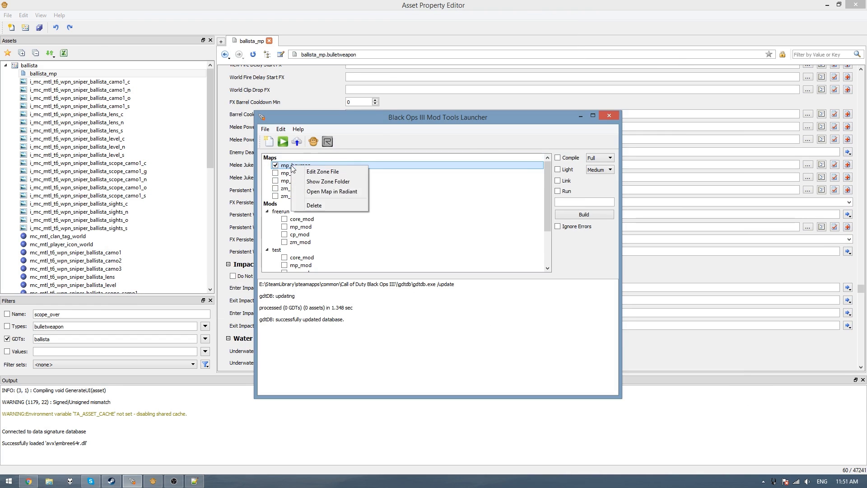
pyautogui.click(315, 193)
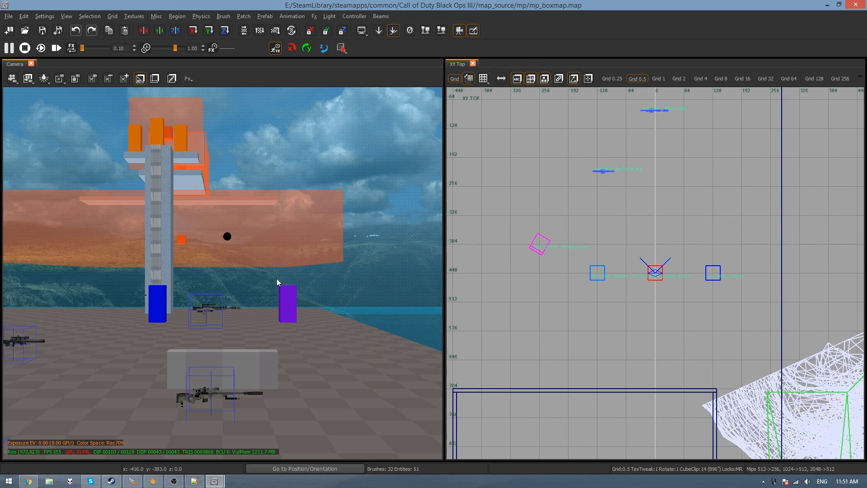
# - Place the Ballista_mp weapon from the Entity Browser's Weapon category on the map floor near the tower
pyautogui.moveTo(277, 282); pyautogui.dragTo(136, 296, button='right')
pyautogui.moveTo(205, 200); pyautogui.dragTo(188, 192, button='right')
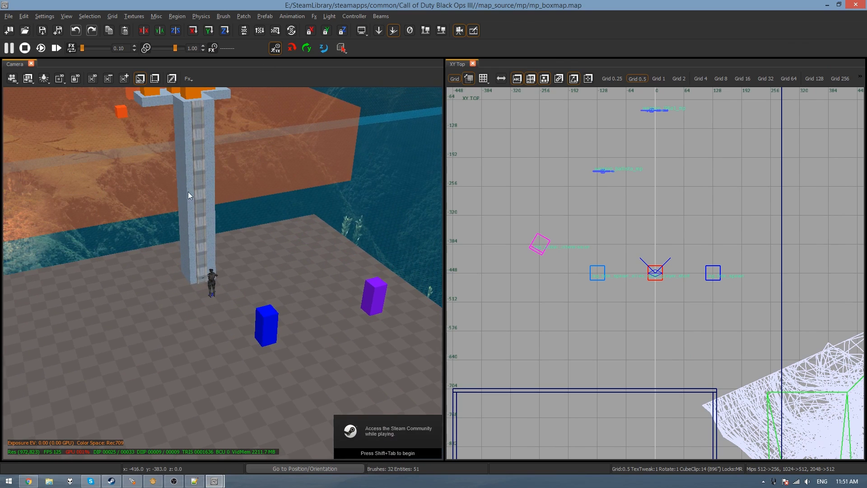
pyautogui.scroll(7, 172, 248)
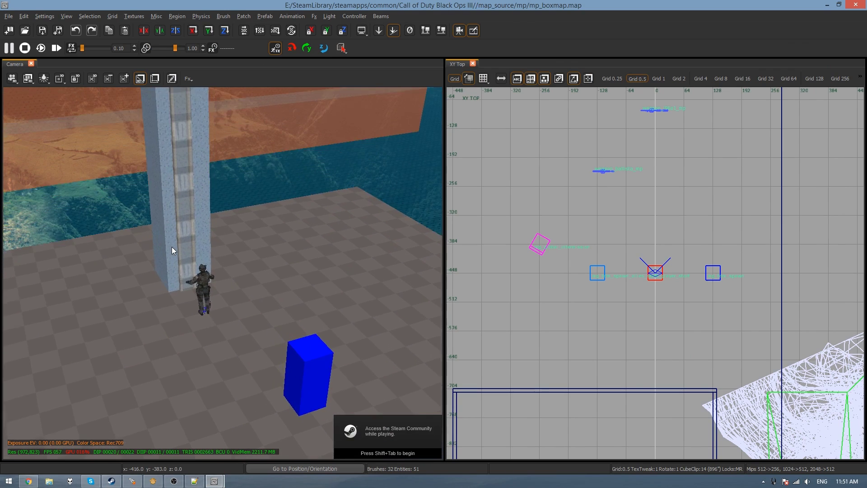
pyautogui.scroll(1, 725, 133)
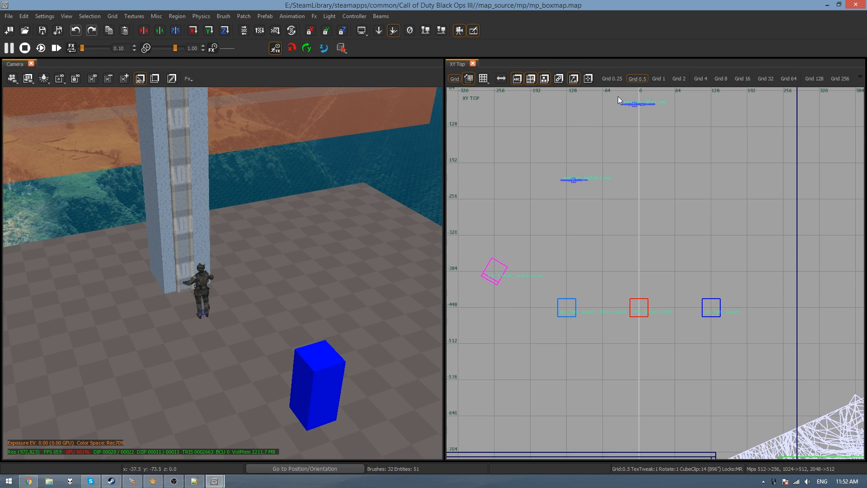
pyautogui.rightClick(411, 17)
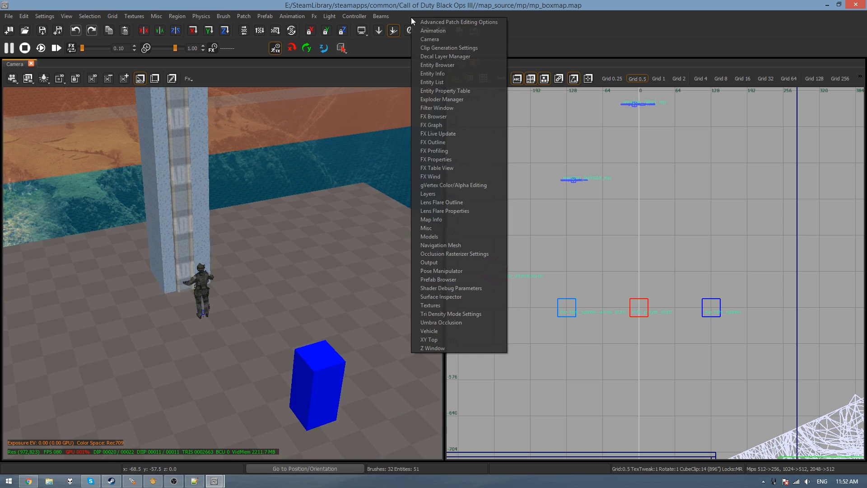
pyautogui.click(430, 66)
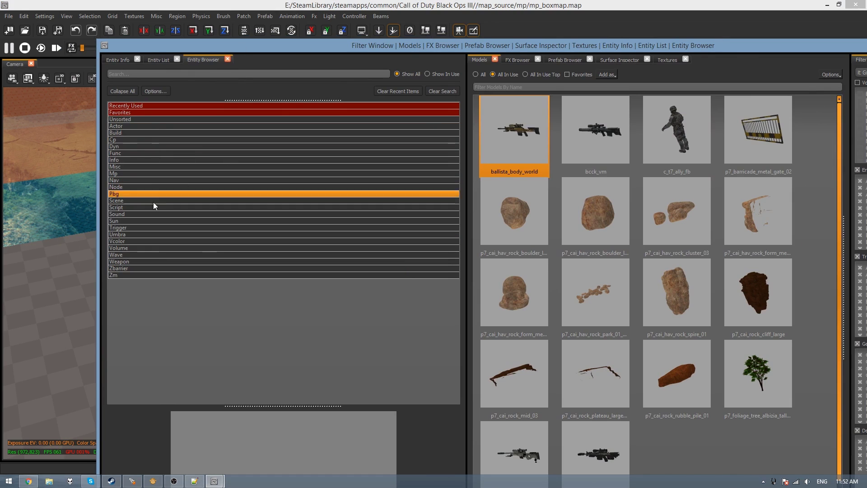
pyautogui.click(129, 264)
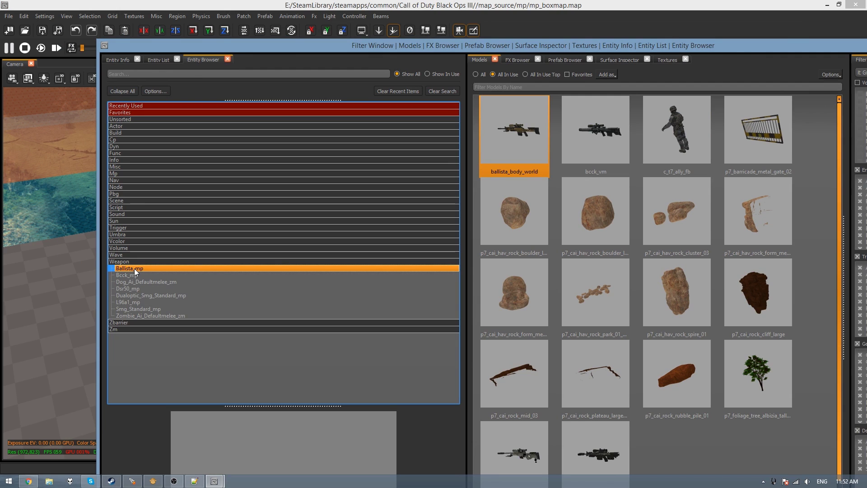
pyautogui.moveTo(134, 269); pyautogui.dragTo(69, 329)
# - Move the browser window out of the way and raise the placed ballista about 17 units along Z
pyautogui.moveTo(256, 45); pyautogui.dragTo(866, 28)
pyautogui.moveTo(267, 284); pyautogui.dragTo(309, 293, button='right')
pyautogui.moveTo(307, 293); pyautogui.dragTo(308, 234)
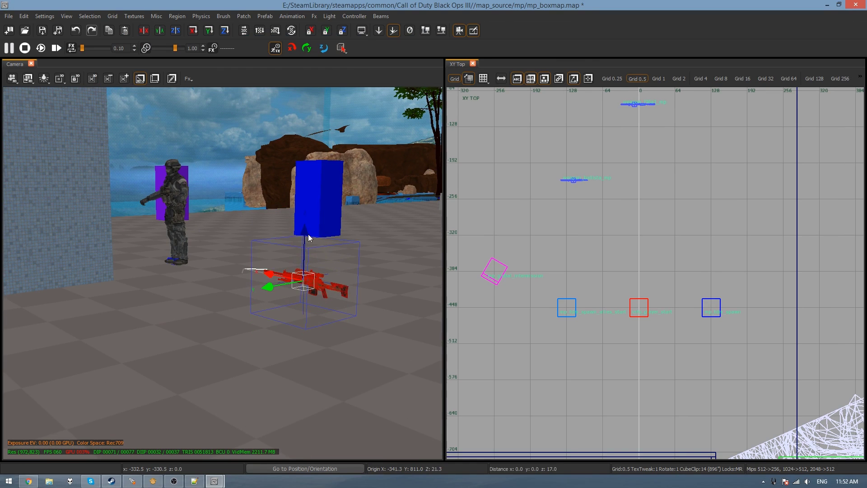
# - Preview the deselected ballista in game view, and save mp_boxmap before closing Radiant
pyautogui.press('g')
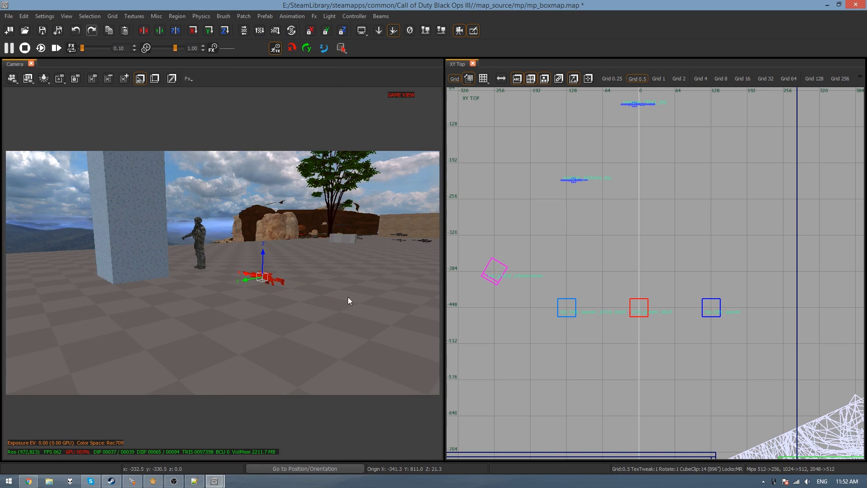
pyautogui.scroll(3, 247, 298)
pyautogui.press('Escape')
pyautogui.scroll(1, 256, 307)
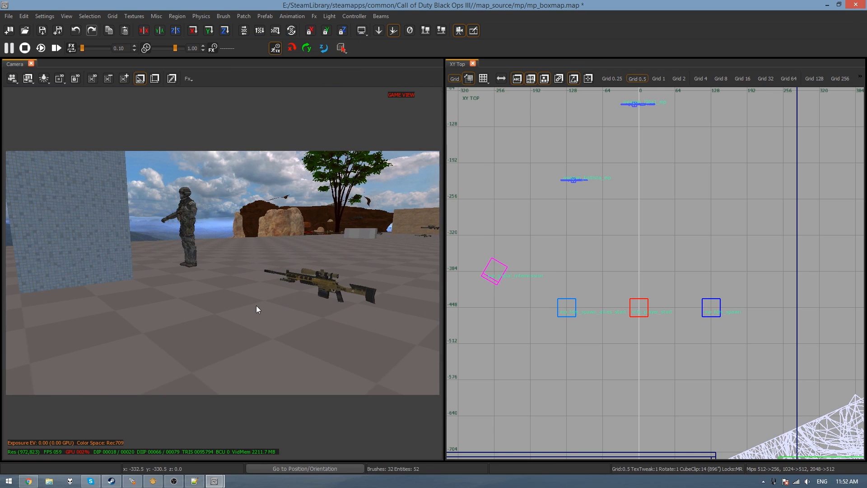
pyautogui.hotkey('ctrl', 's')
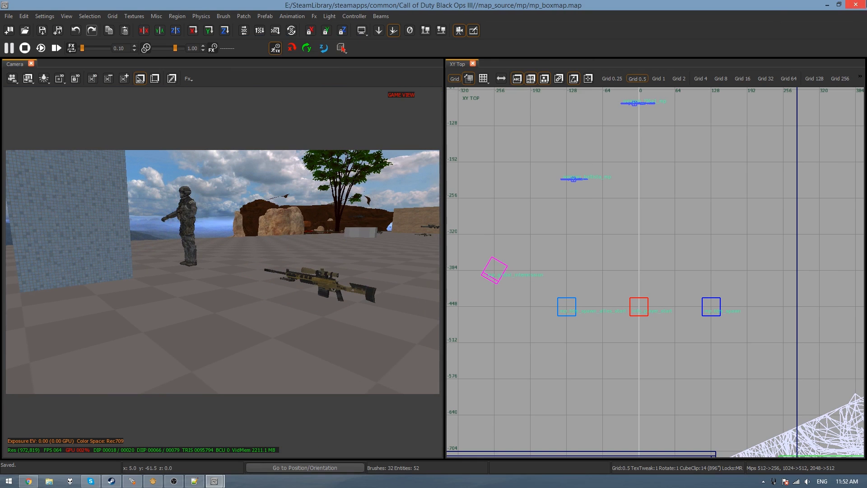
pyautogui.click(863, 4)
# - Open the mp_boxmap zone file and check its weapon,ballista_mp entry
pyautogui.rightClick(303, 165)
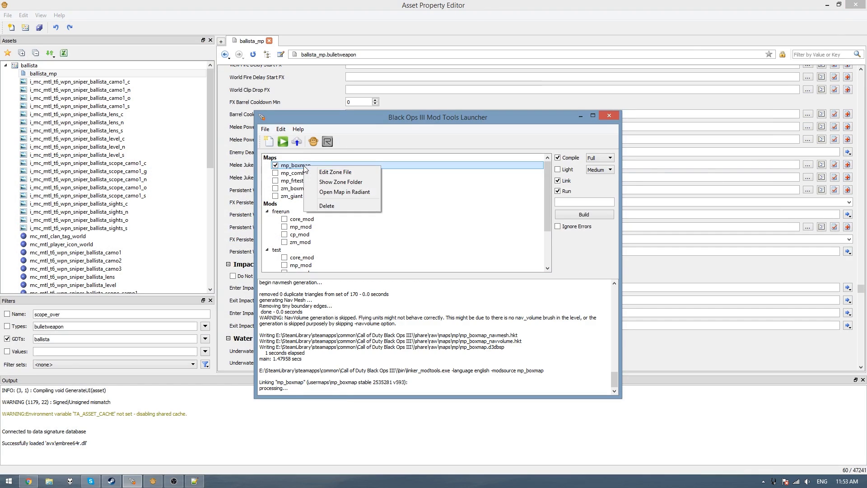
pyautogui.click(322, 172)
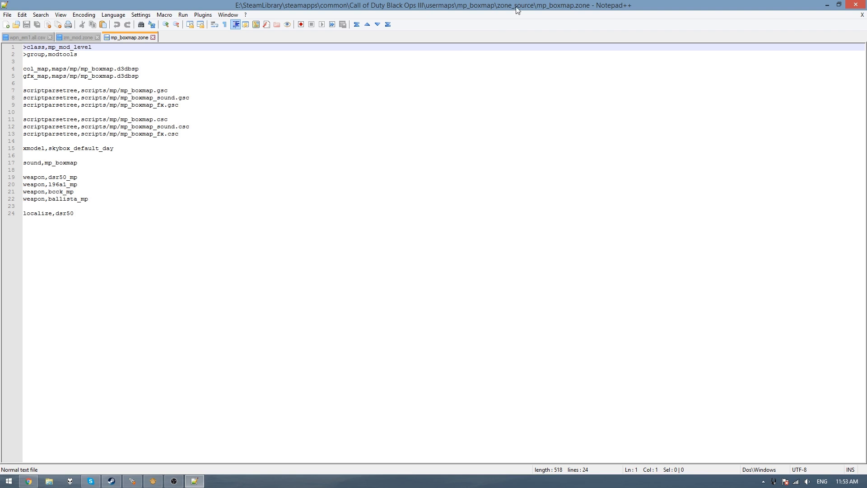
pyautogui.click(154, 198)
pyautogui.moveTo(105, 205); pyautogui.dragTo(44, 199)
# - Close the zone file editor and build mp_boxmap in the Mod Tools Launcher with Compile, Link and Run enabled
pyautogui.click(860, 4)
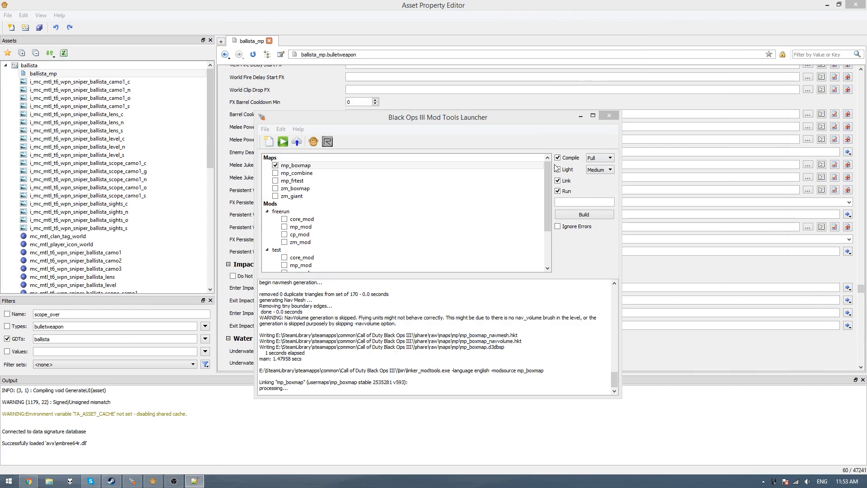
pyautogui.click(486, 118)
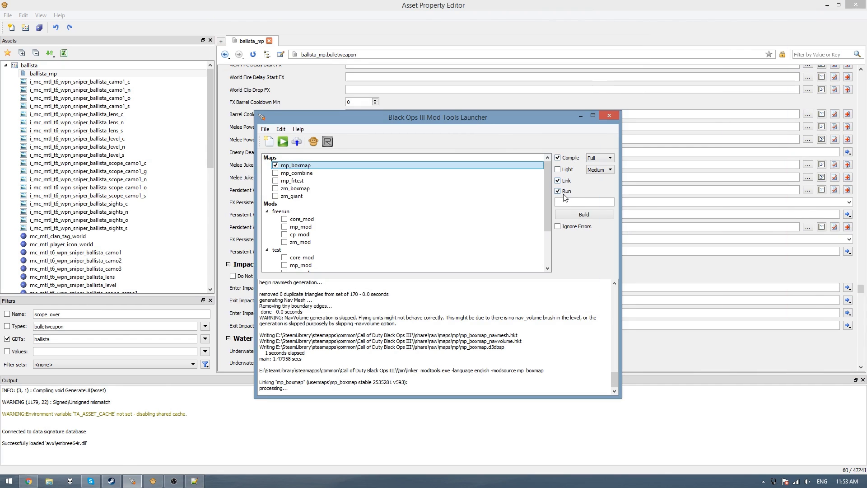
pyautogui.click(583, 218)
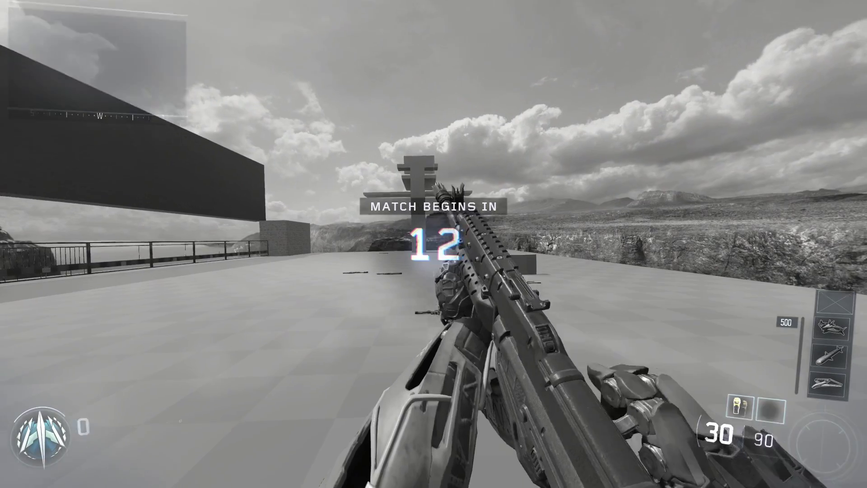
# - In the running Black Ops III match, skip the countdown with the console command /timescale 10, and restore normal speed with /timescale 1
pyautogui.press('`')
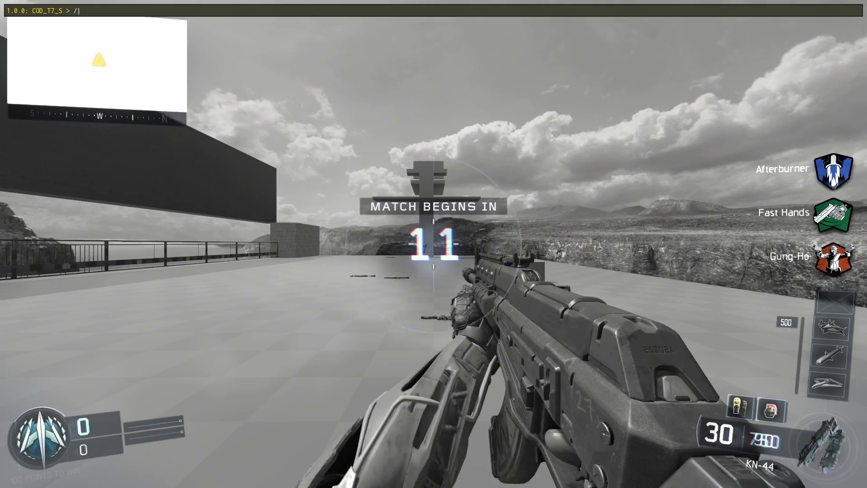
pyautogui.write('/timescale 10')
pyautogui.press('Return')
pyautogui.press('Up')
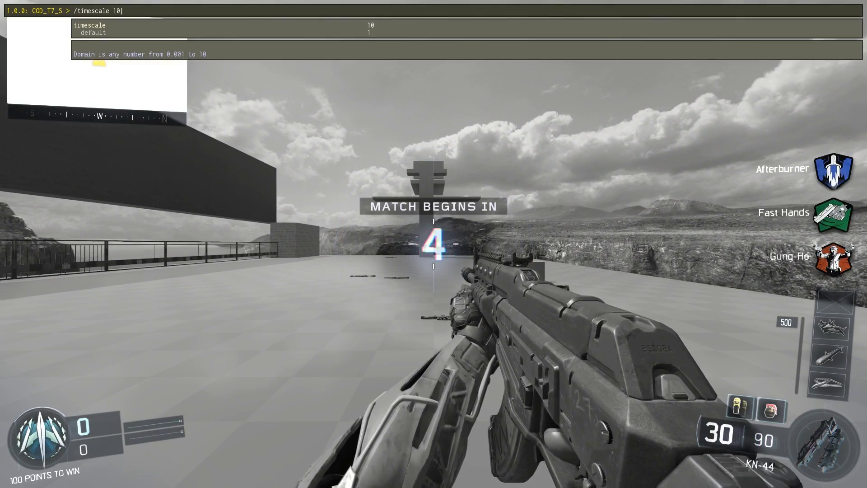
pyautogui.press('BackSpace')
pyautogui.press('Return')
pyautogui.press('`')
# - Sprint and slide across mp_boxmap to a placed Ballista and swap the KN-44 for it
pyautogui.hotkey('shift', 'w')
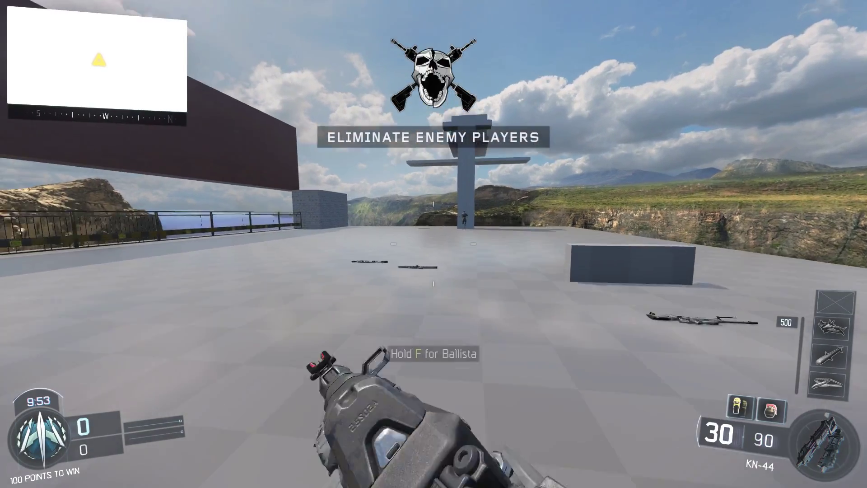
pyautogui.press('c')
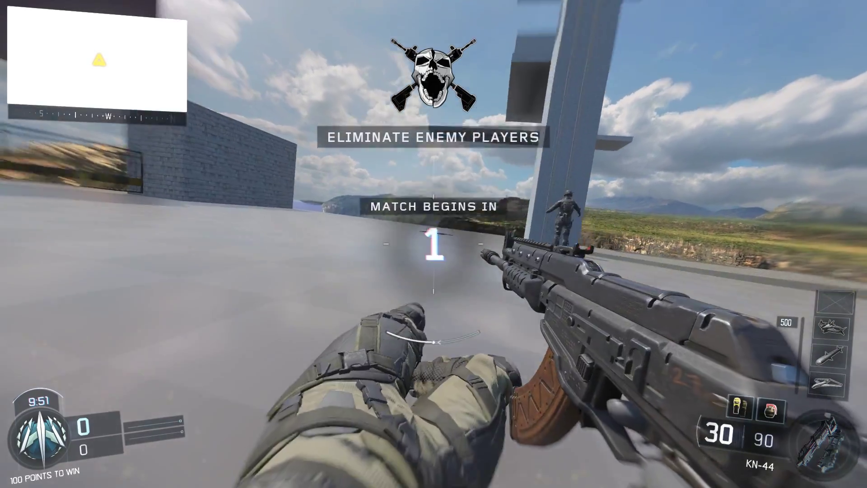
pyautogui.hotkey('shift', 'w')
pyautogui.press('f')
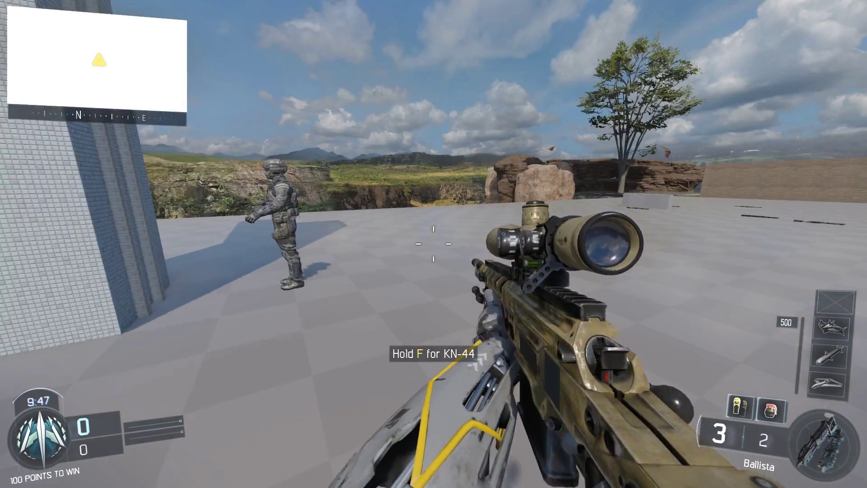
# - Walk around mp_boxmap with the Ballista in hand to examine its view model and movement animations
pyautogui.hotkey('shift', 'w')
pyautogui.press('w')
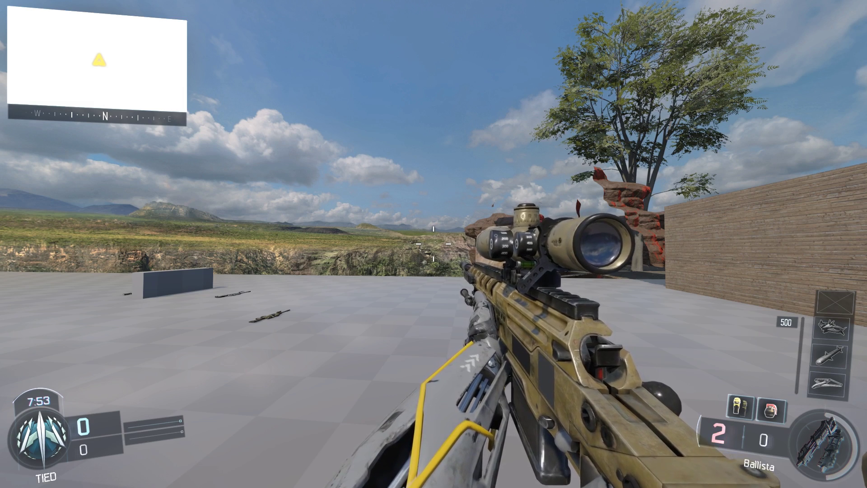
pyautogui.press('a')
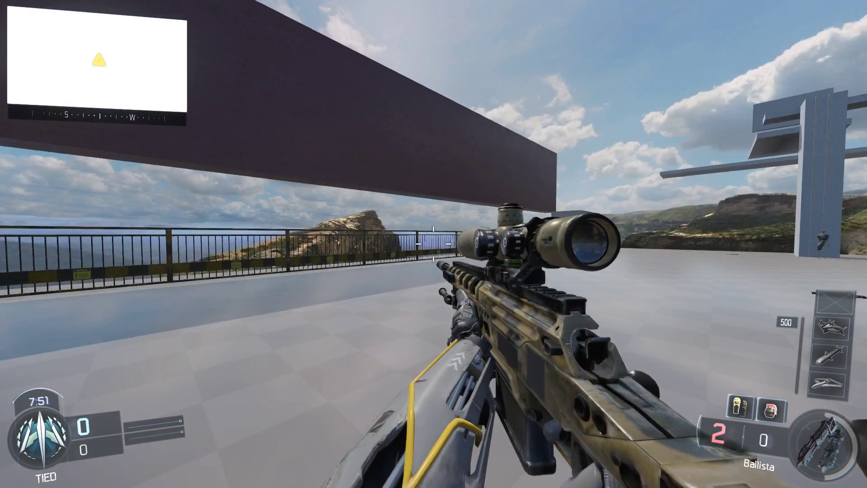
pyautogui.press('w')
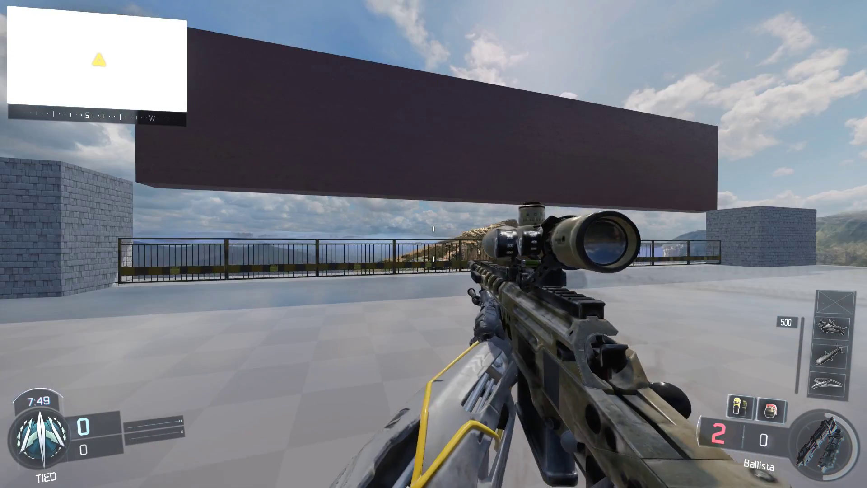